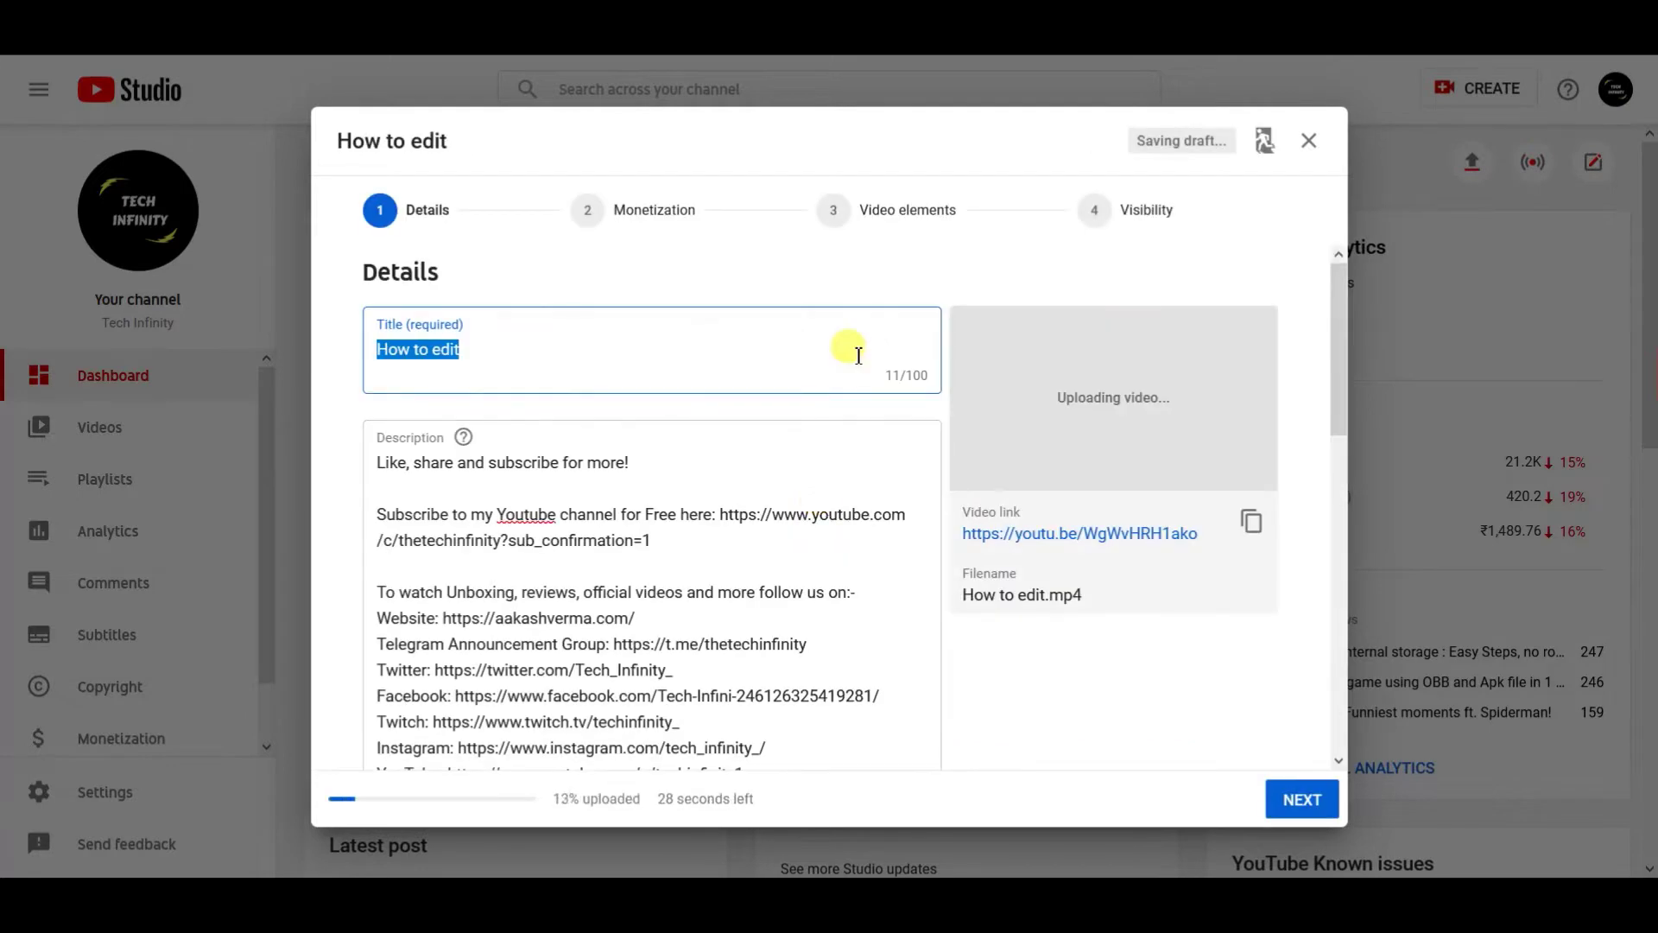
# - Complete the video title so it reads "How to edit youtube videos"
pyautogui.click(475, 355)
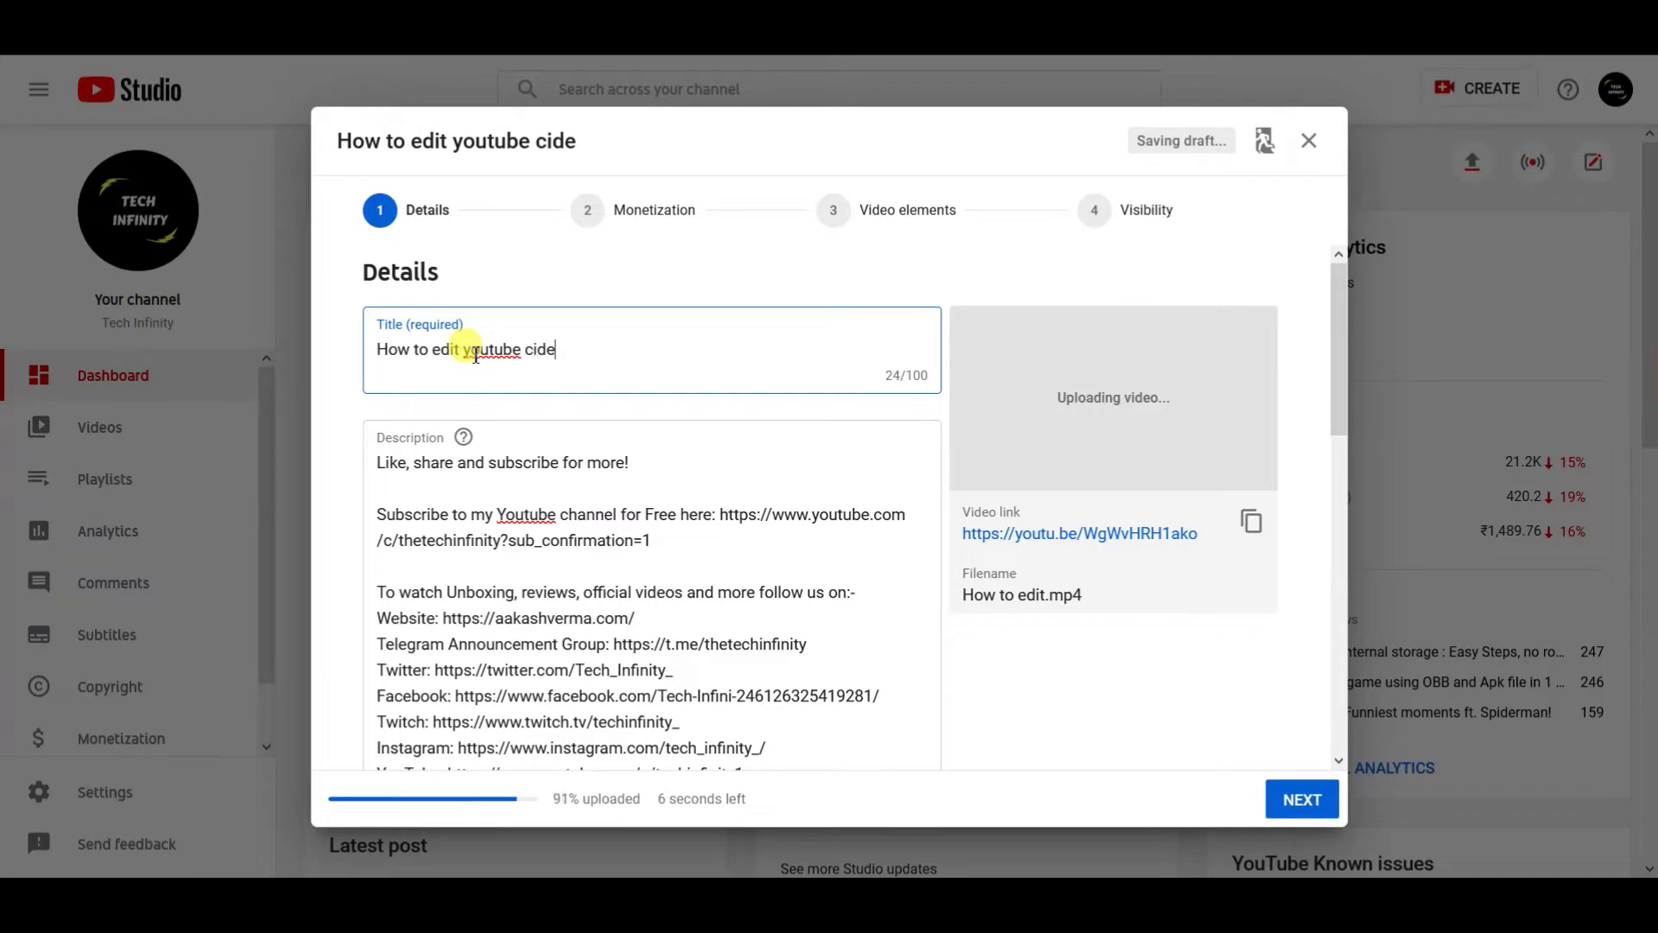
pyautogui.press('Left')
pyautogui.press('Left')
pyautogui.press('Left')
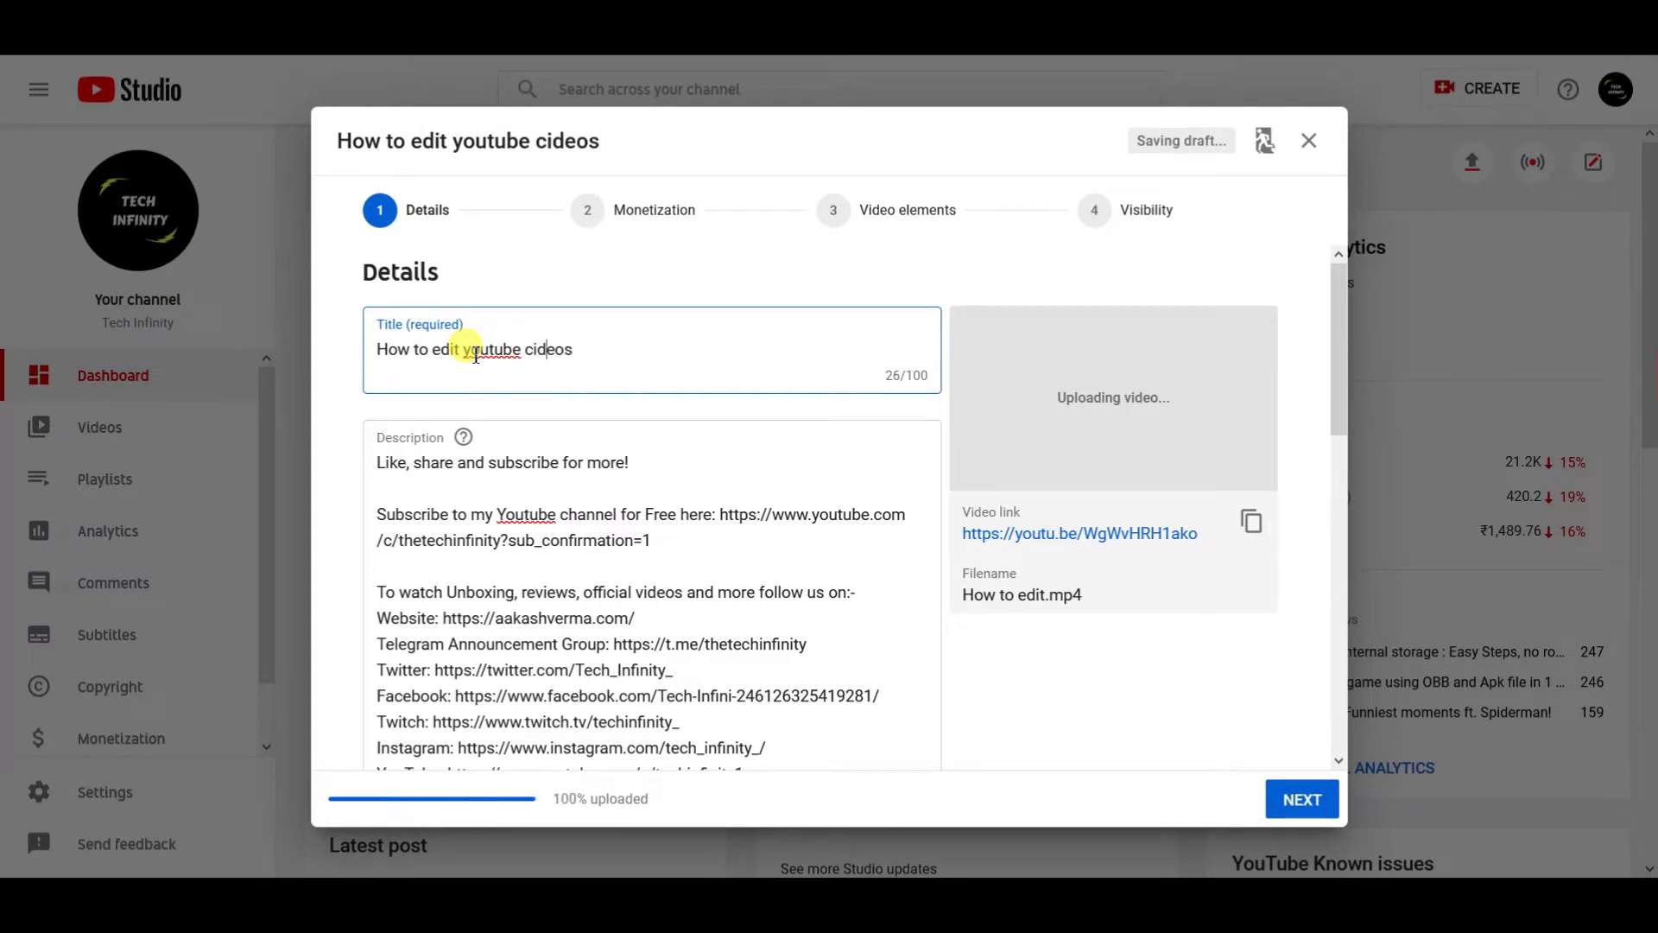
pyautogui.write('v')
# - Add the hashtag #youtubecreators after #smartphones #tech at the end of the video description
pyautogui.click(495, 475)
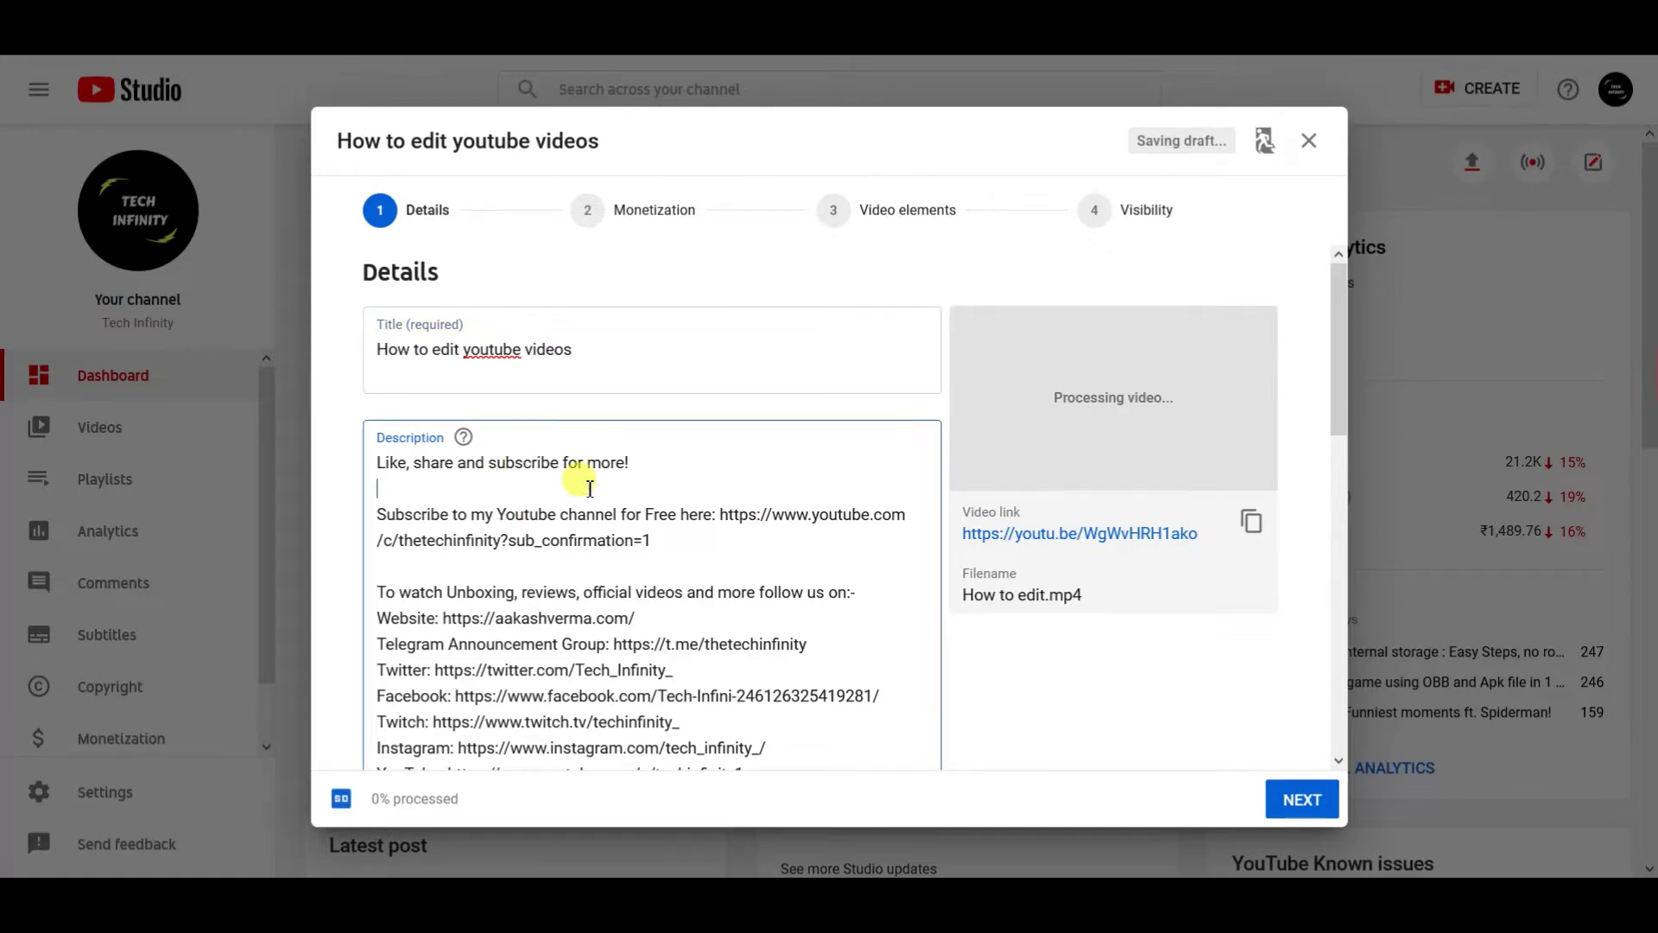
pyautogui.scroll(-2, 589, 489)
pyautogui.scroll(2, 590, 489)
pyautogui.scroll(-2, 589, 488)
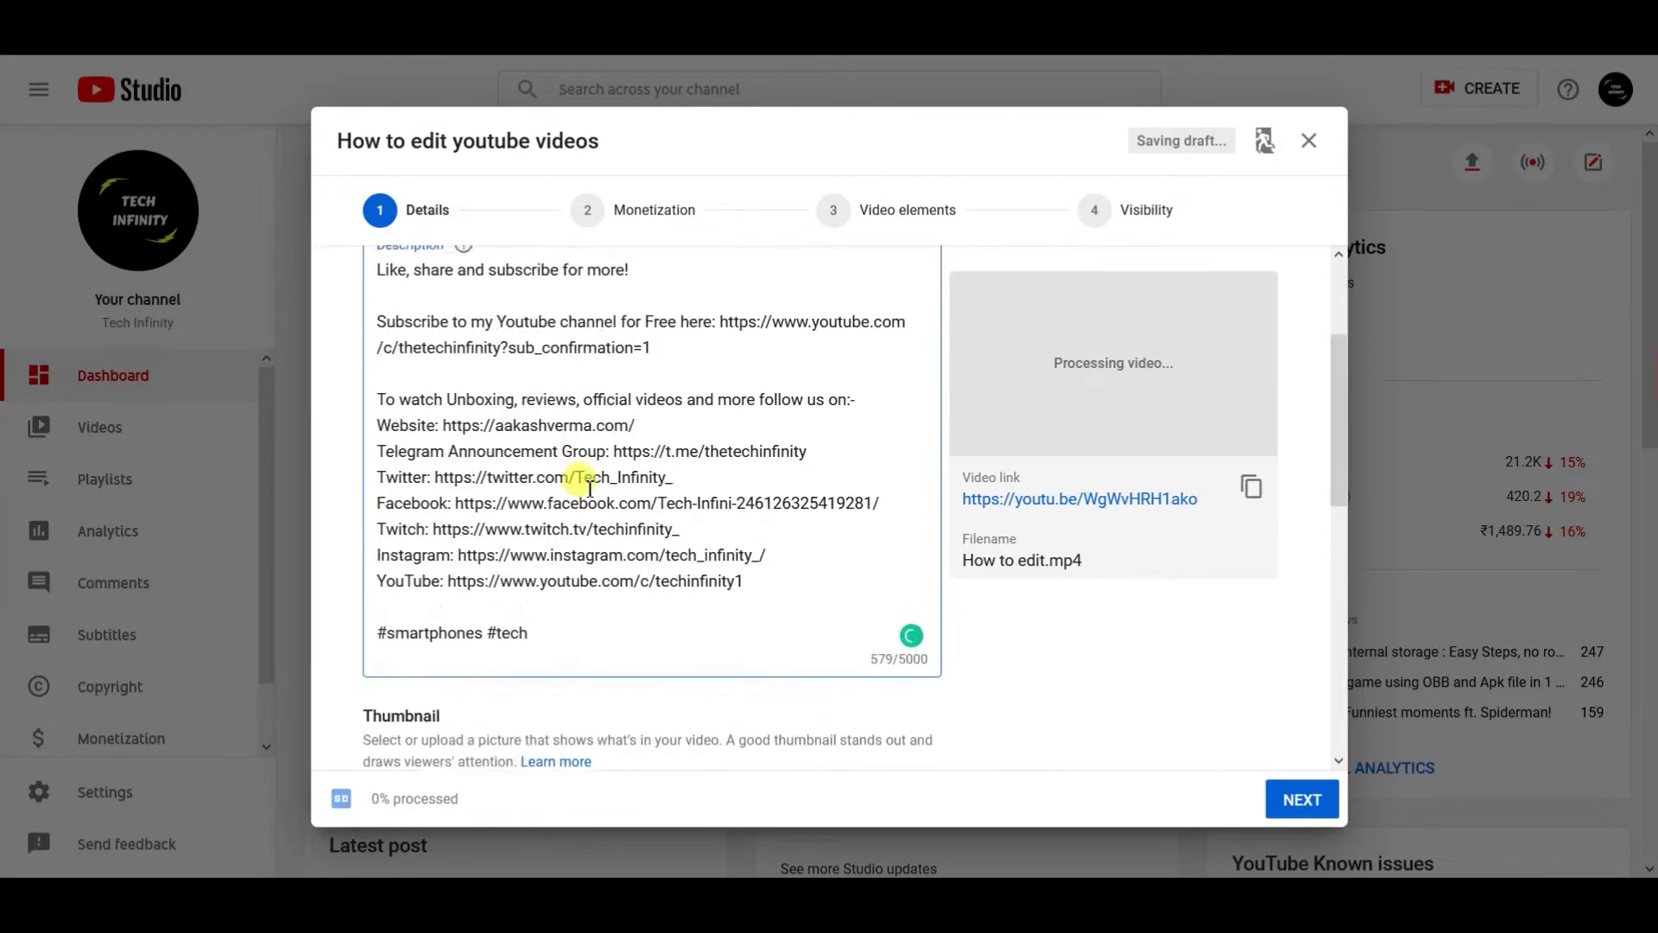
pyautogui.scroll(1, 573, 474)
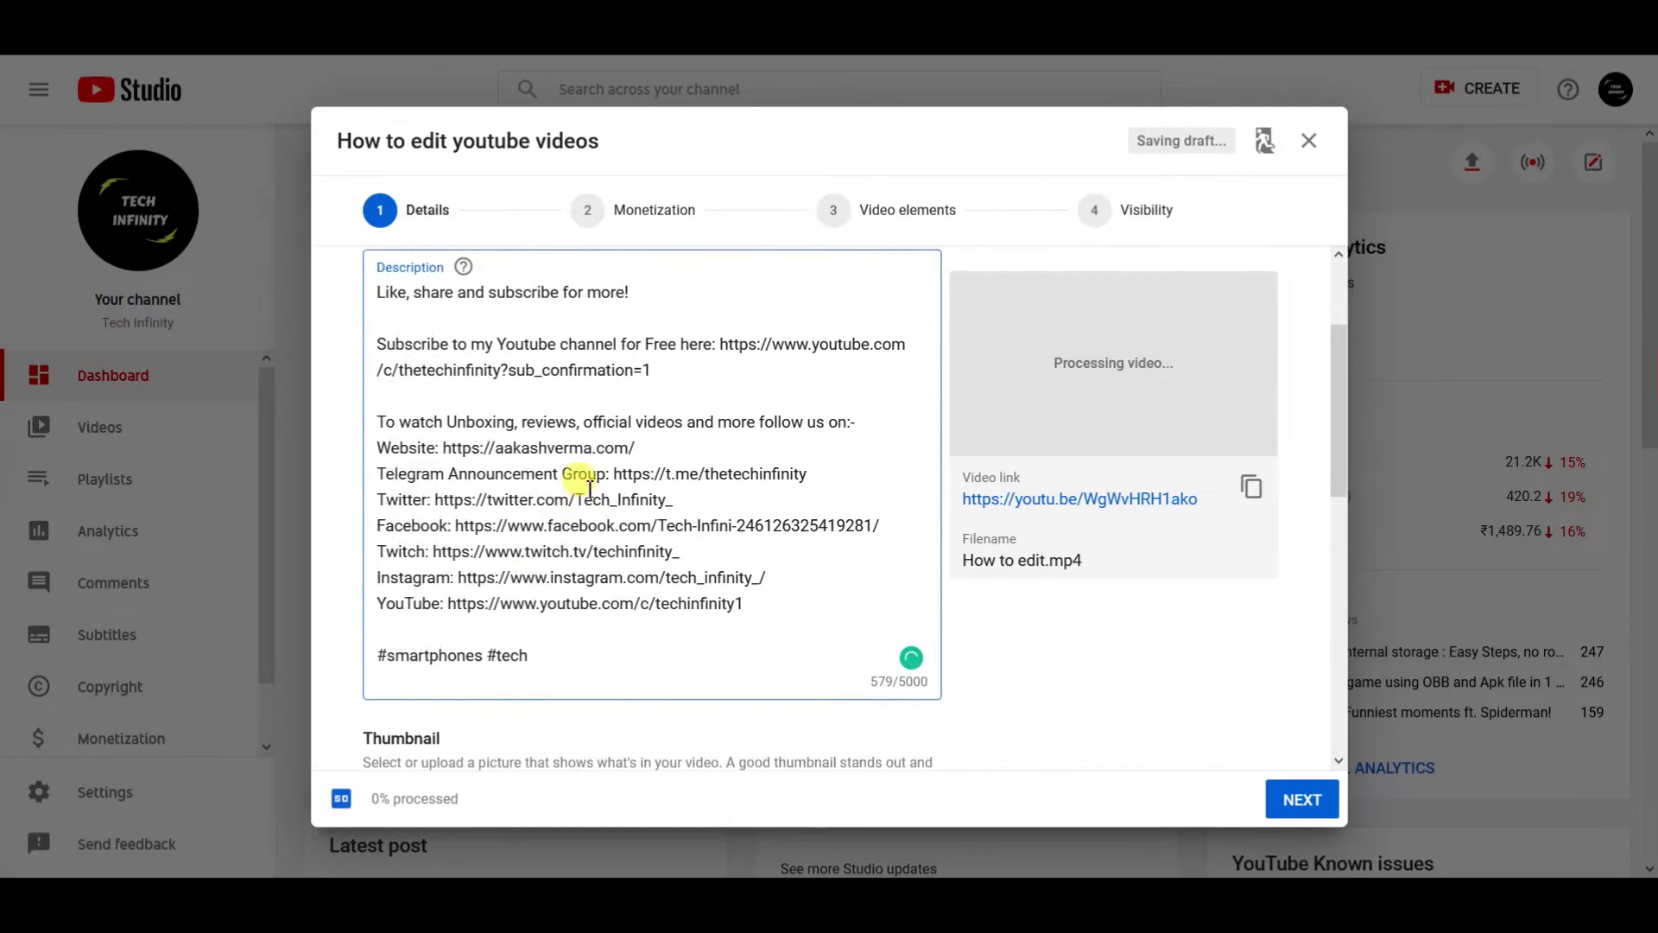
pyautogui.click(552, 673)
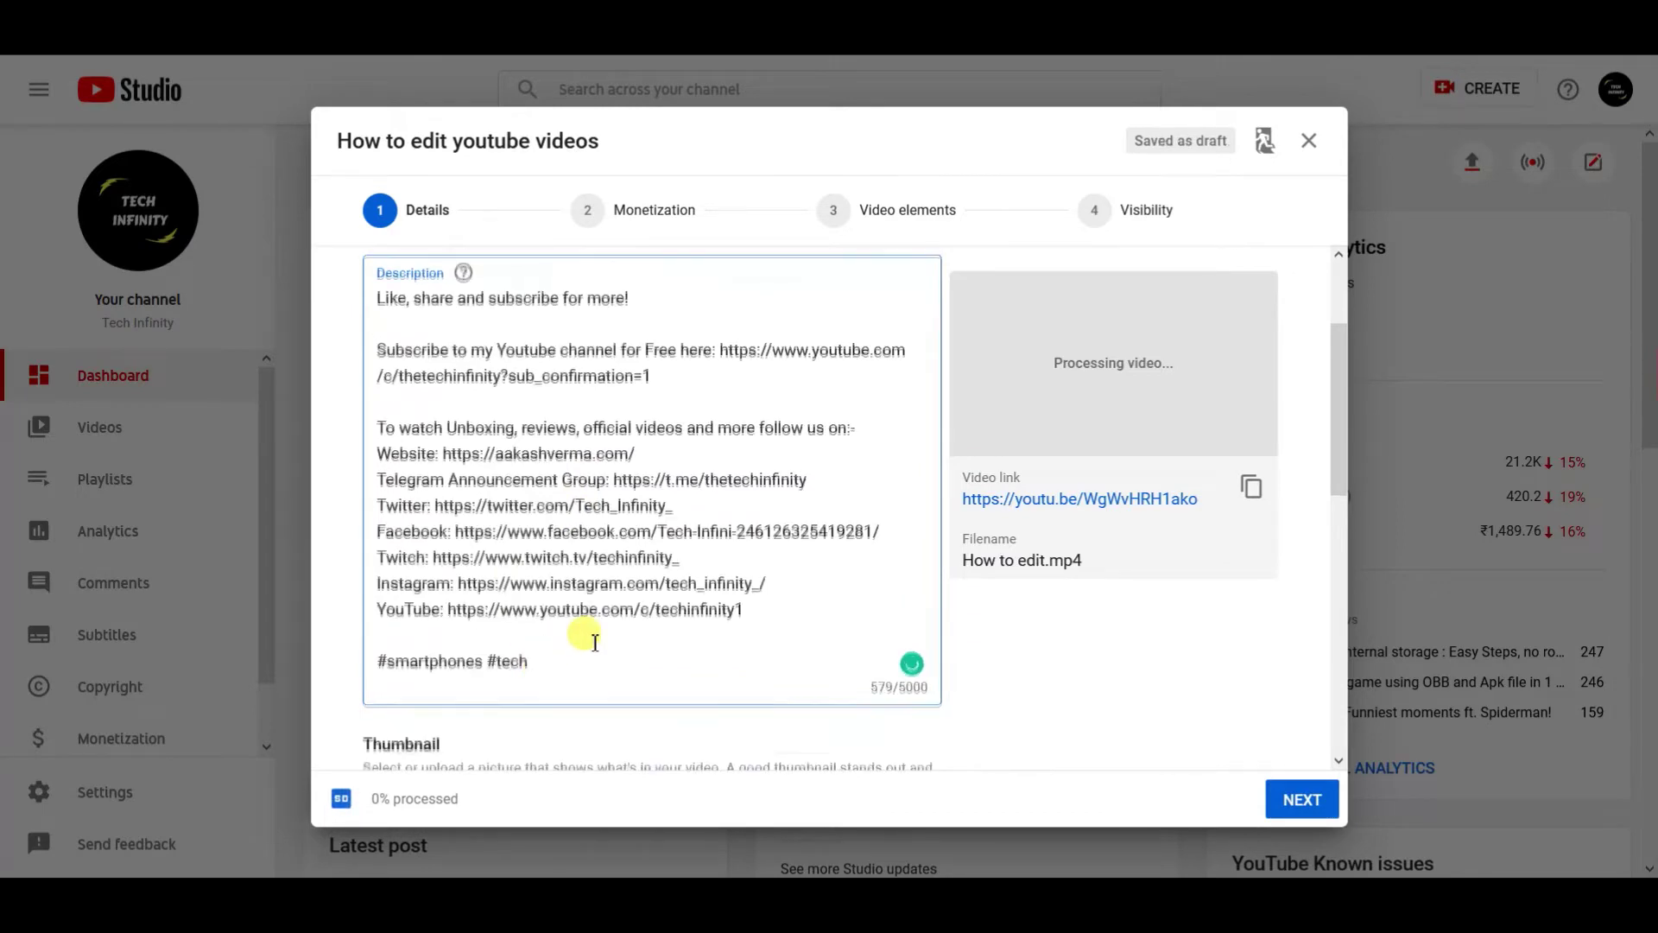
pyautogui.scroll(-1, 595, 642)
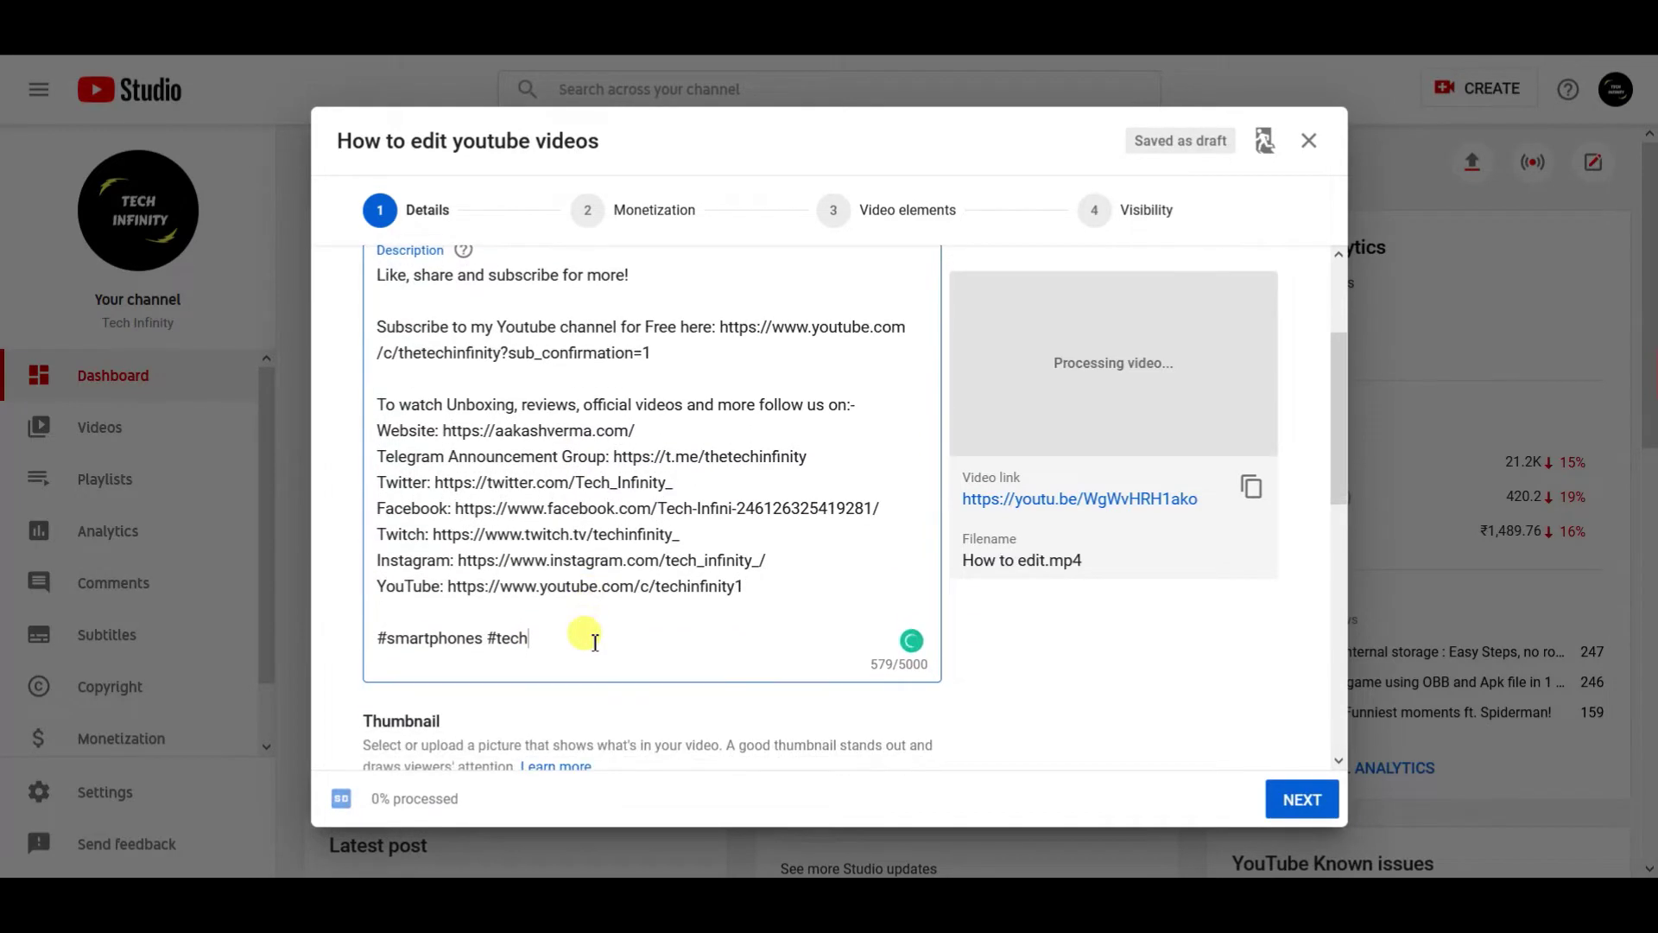
pyautogui.scroll(-3, 595, 642)
pyautogui.scroll(1, 581, 640)
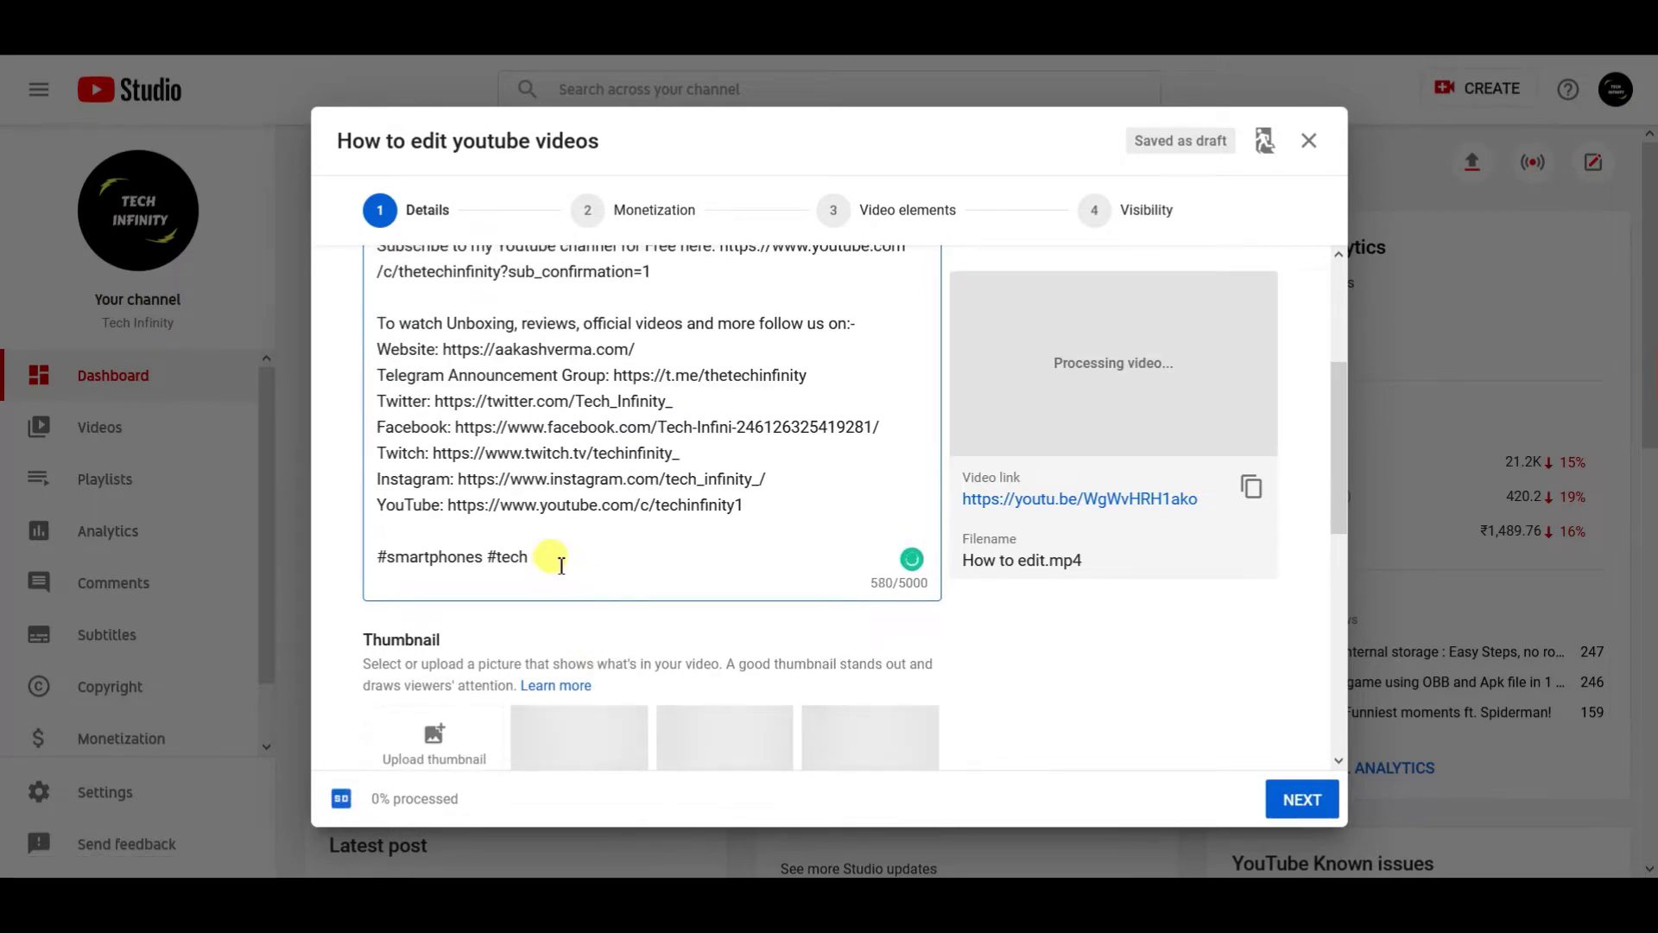
pyautogui.write('#youtubecreators')
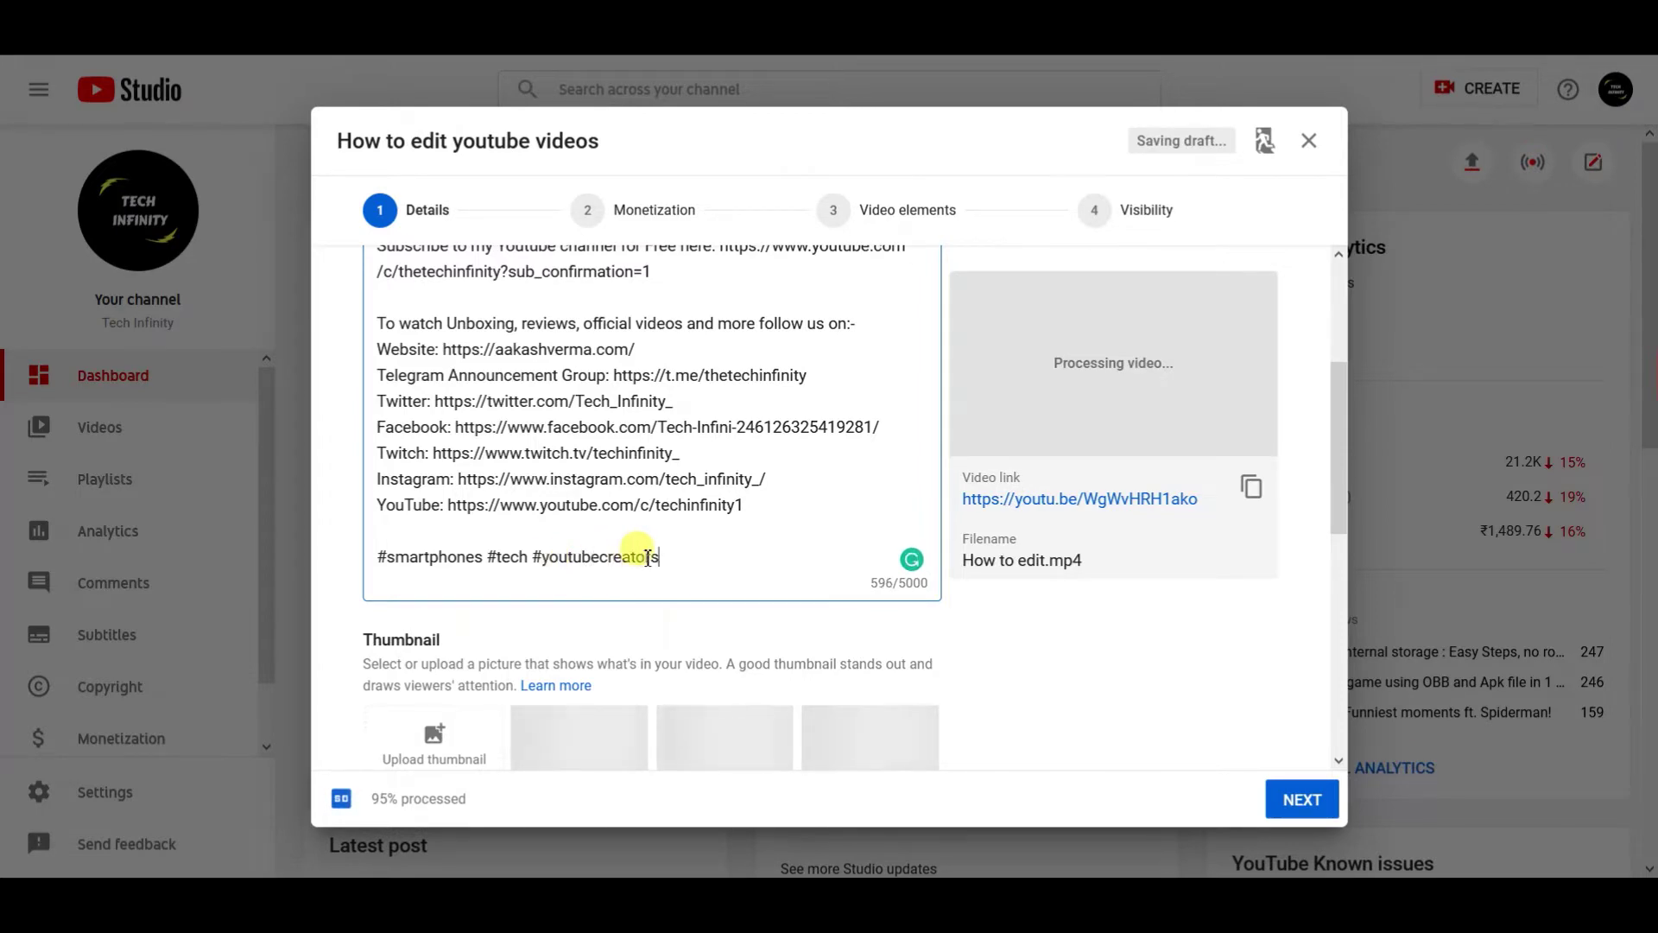
pyautogui.scroll(-5, 636, 557)
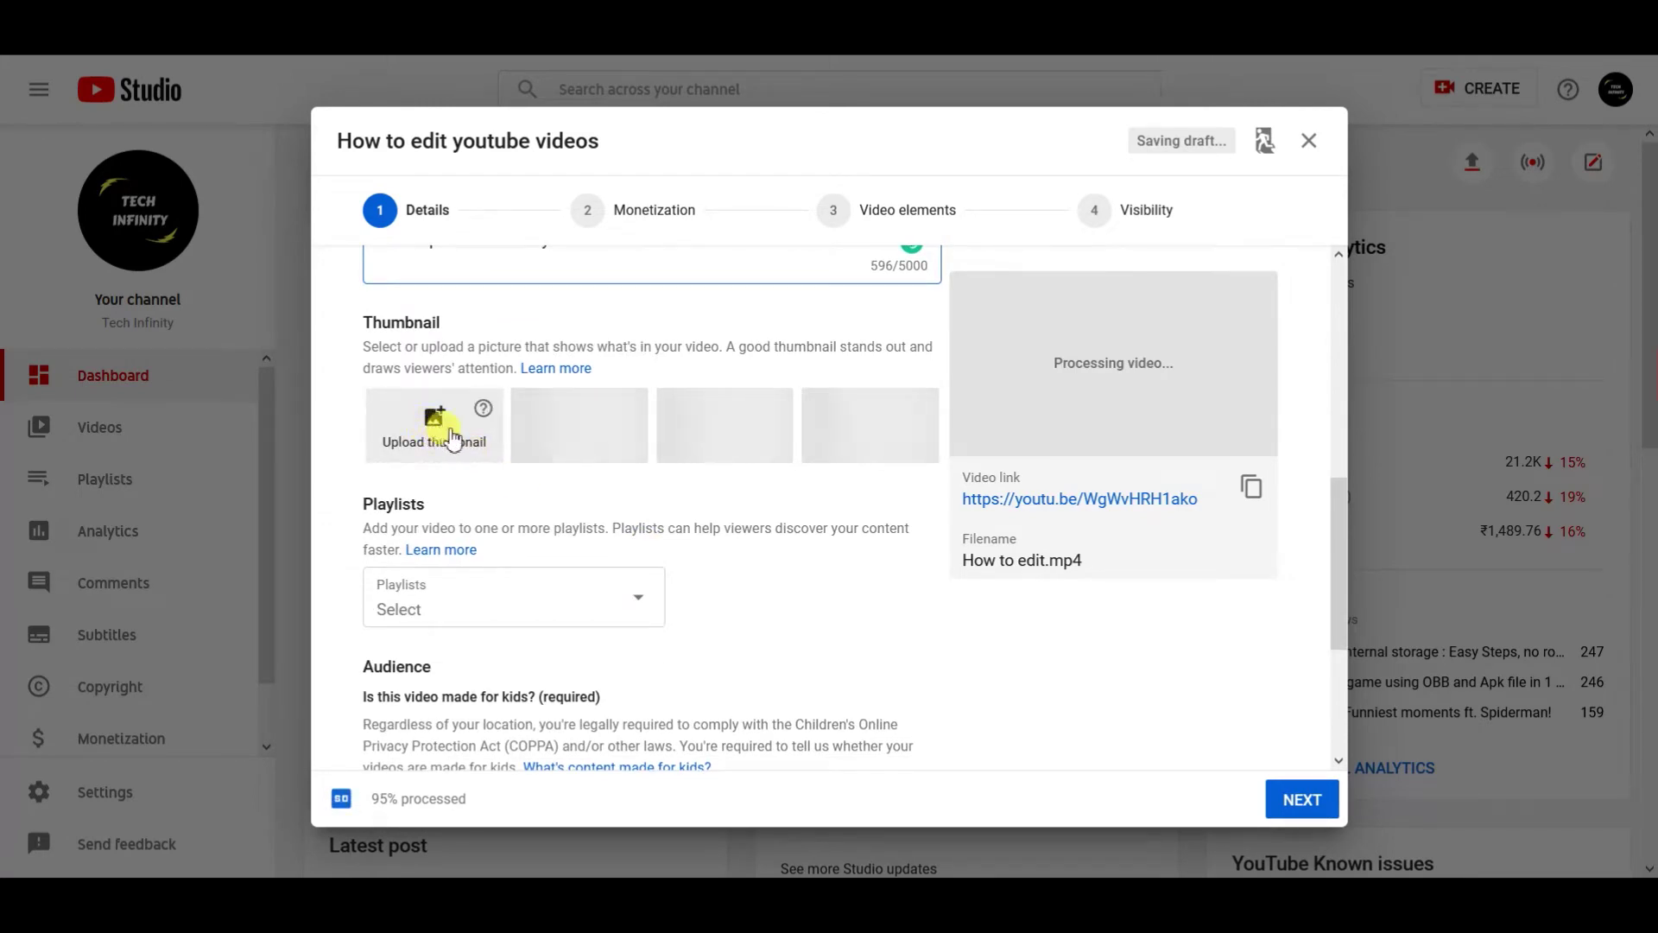
pyautogui.click(453, 432)
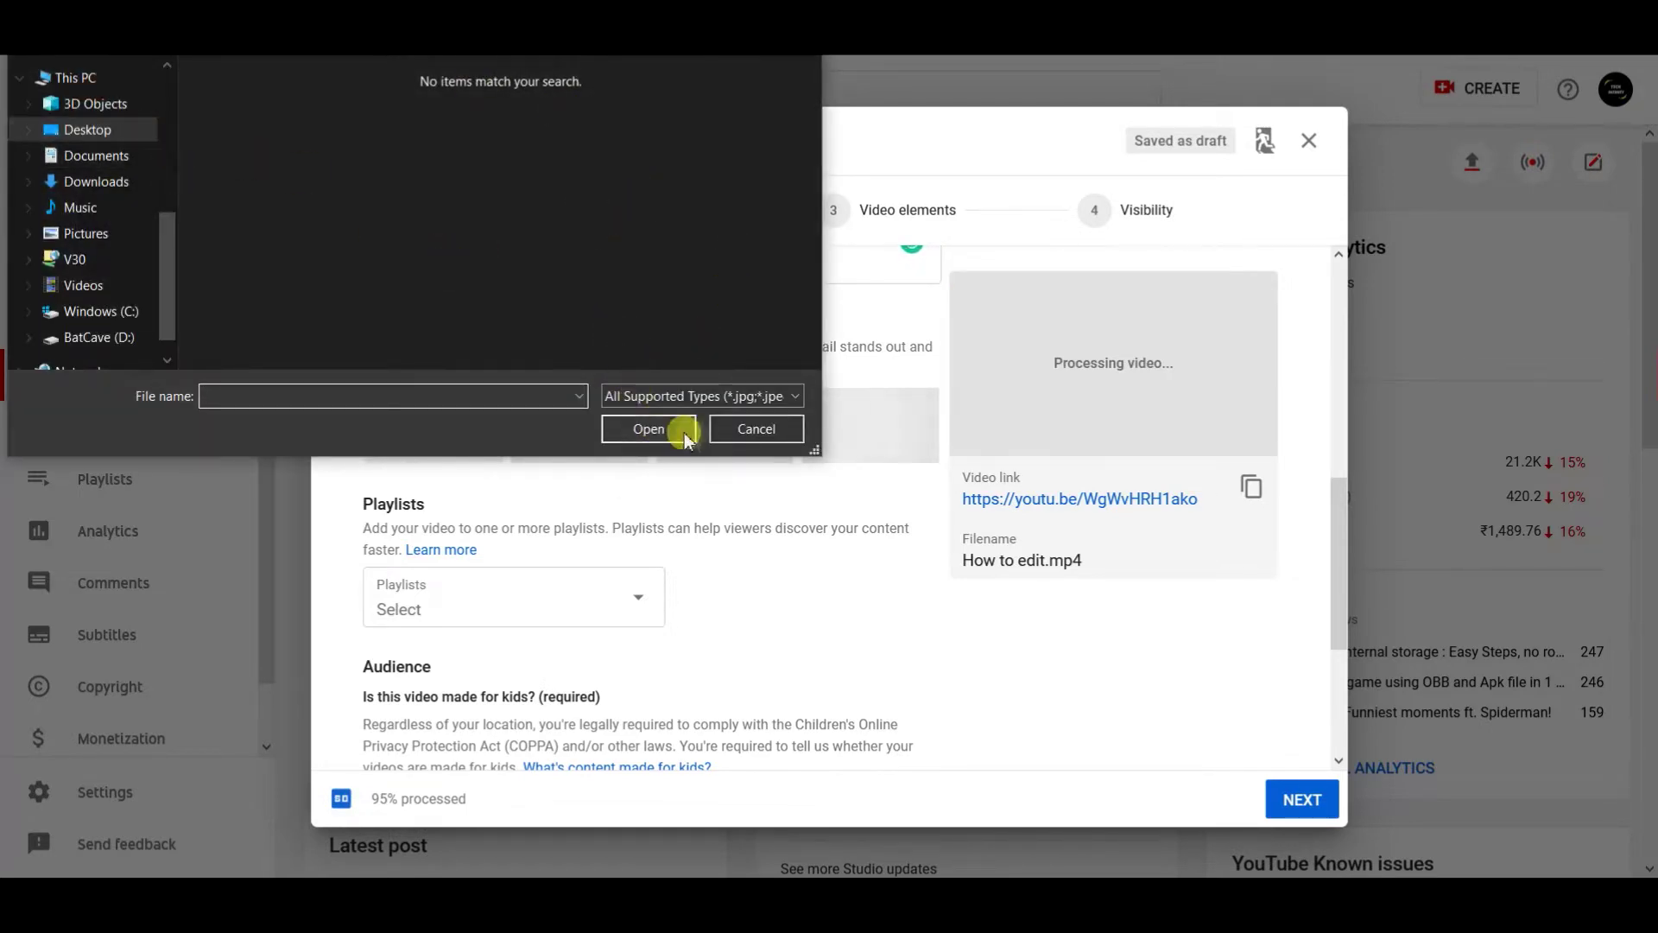
pyautogui.click(721, 437)
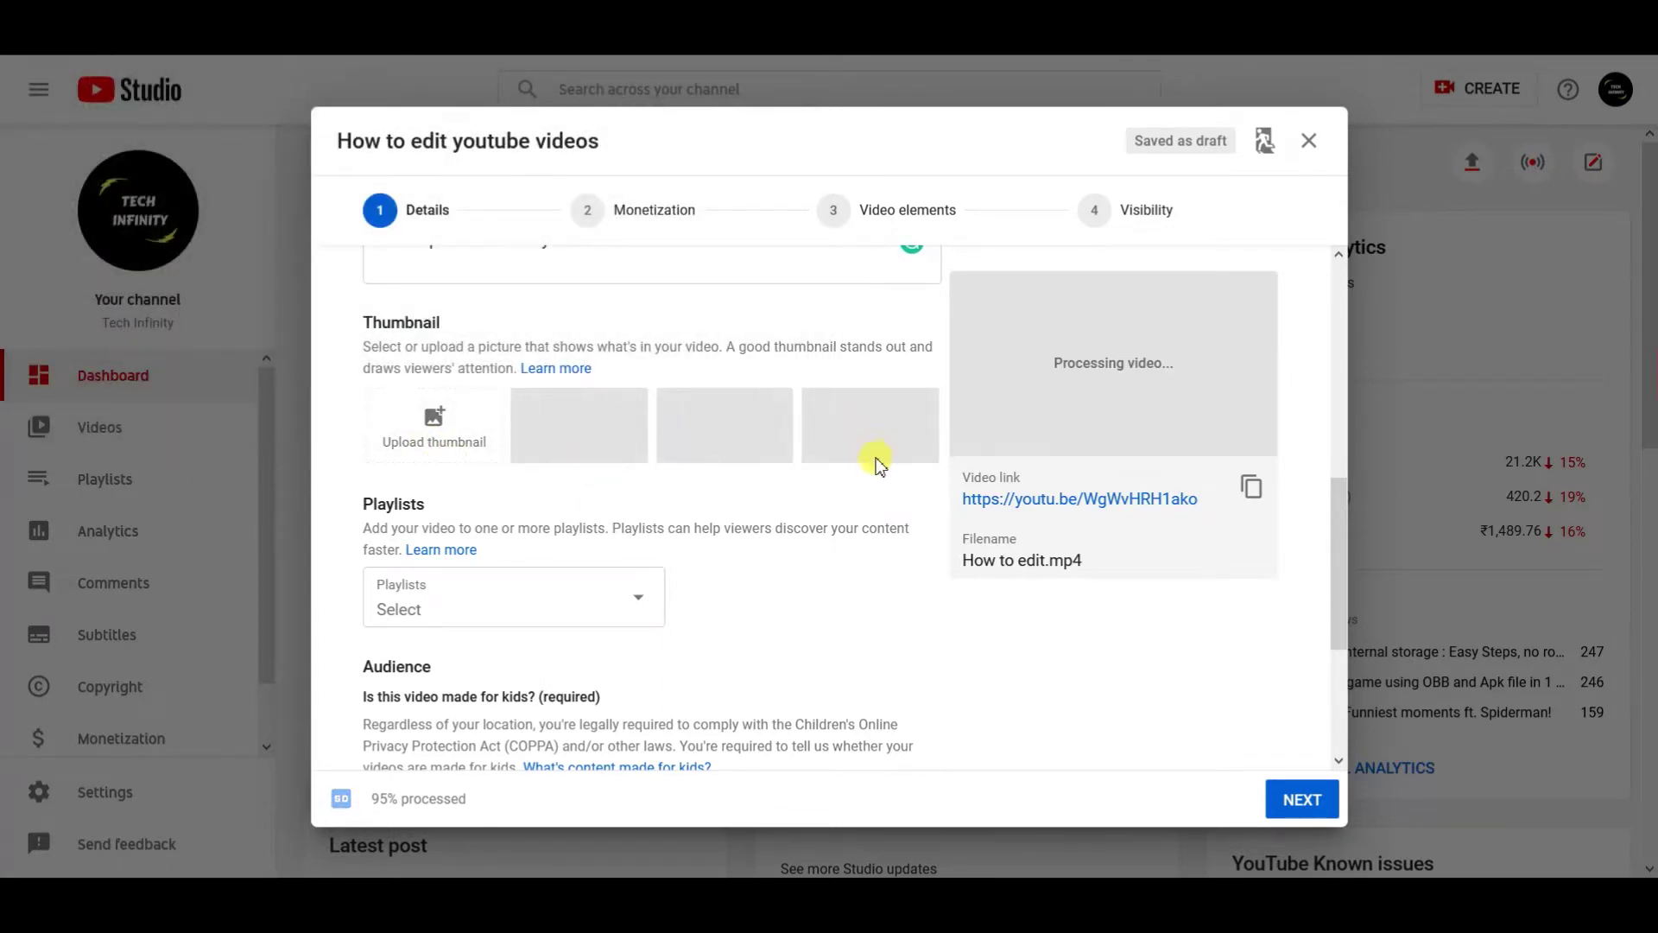
# - Create a new playlist titled "Youtube Creators guide" and finish the playlist selection for the video
pyautogui.click(635, 612)
pyautogui.scroll(-1, 611, 557)
pyautogui.scroll(1, 618, 562)
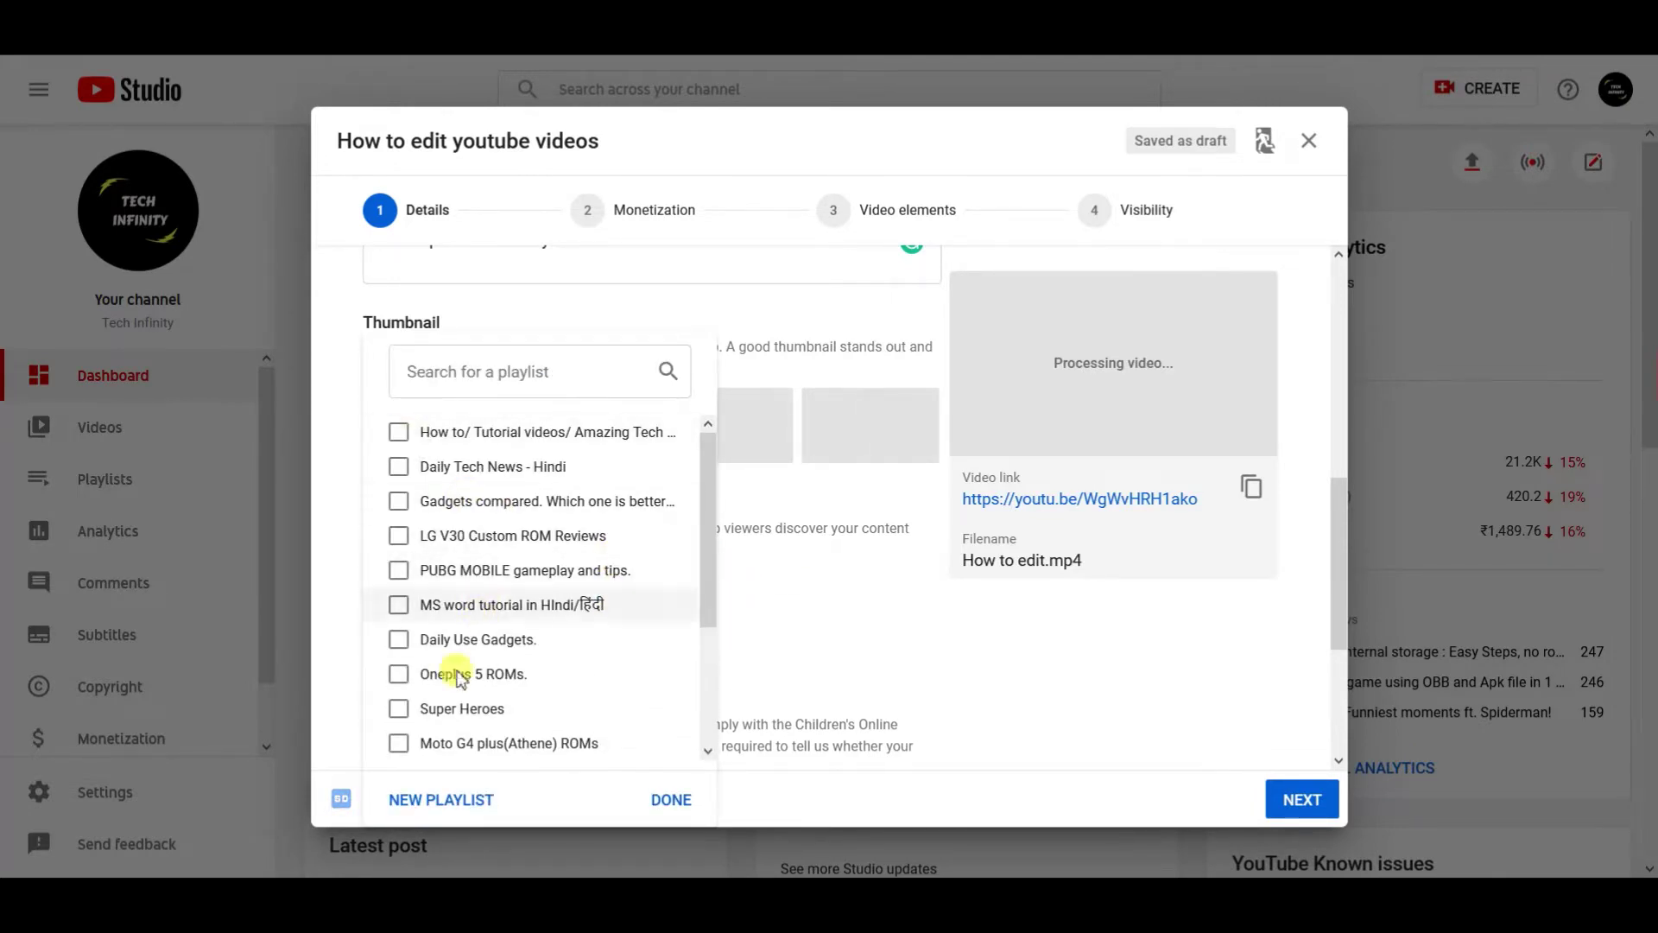
pyautogui.click(432, 803)
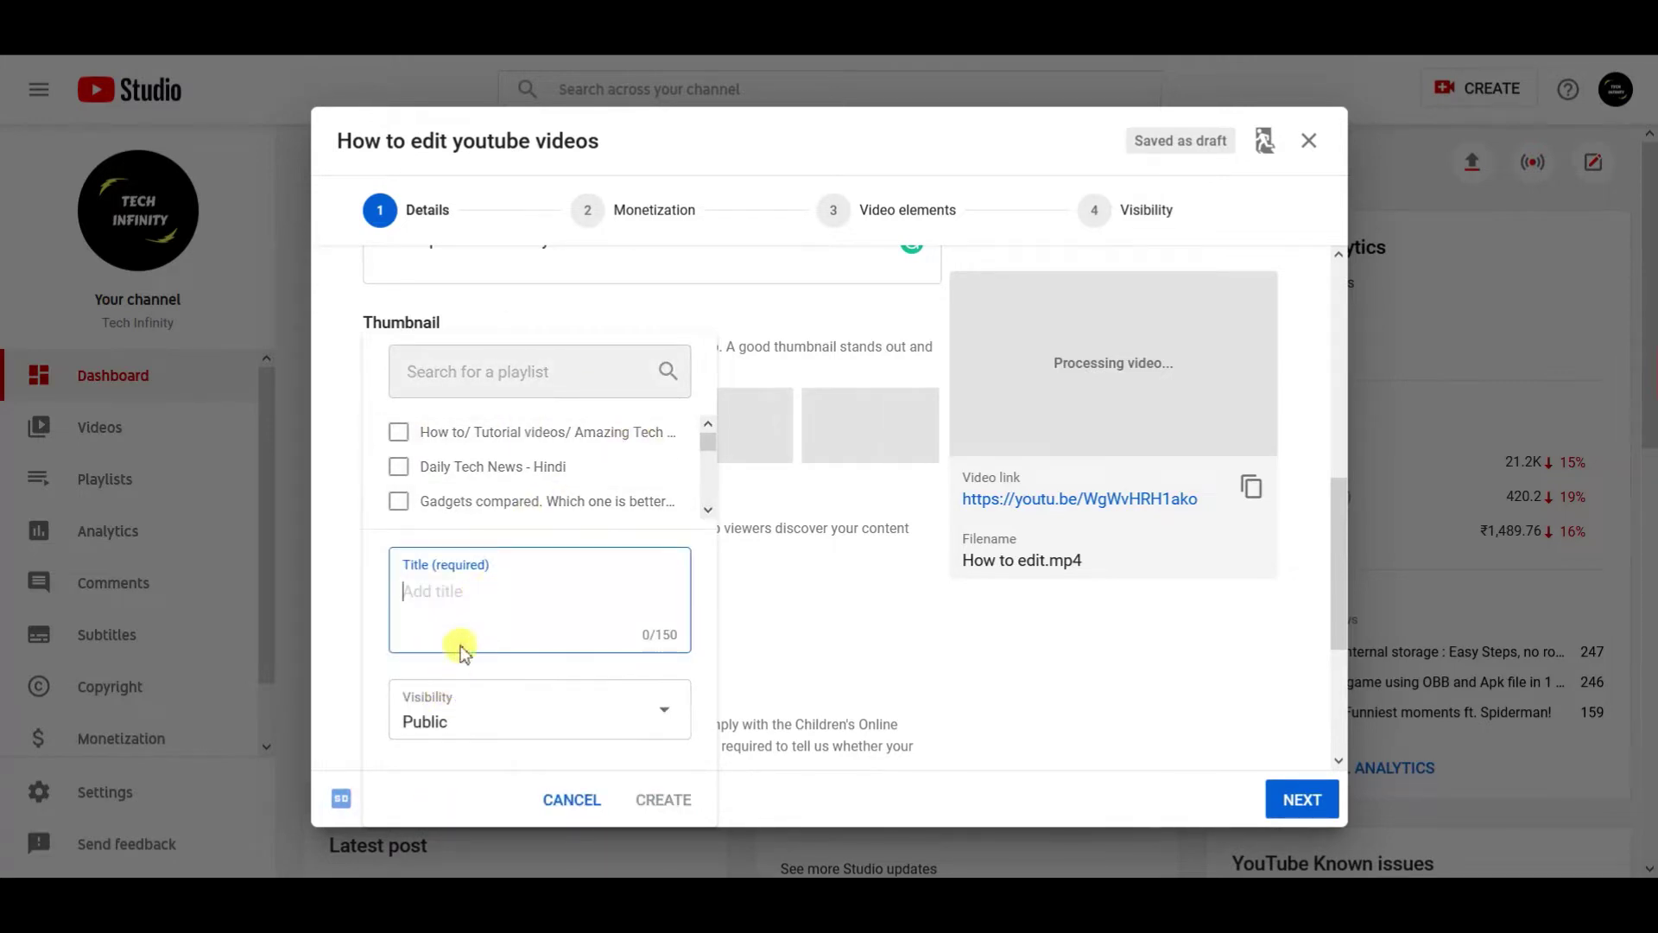
pyautogui.write('Youtube ')
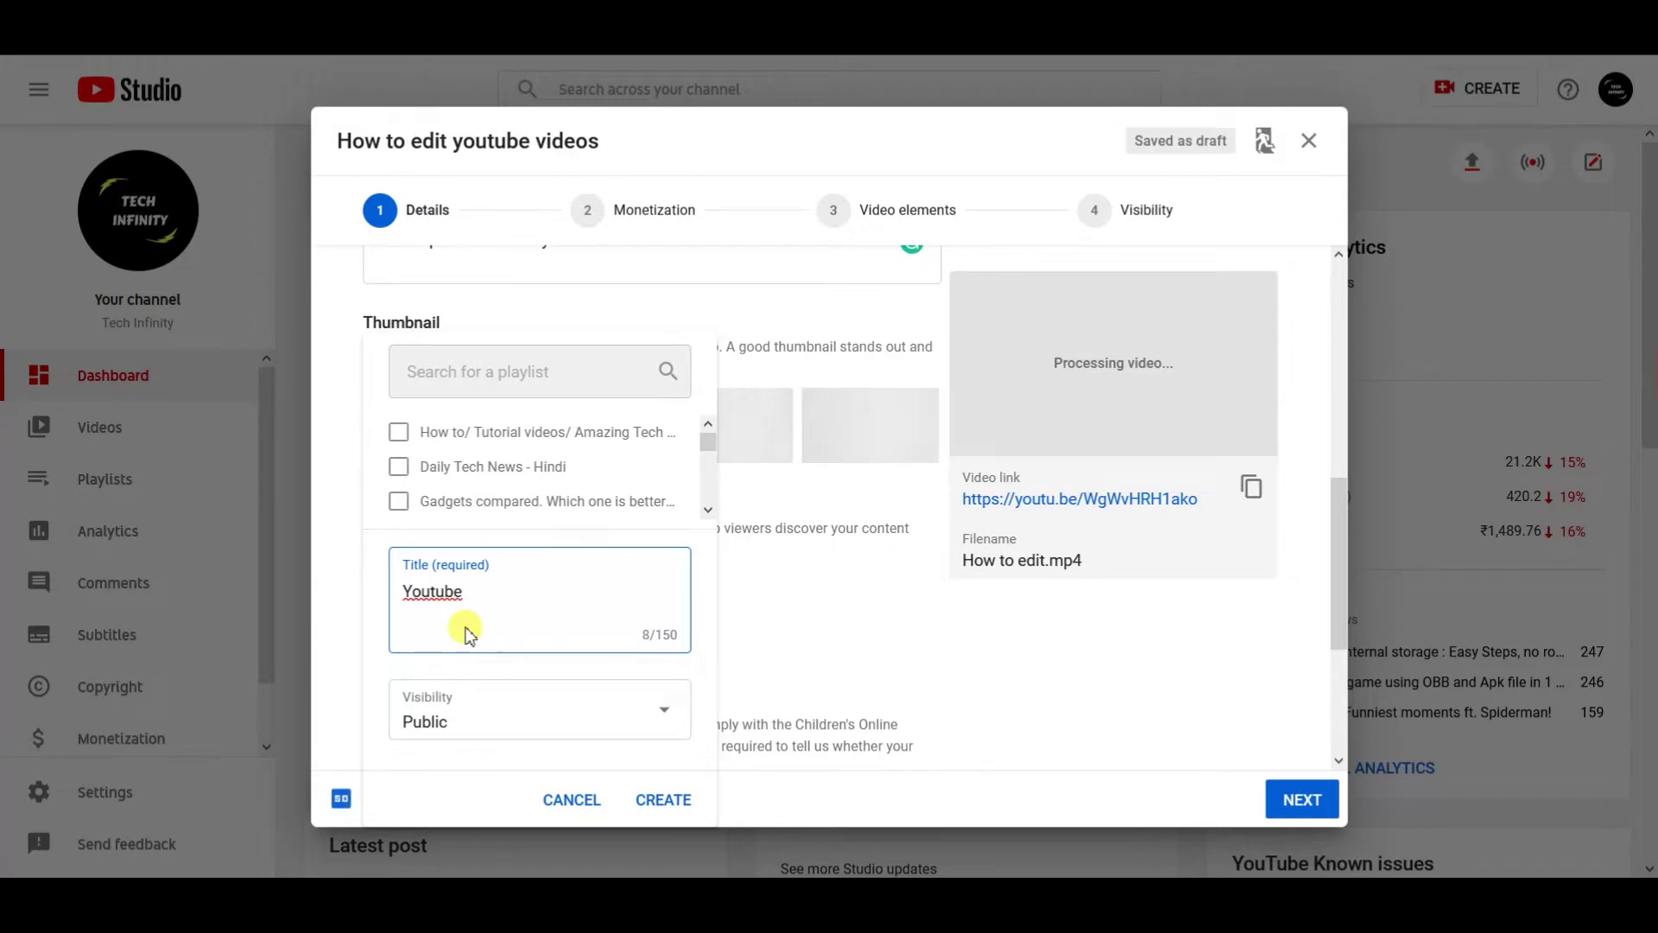
pyautogui.write('Creators guide')
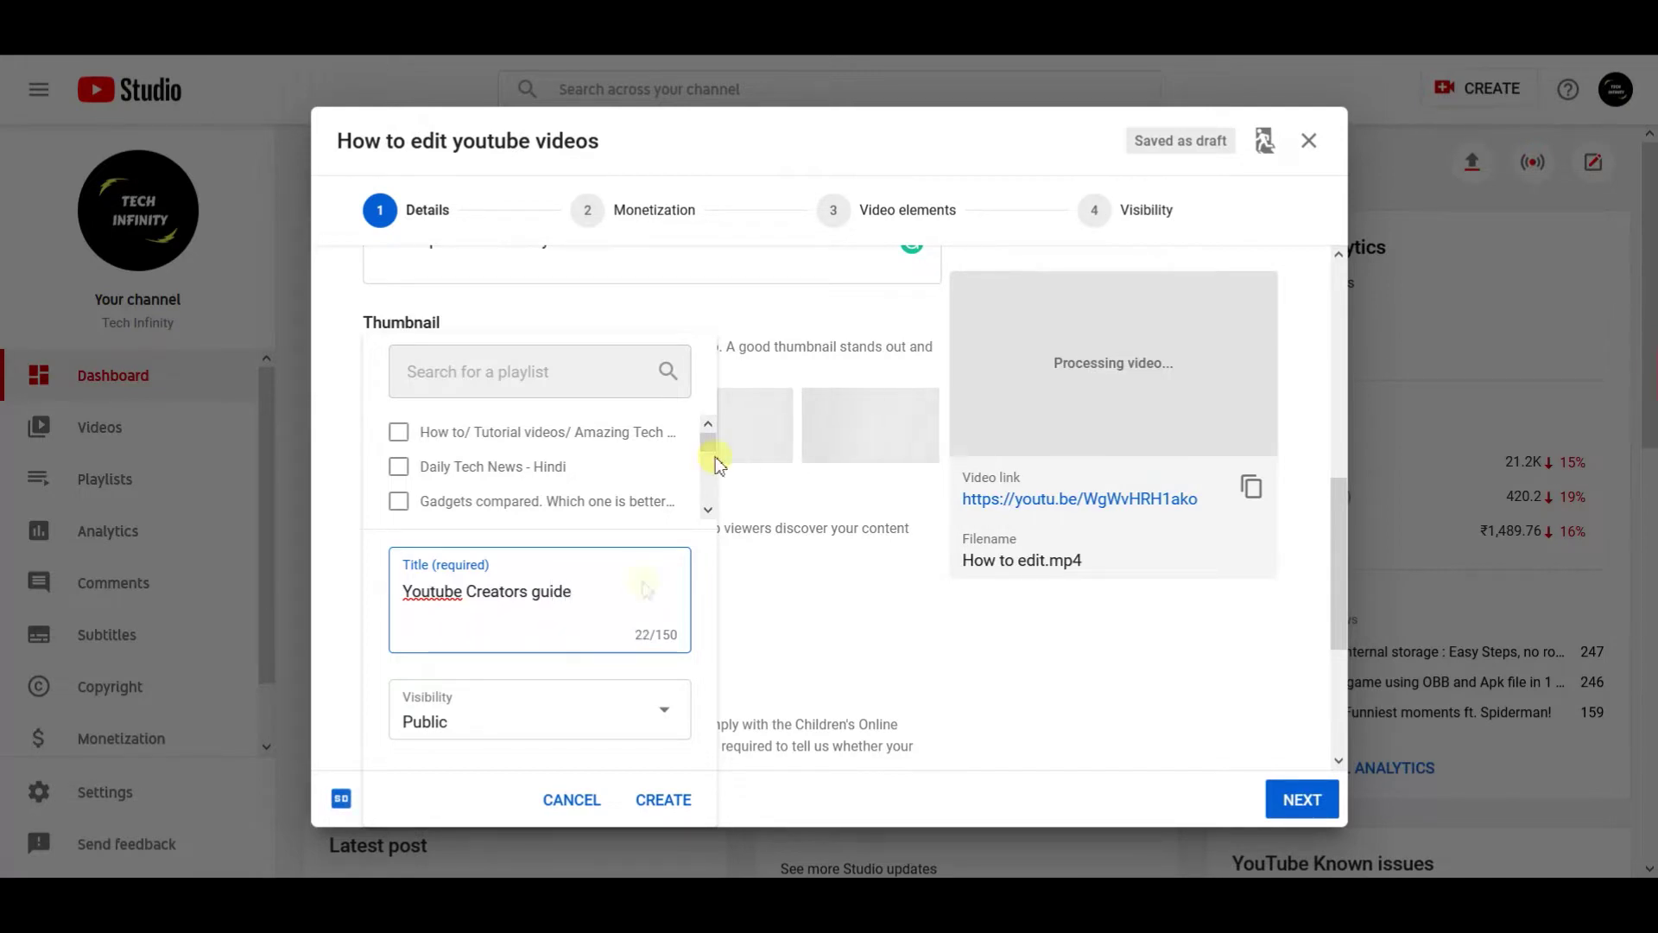
pyautogui.click(660, 796)
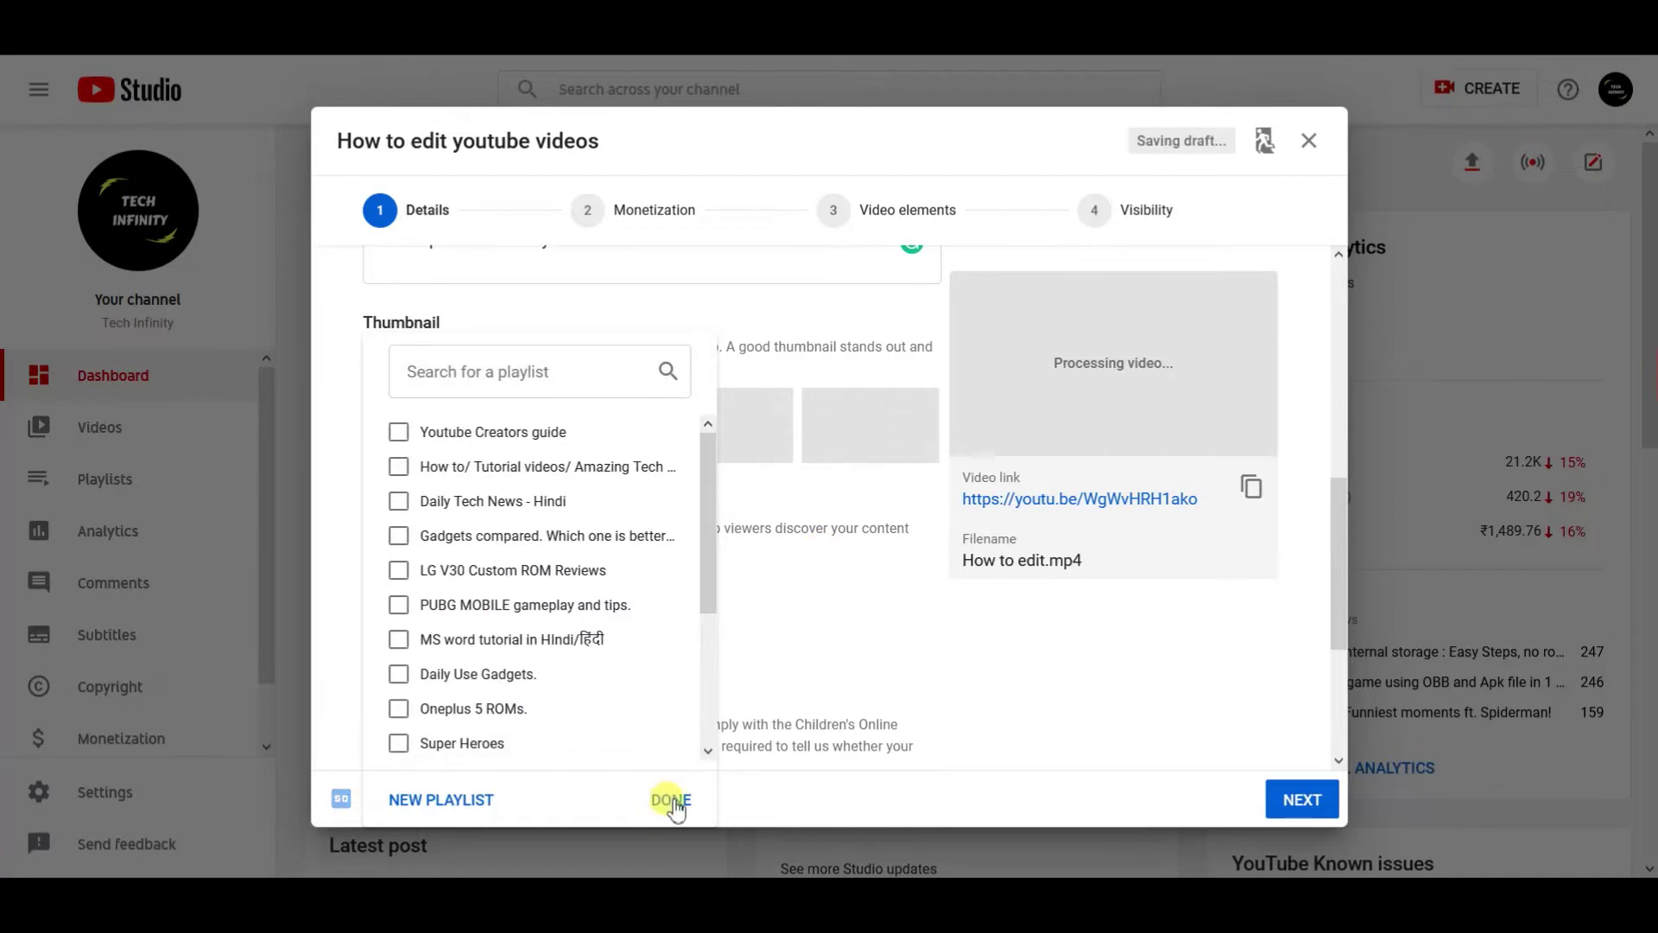
pyautogui.click(672, 800)
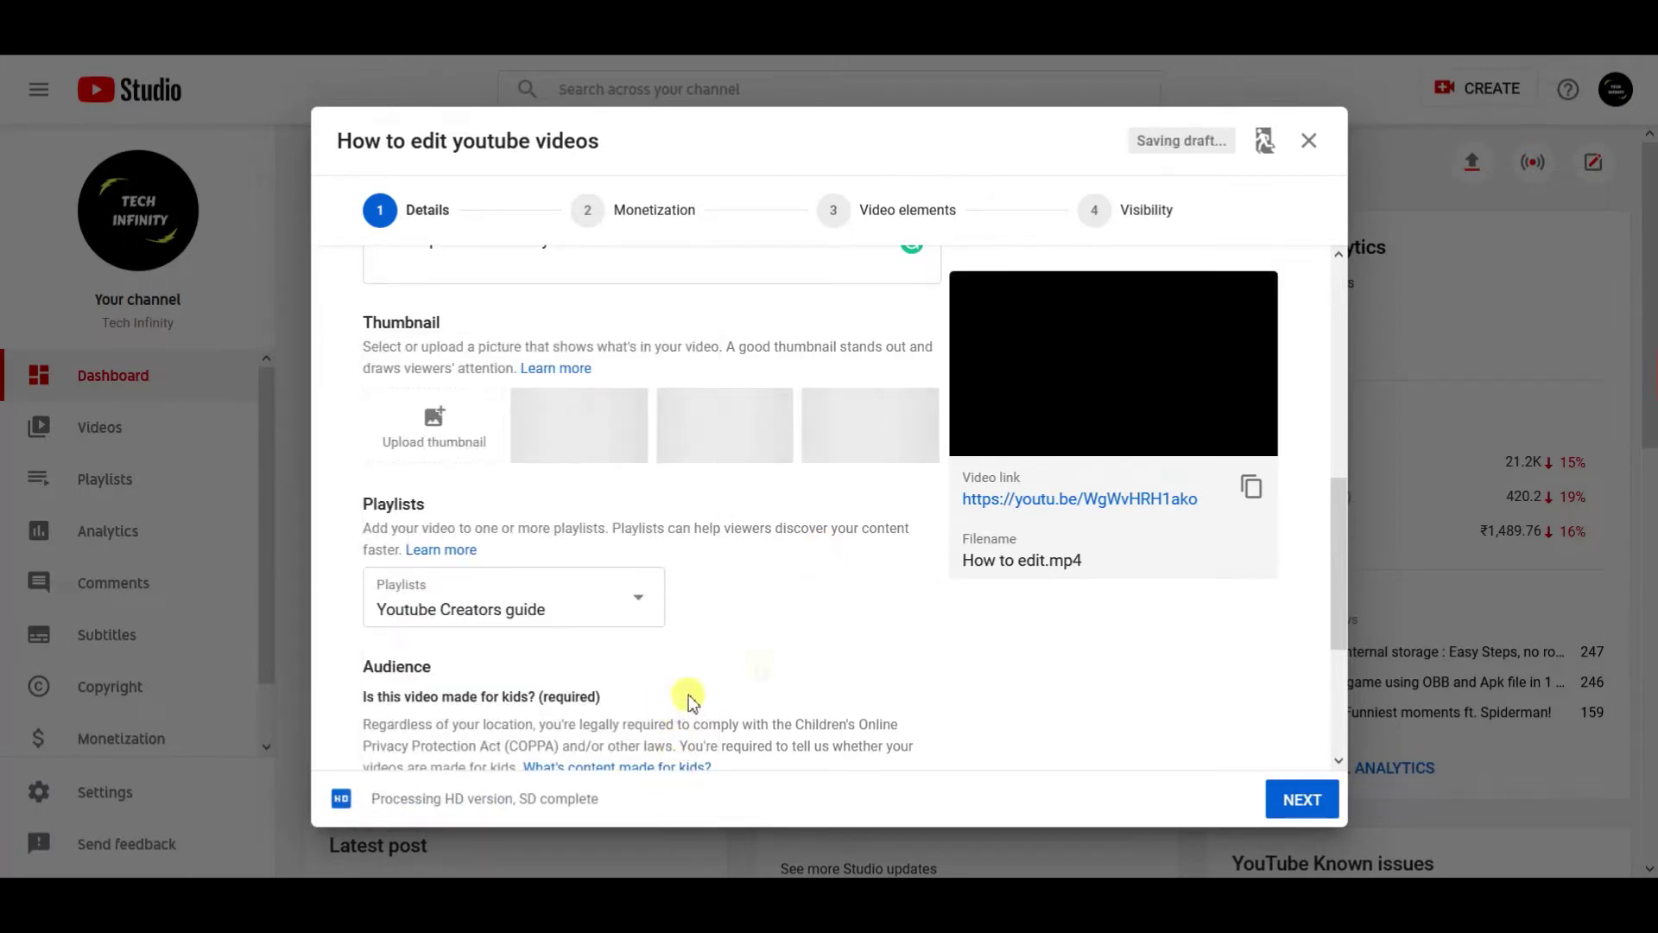
# - Review the made-for-kids audience notice and expand the advanced age restriction settings
pyautogui.scroll(-1, 841, 596)
pyautogui.scroll(-2, 841, 596)
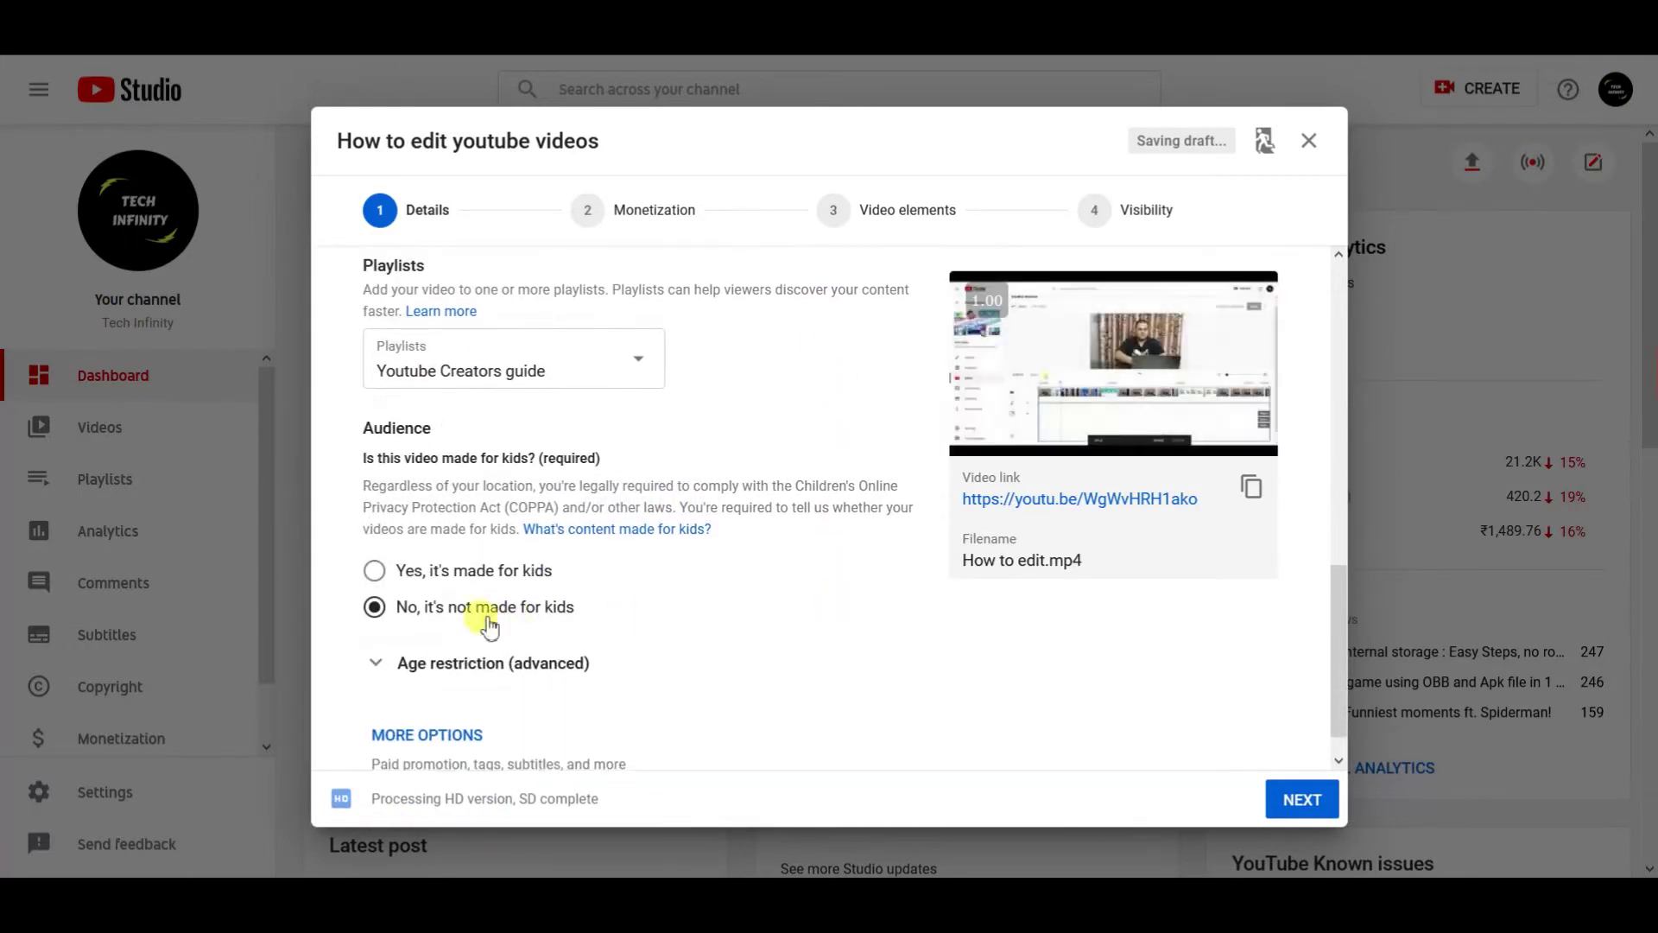
pyautogui.doubleClick(395, 483)
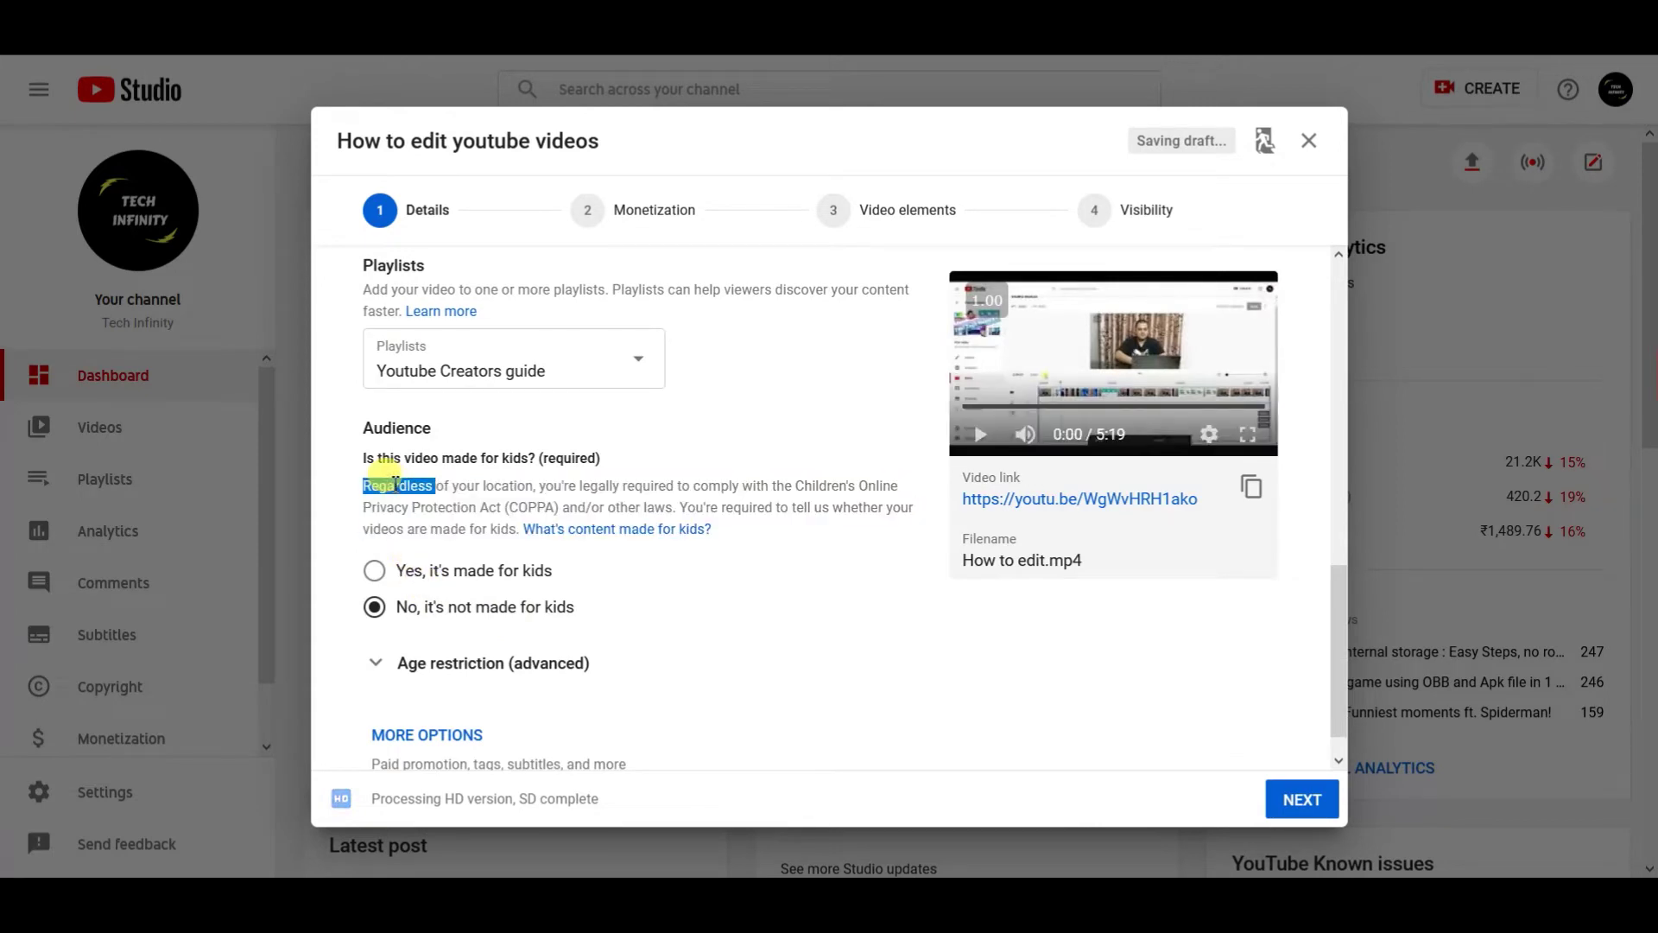
pyautogui.click(395, 482)
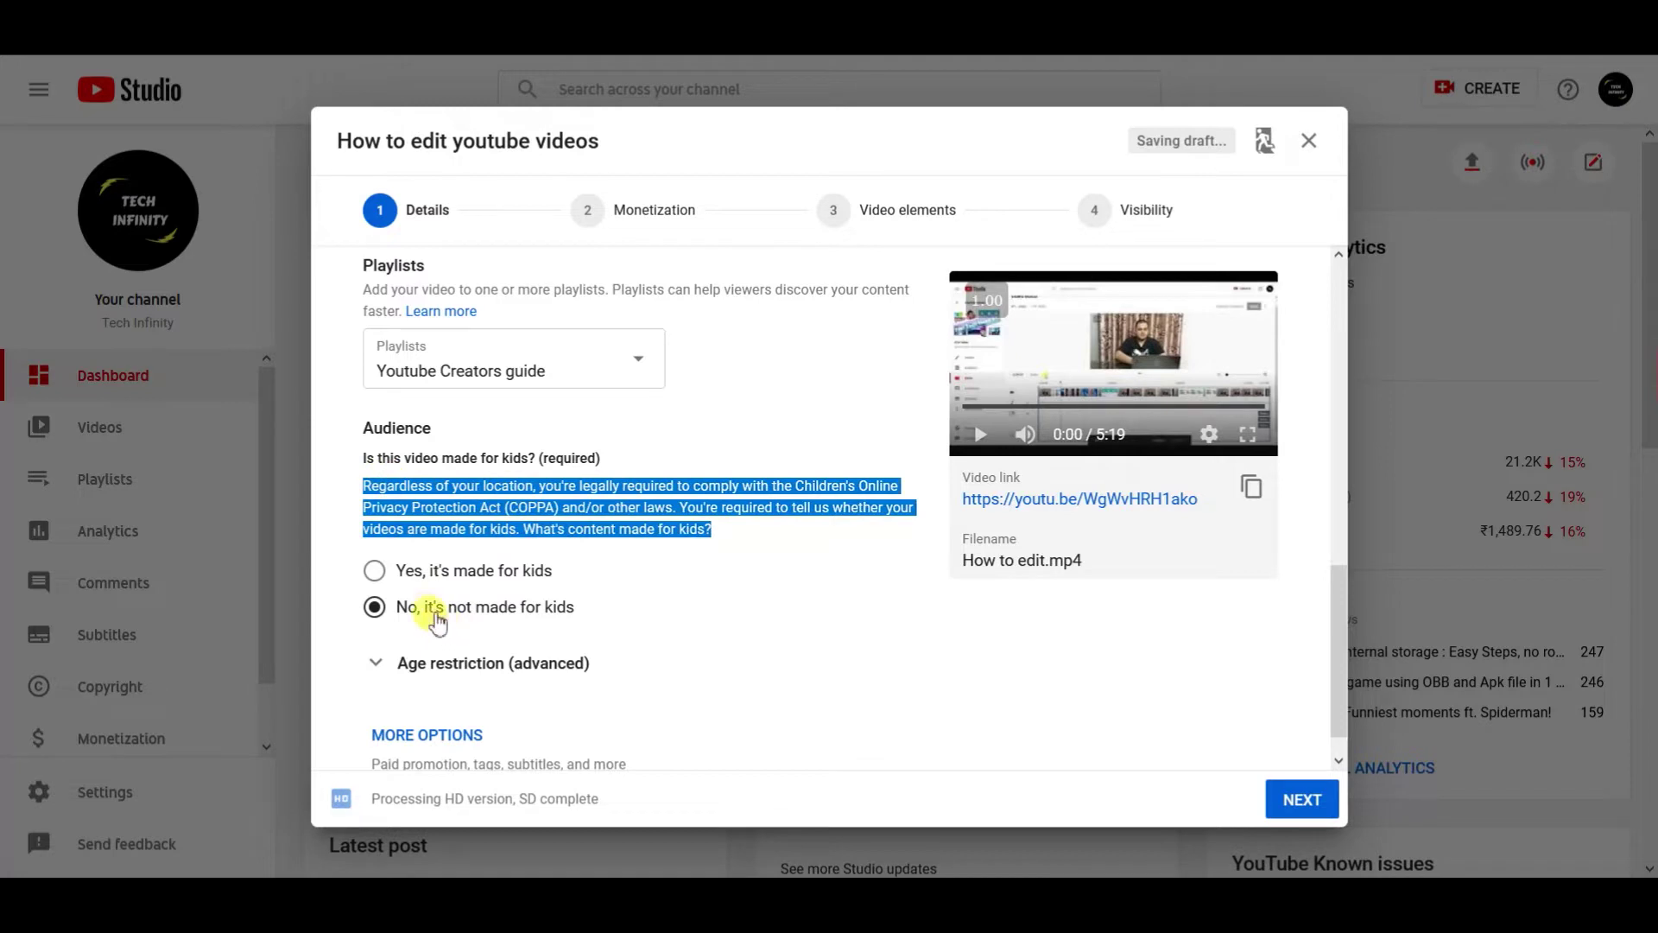
pyautogui.scroll(-1, 853, 726)
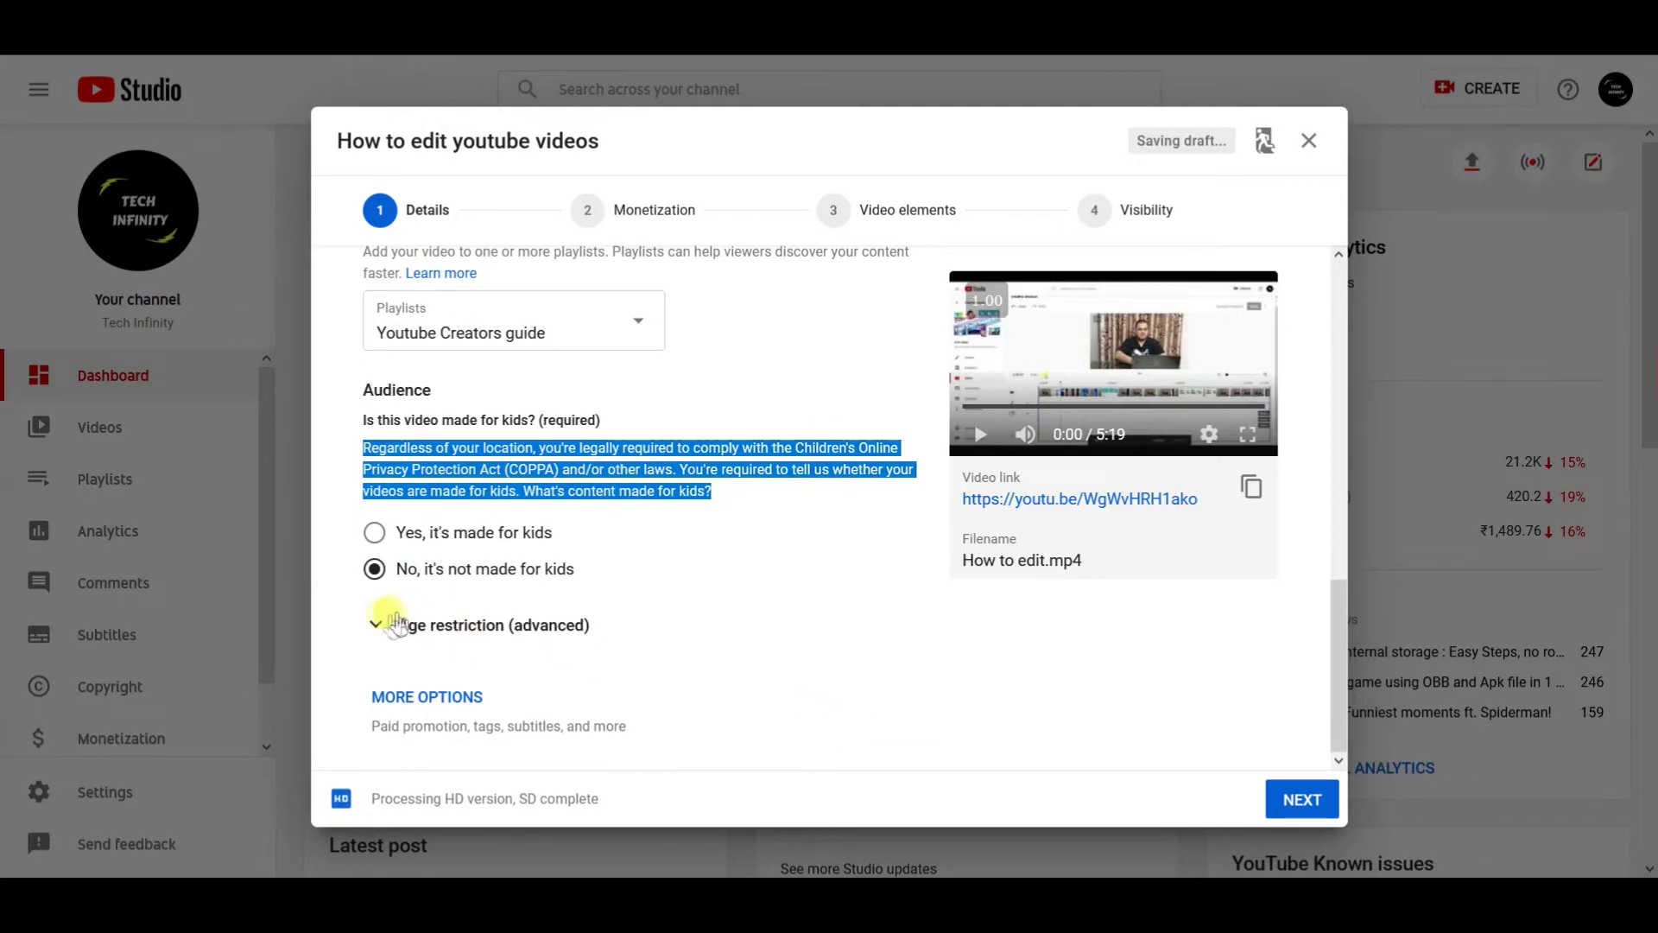
pyautogui.click(380, 622)
pyautogui.scroll(-2, 811, 665)
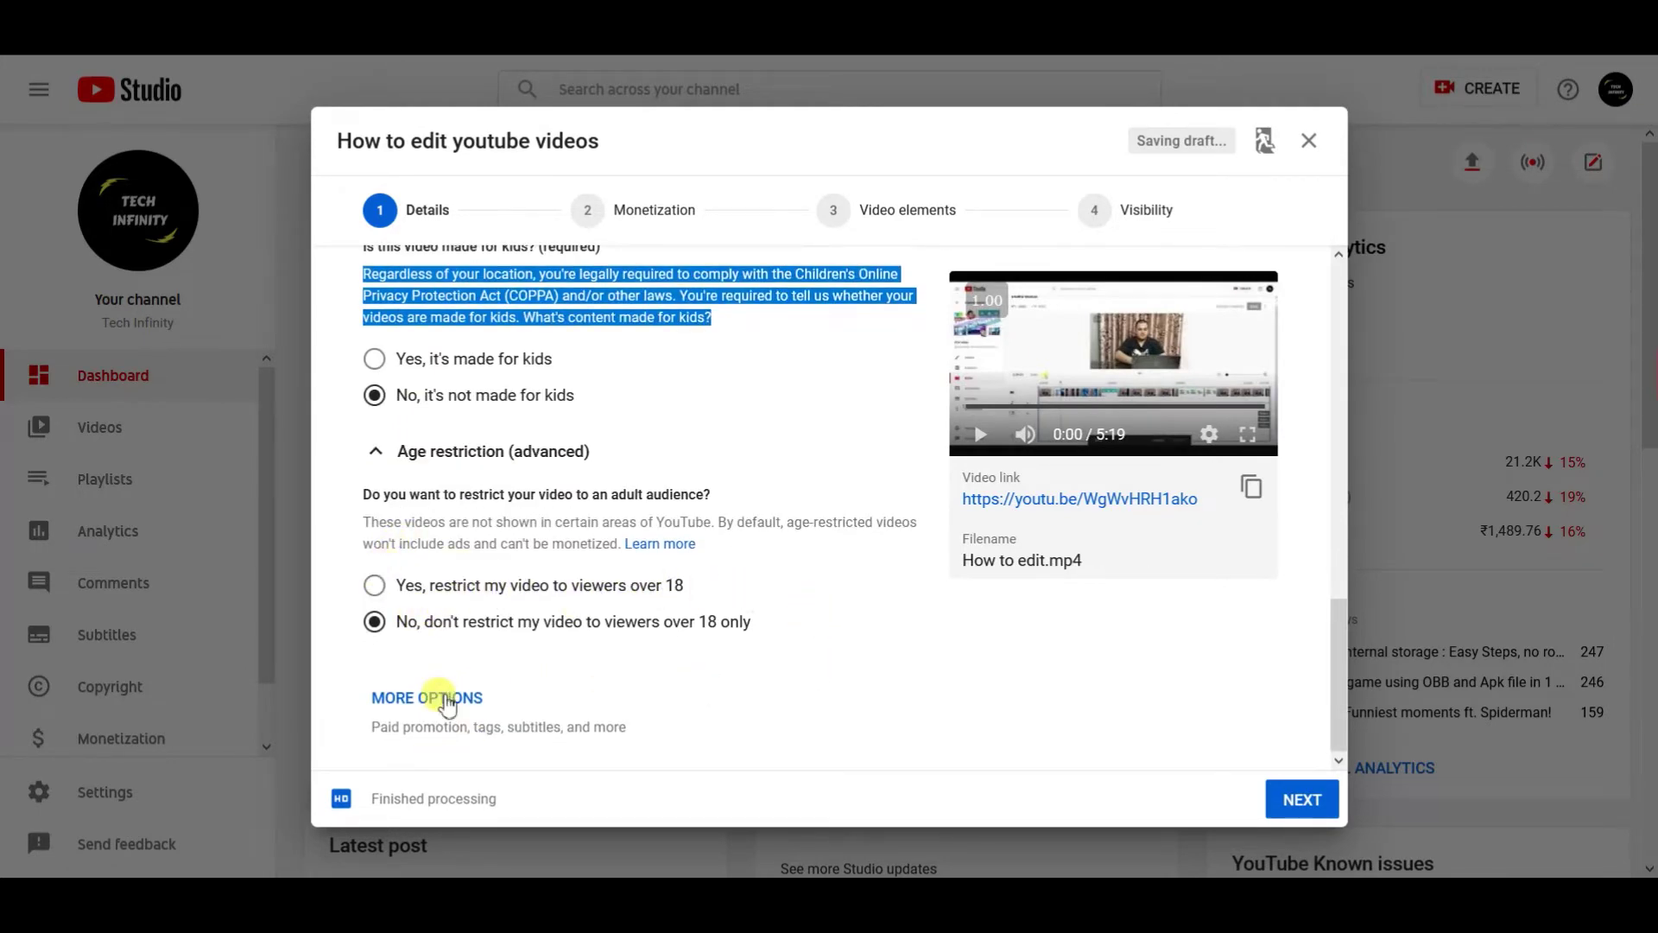
# - Show the additional video options and clear all existing tags
pyautogui.click(444, 700)
pyautogui.scroll(-3, 446, 695)
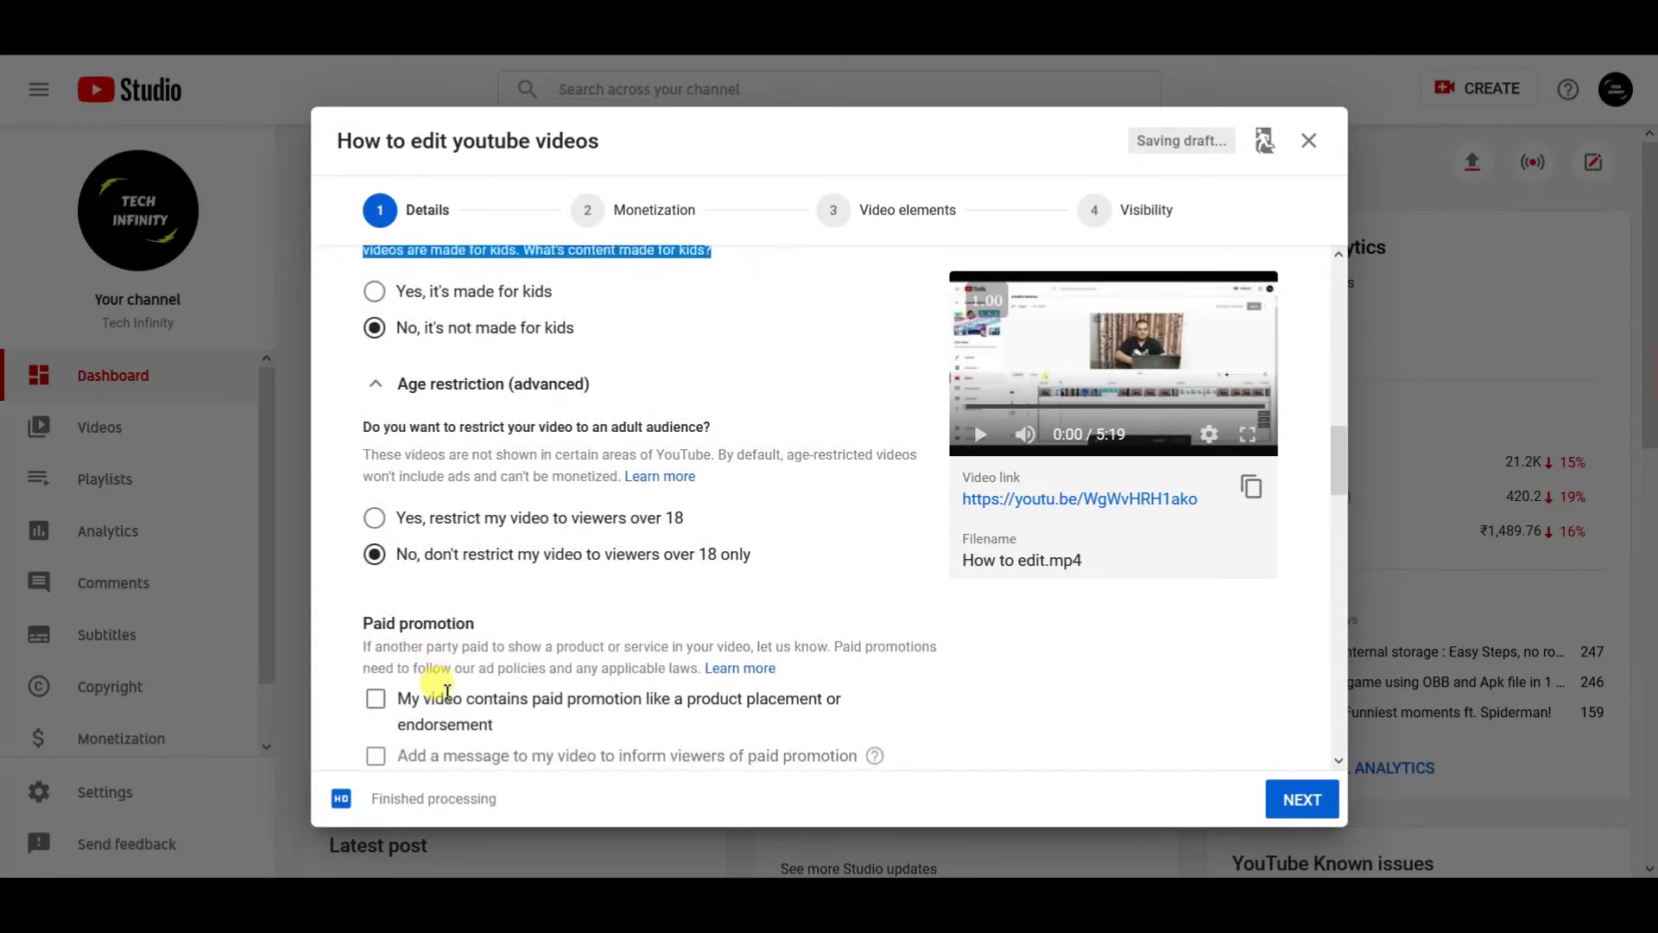
pyautogui.scroll(-2, 557, 682)
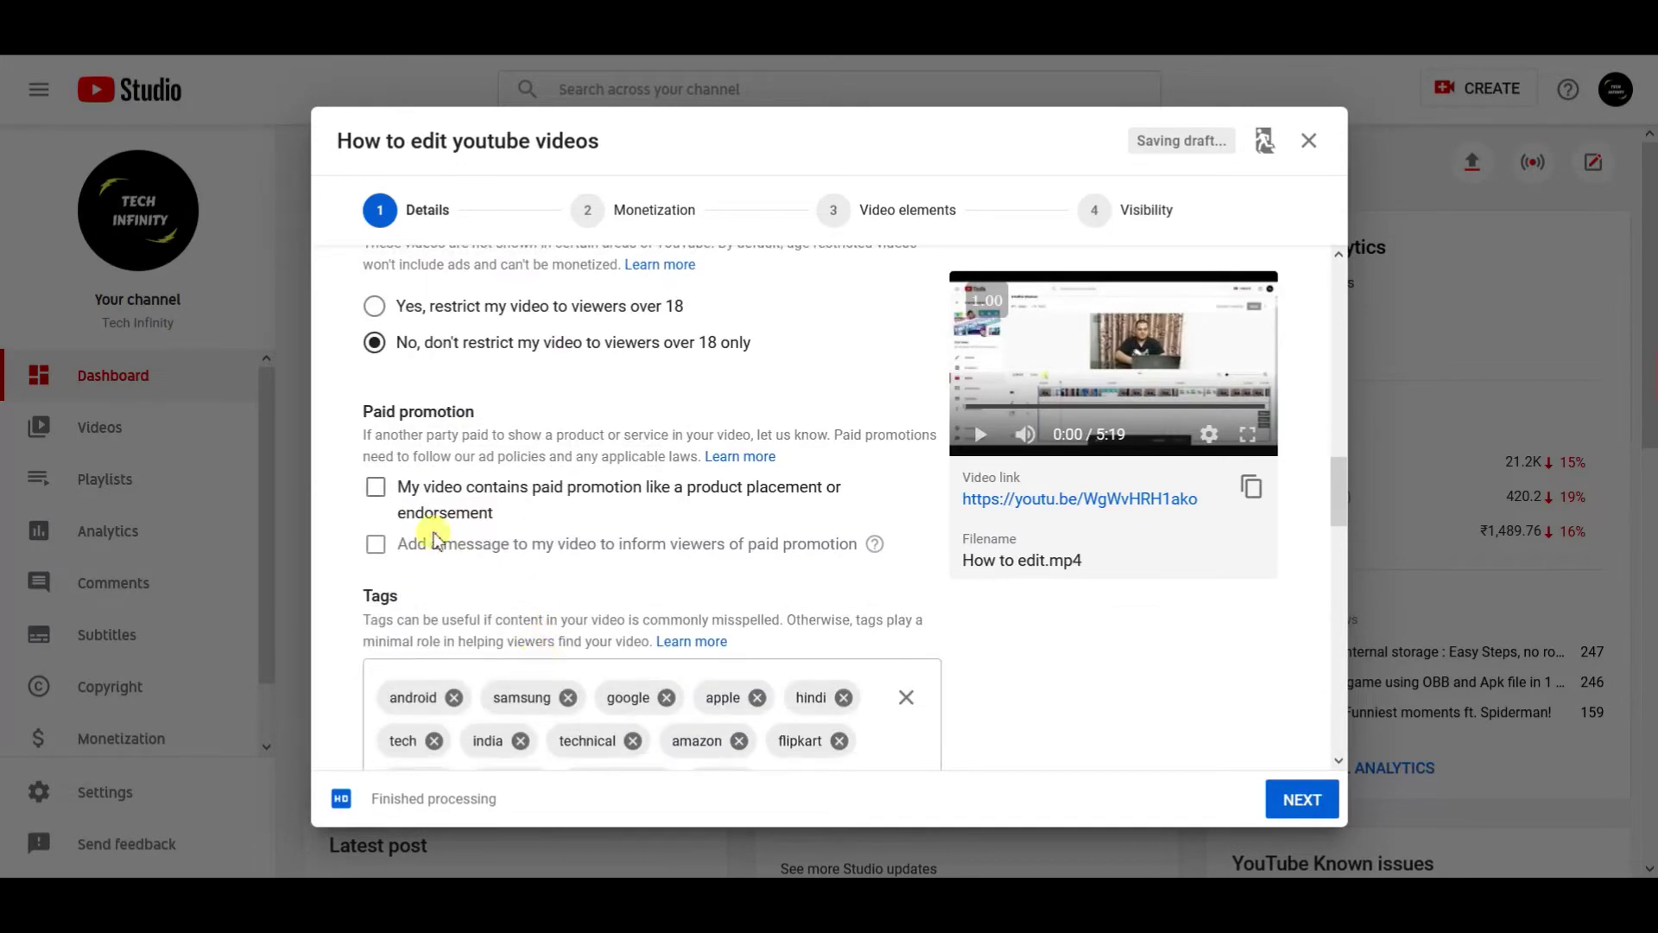
pyautogui.click(909, 698)
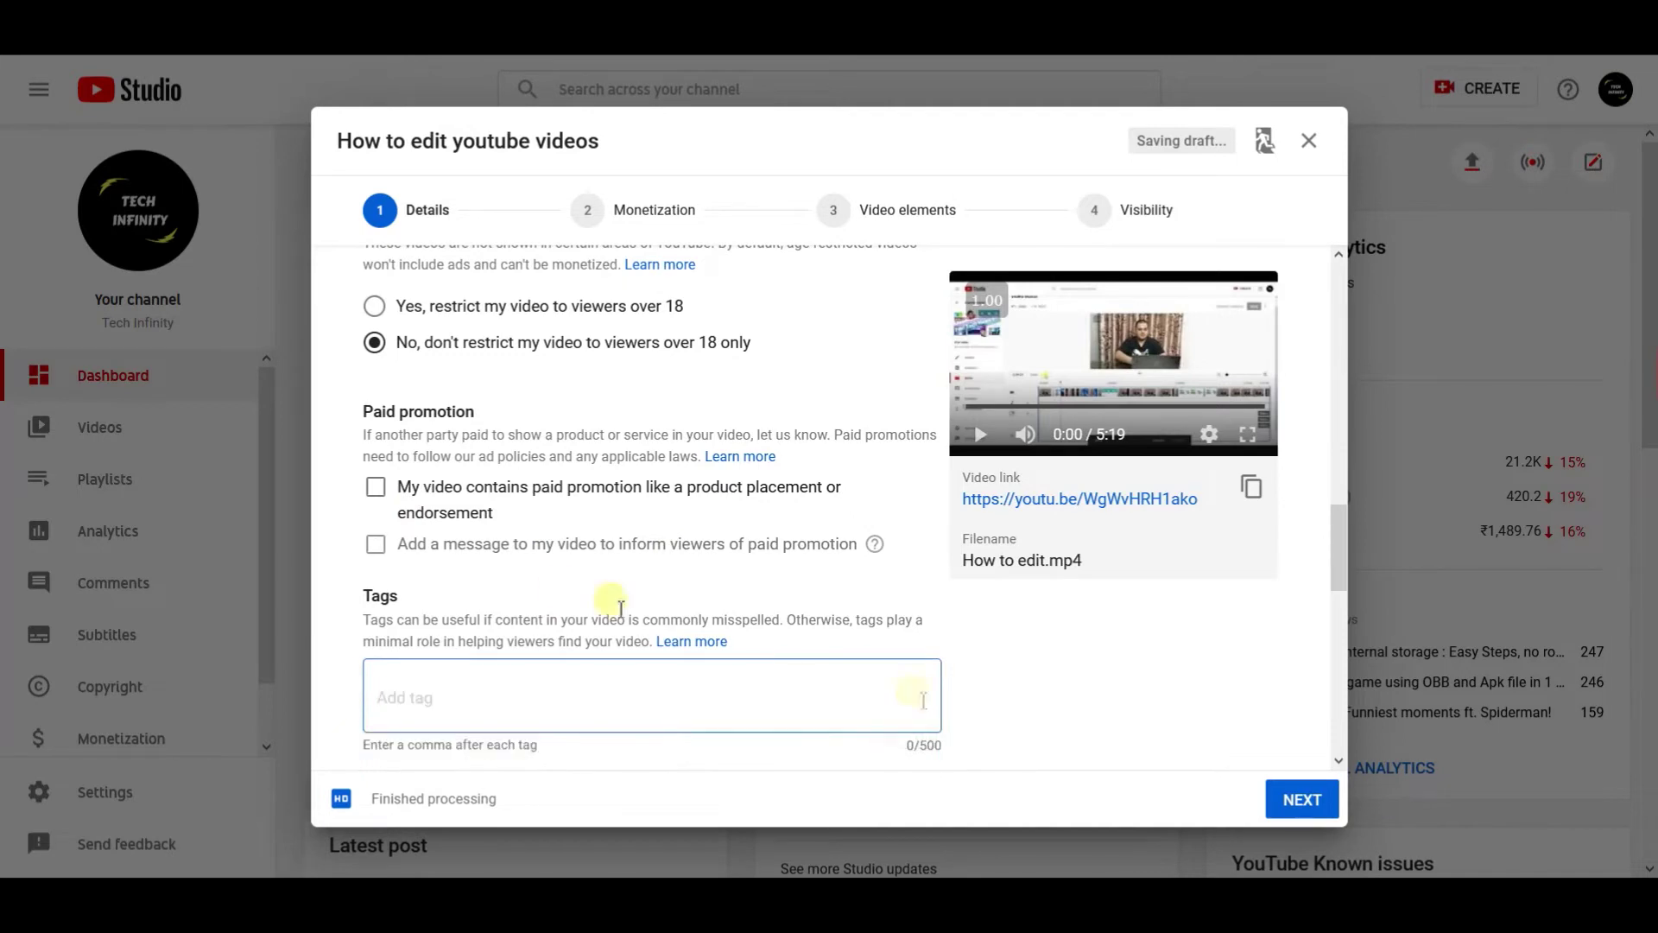
# - Add the tags "youtube" and "edit" to the video
pyautogui.scroll(-2, 556, 584)
pyautogui.click(435, 544)
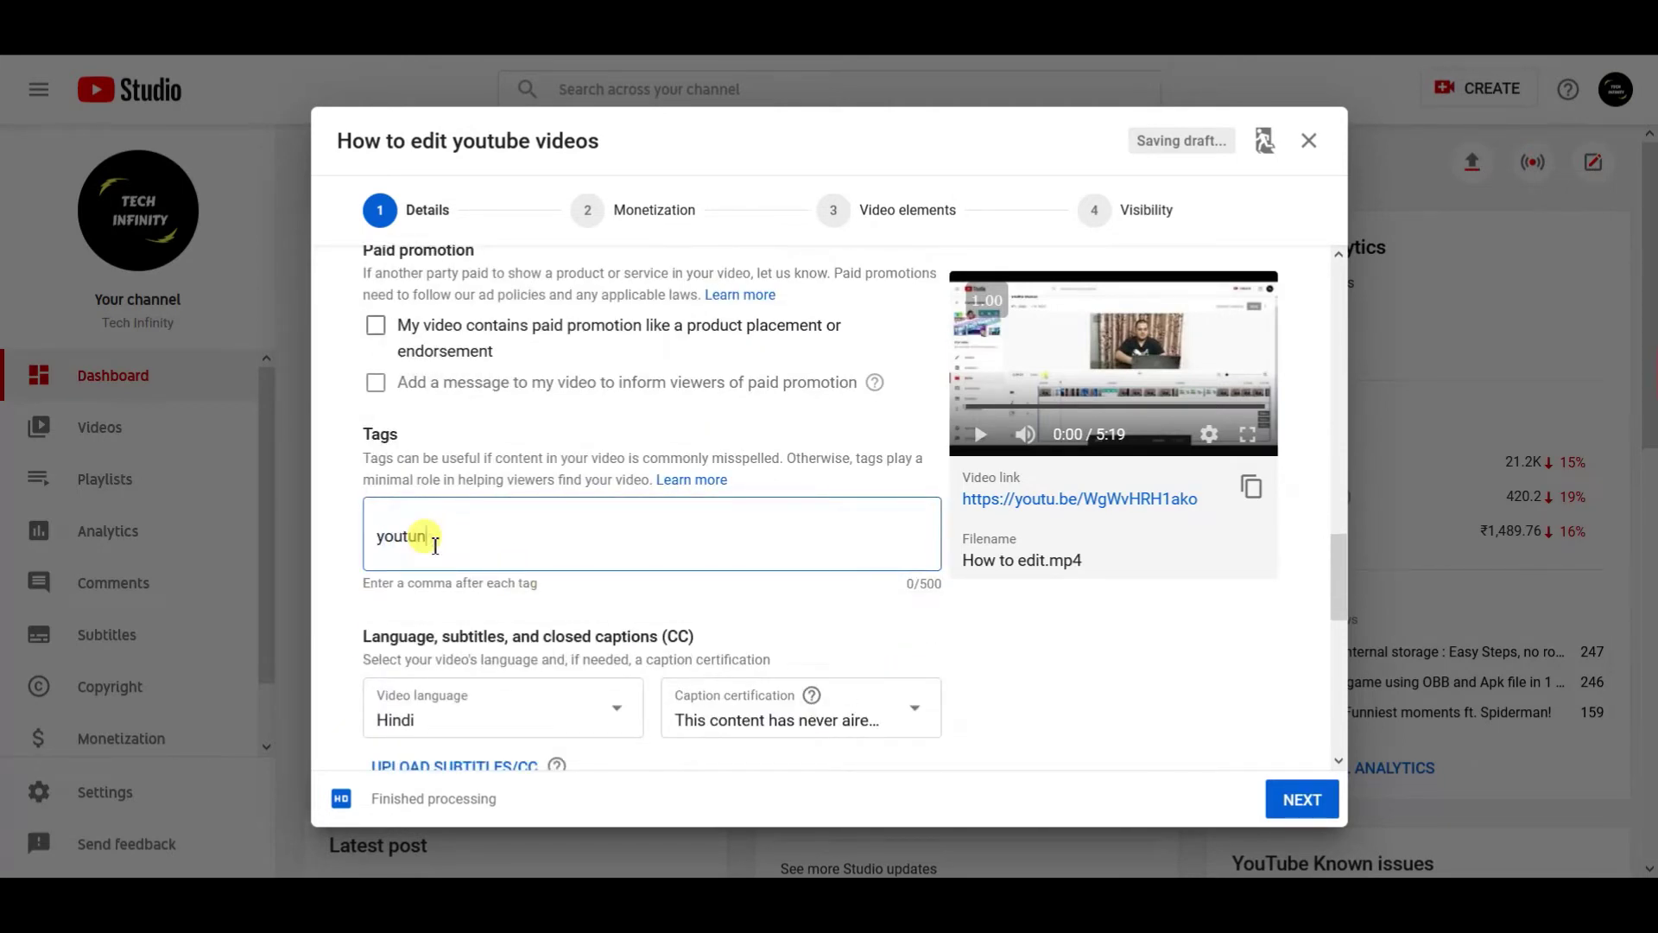
pyautogui.write('youtube')
pyautogui.press('Return')
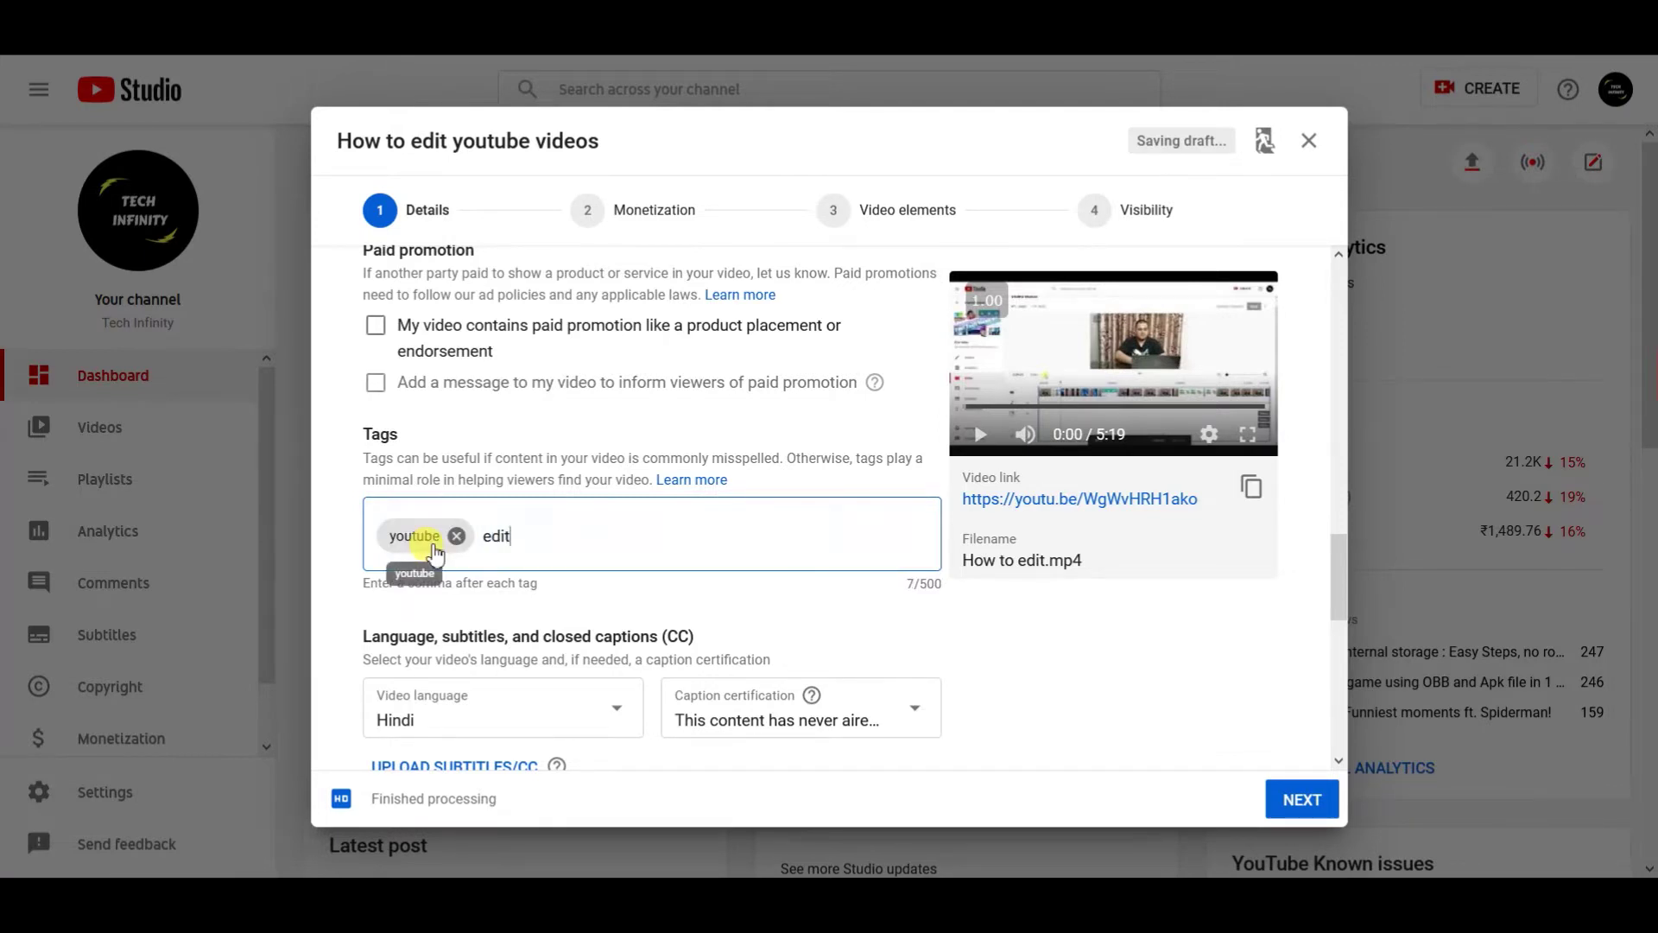
pyautogui.press('Return')
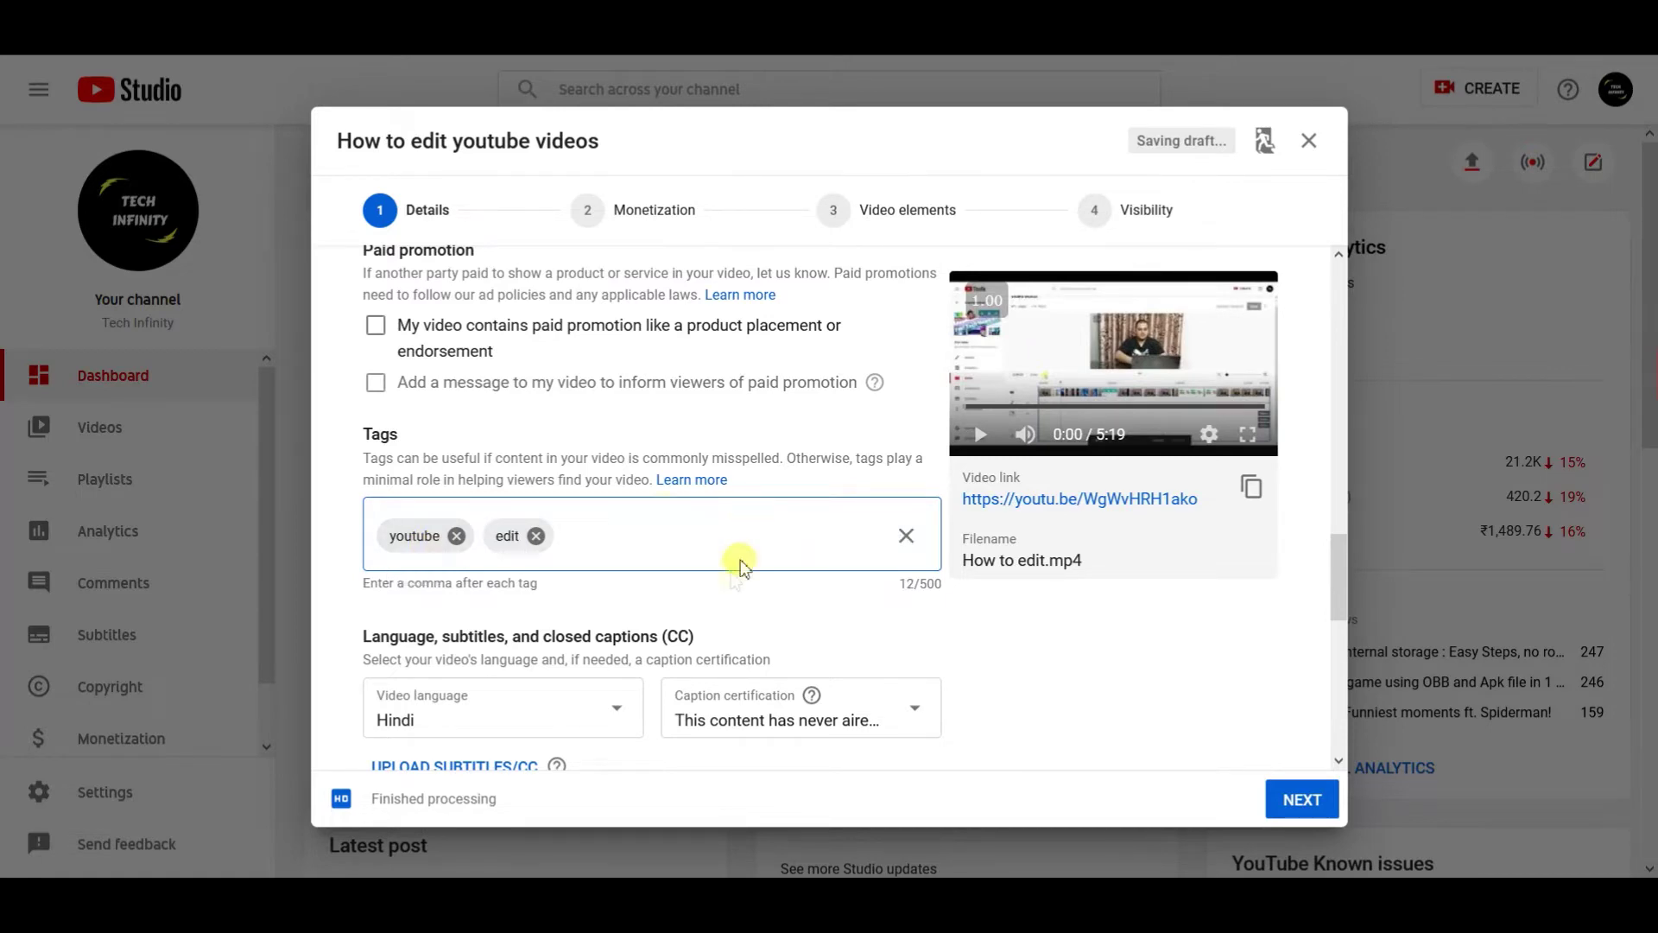
# - Change the video's category to Education
pyautogui.scroll(-1, 729, 570)
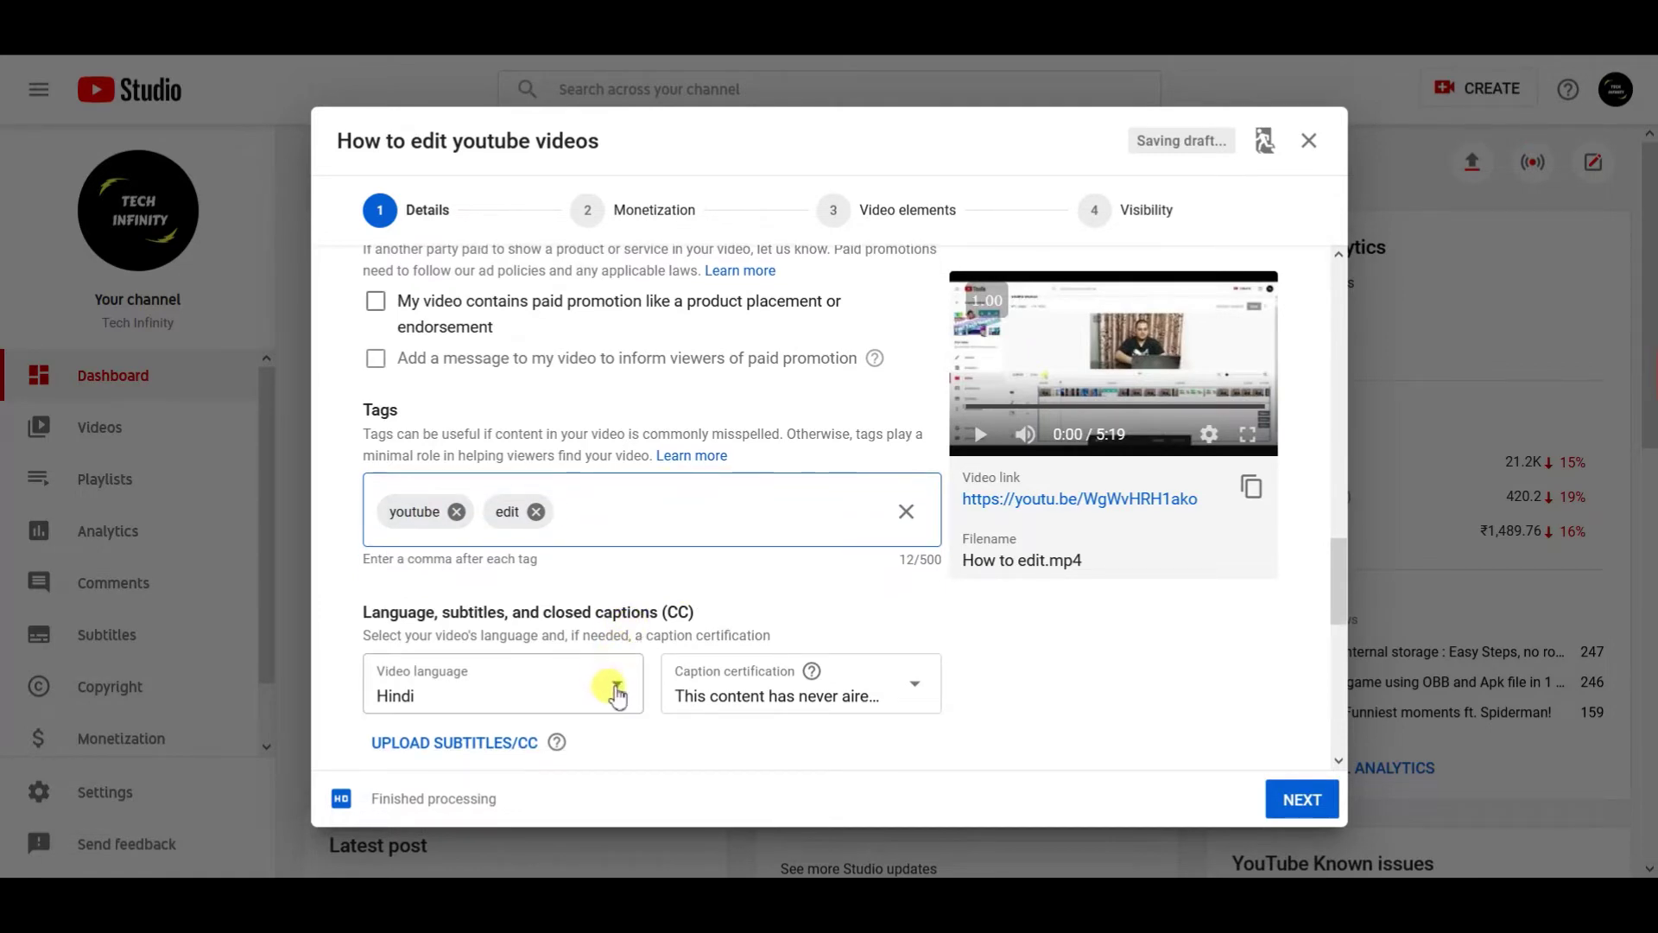
pyautogui.scroll(-3, 647, 685)
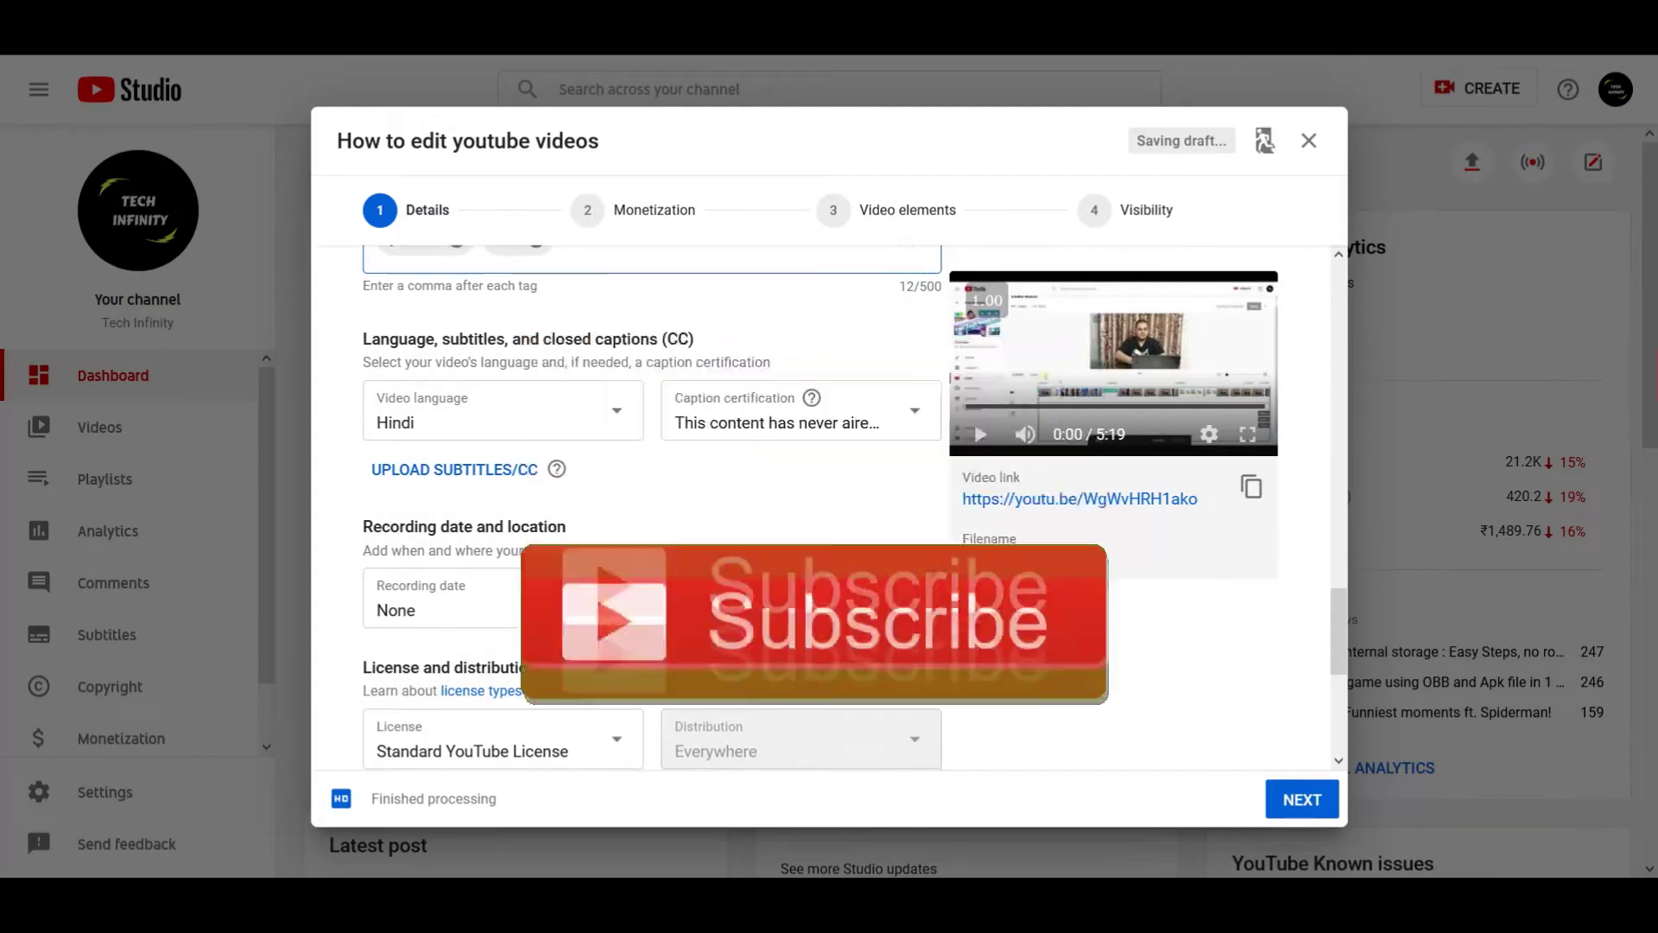
pyautogui.scroll(-2, 754, 625)
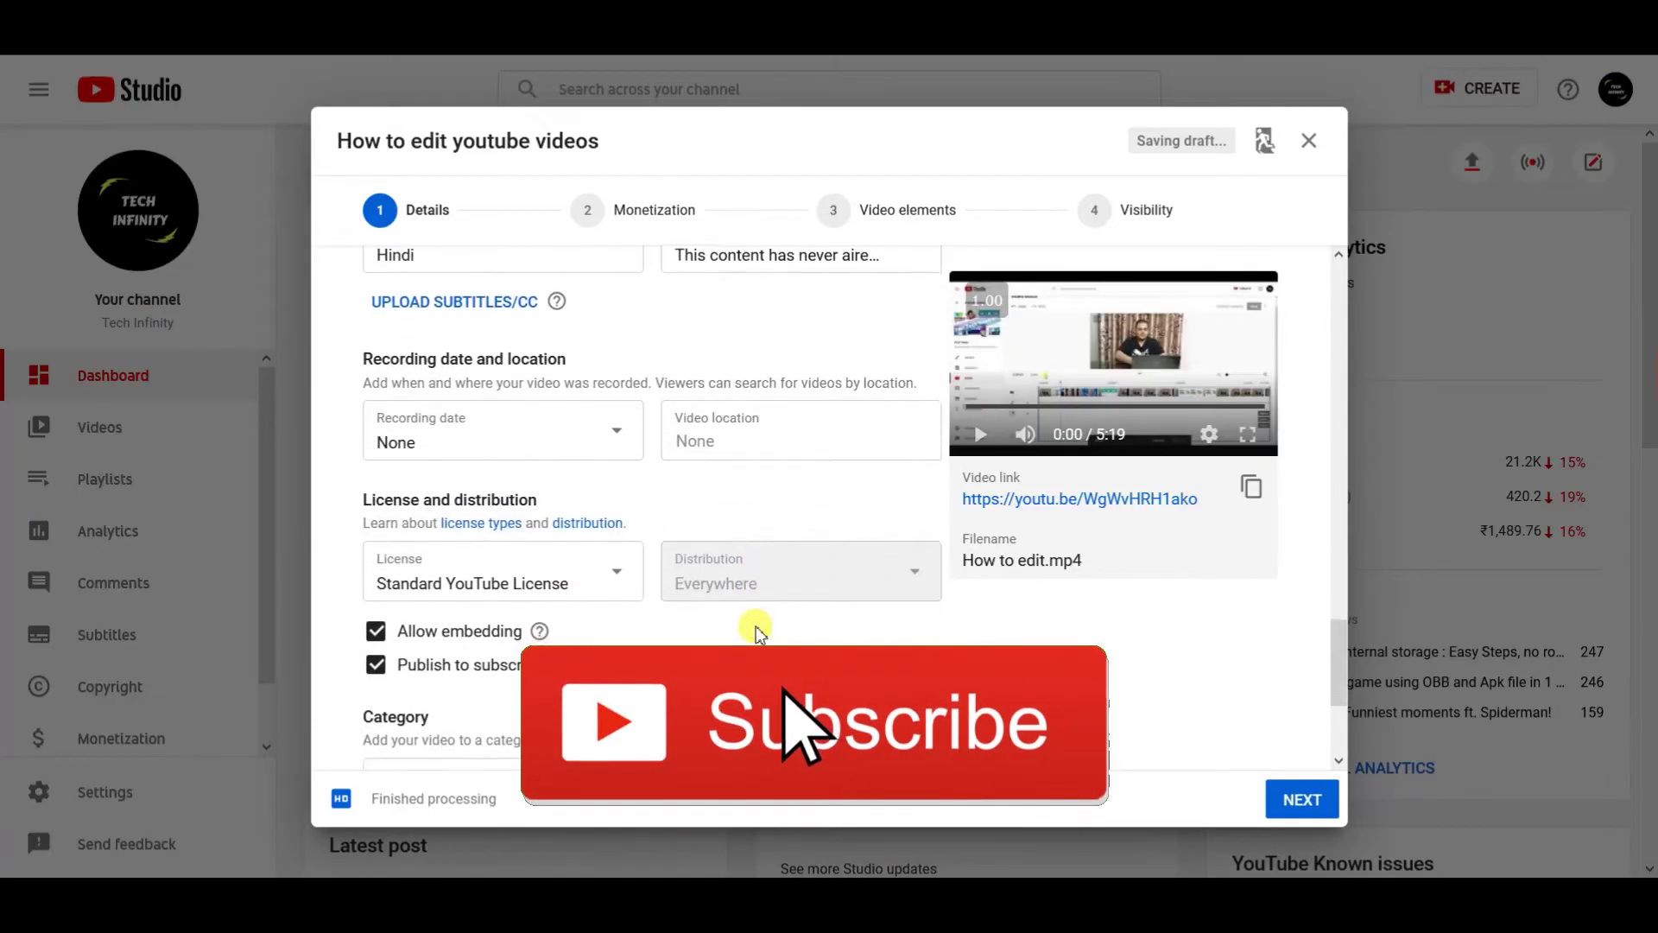
pyautogui.scroll(-3, 755, 625)
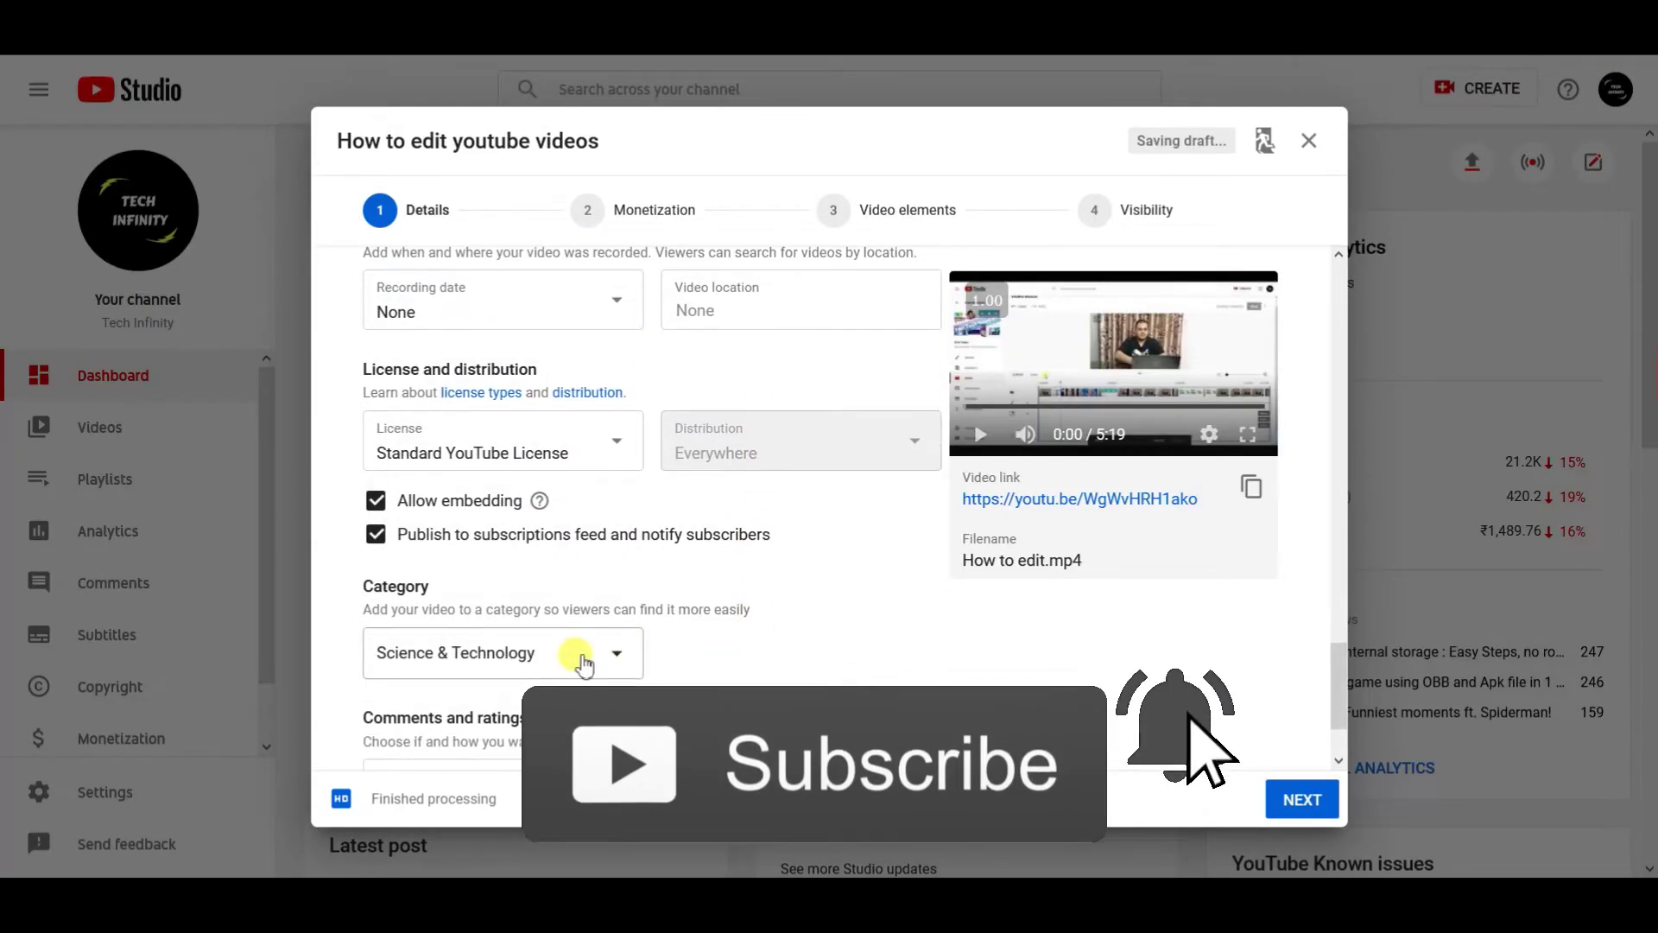
pyautogui.click(575, 654)
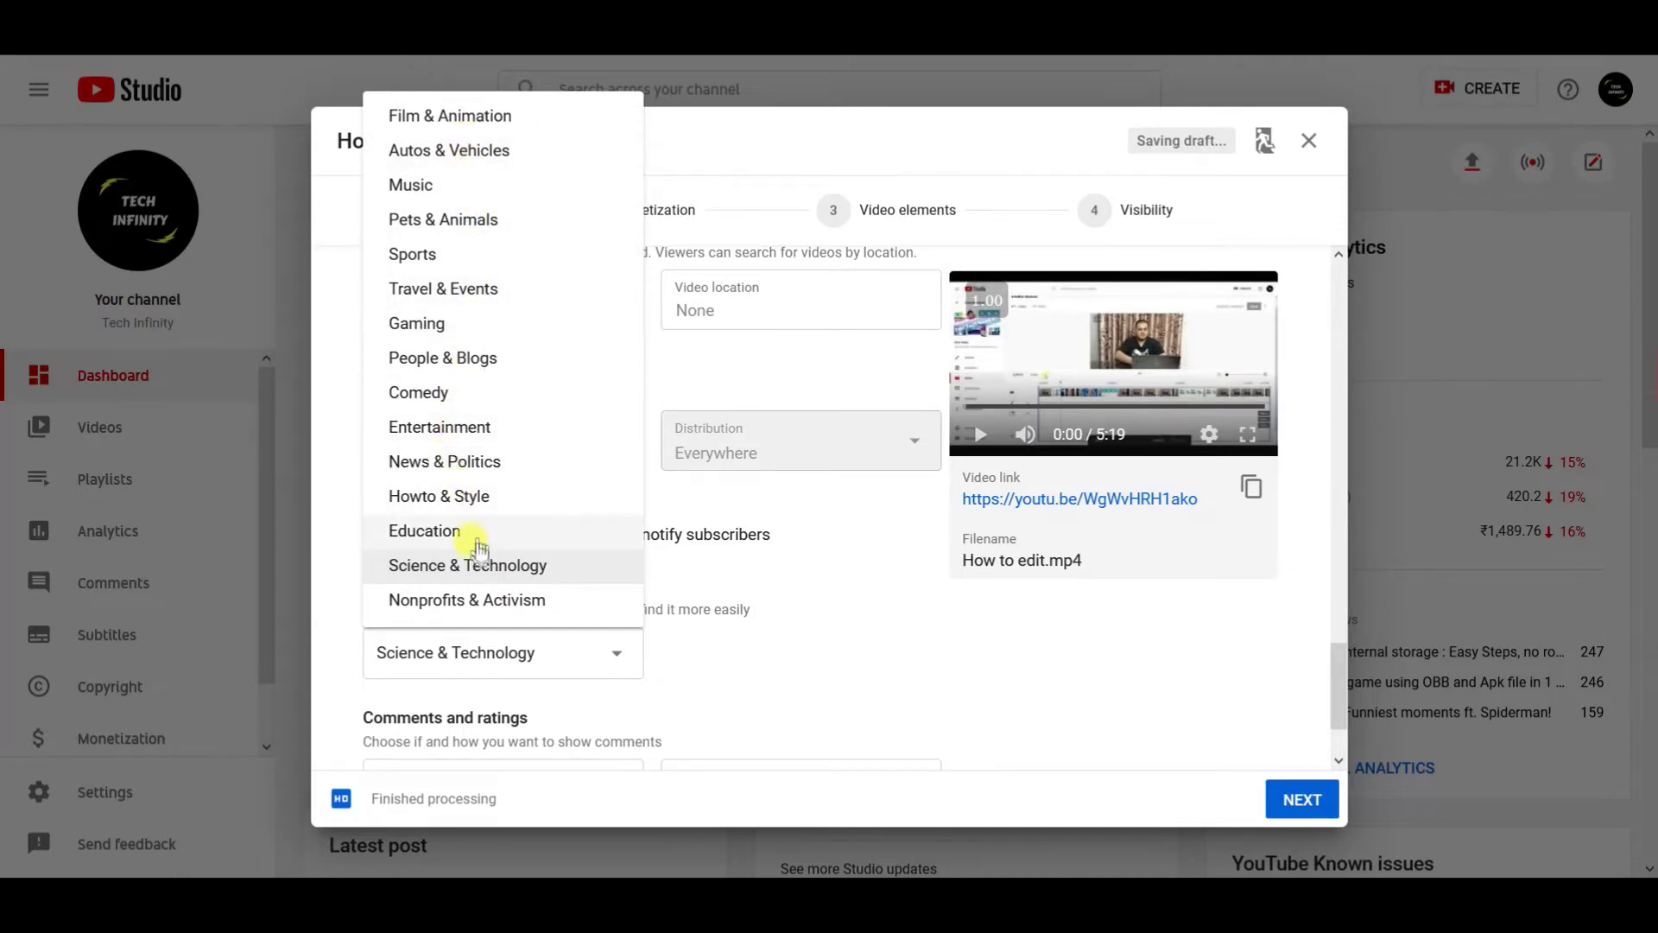
pyautogui.click(478, 540)
pyautogui.scroll(-2, 844, 644)
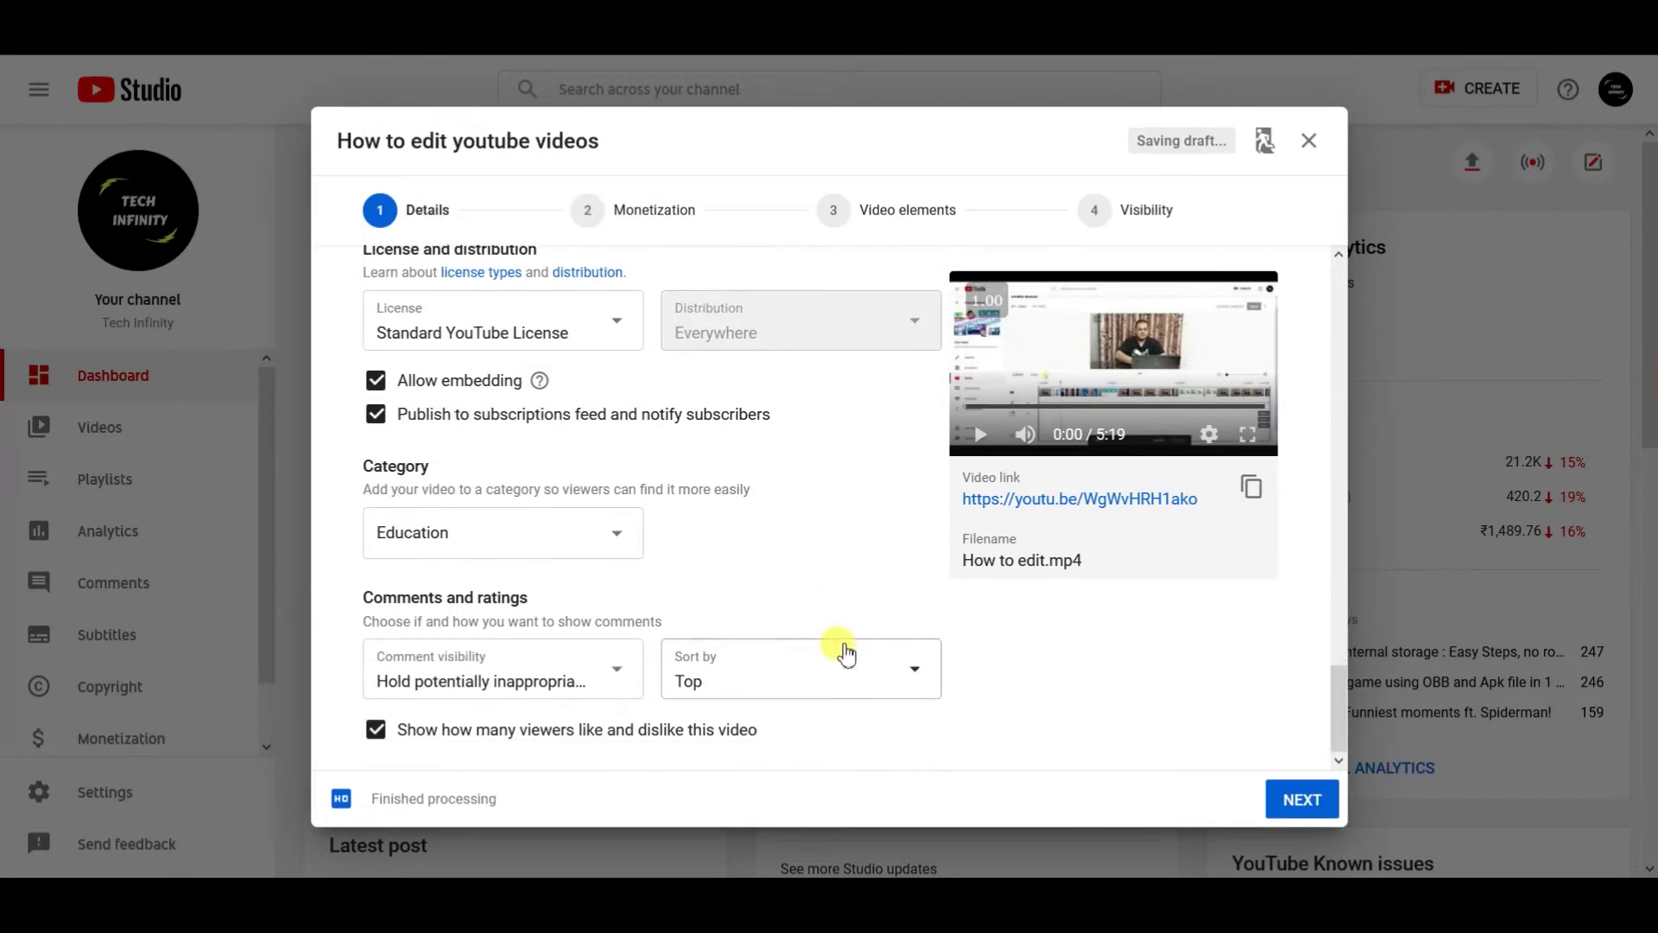
# - Check the comment visibility choices, keep the current setting, and continue to the monetization settings
pyautogui.click(581, 678)
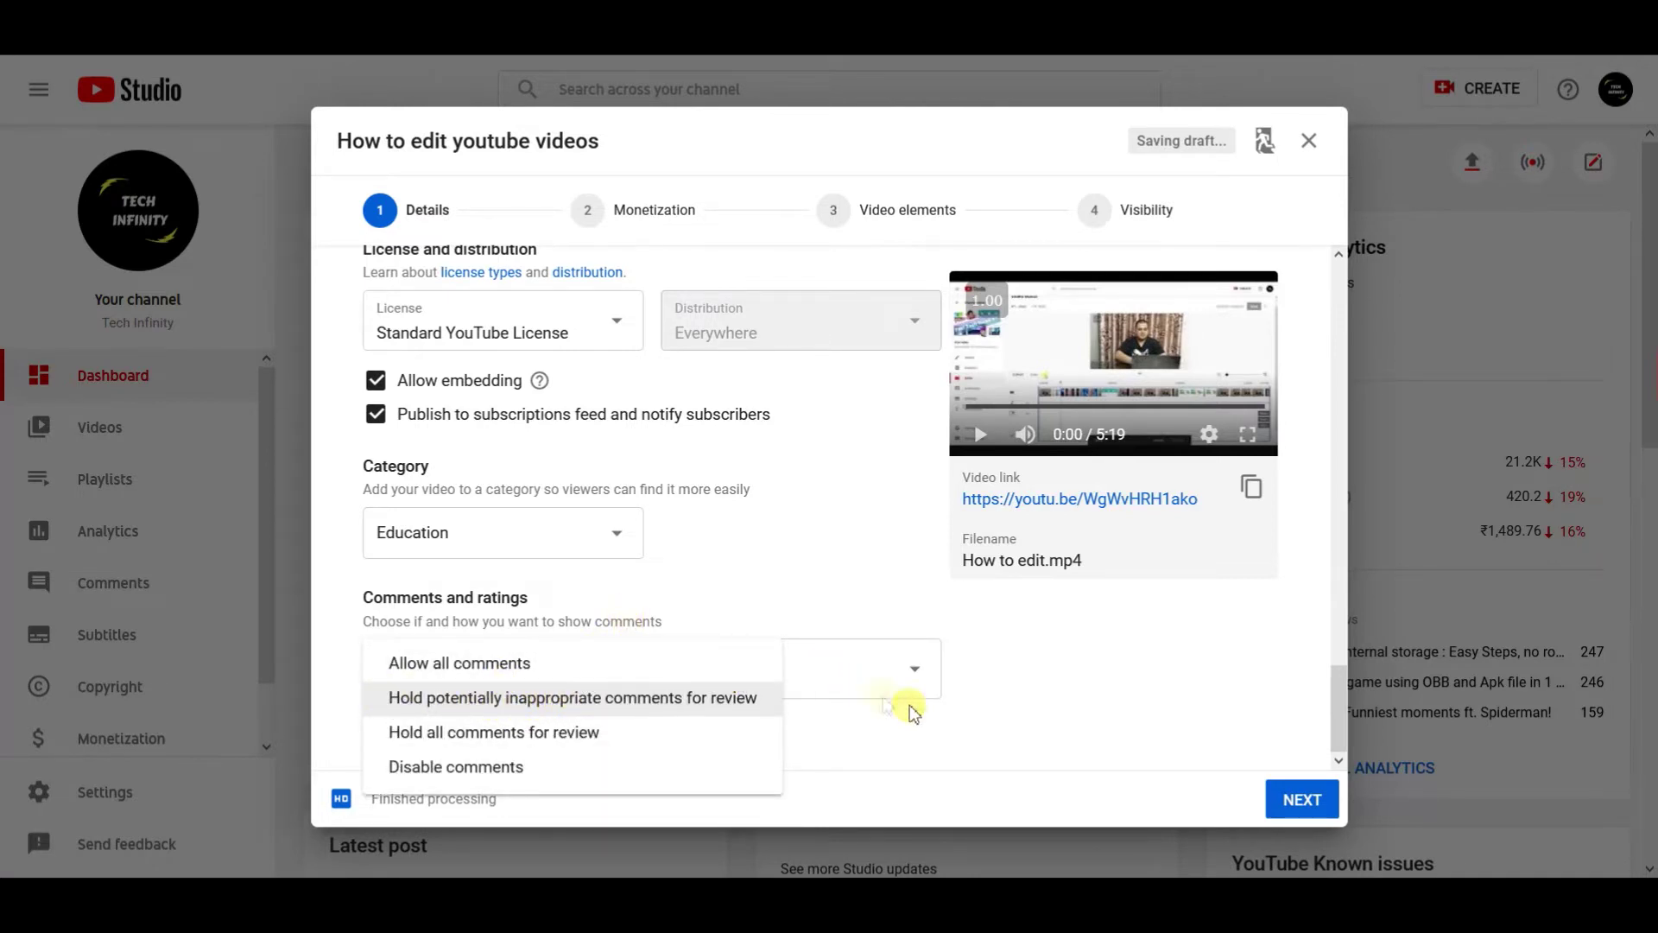
pyautogui.click(954, 728)
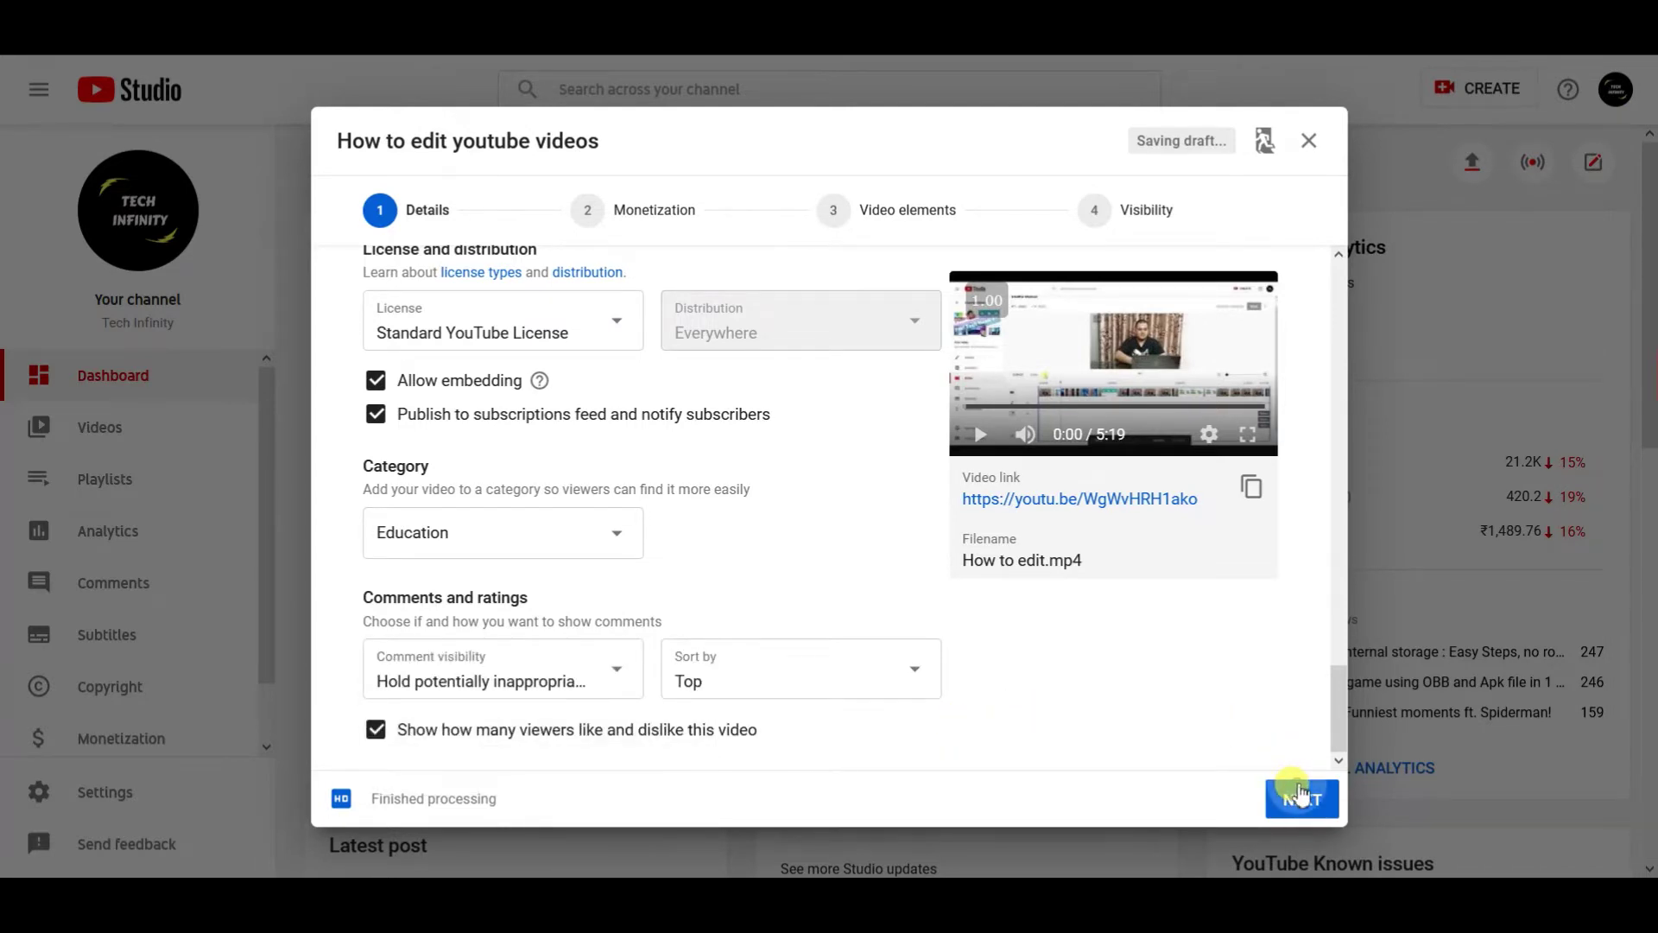
pyautogui.click(1297, 795)
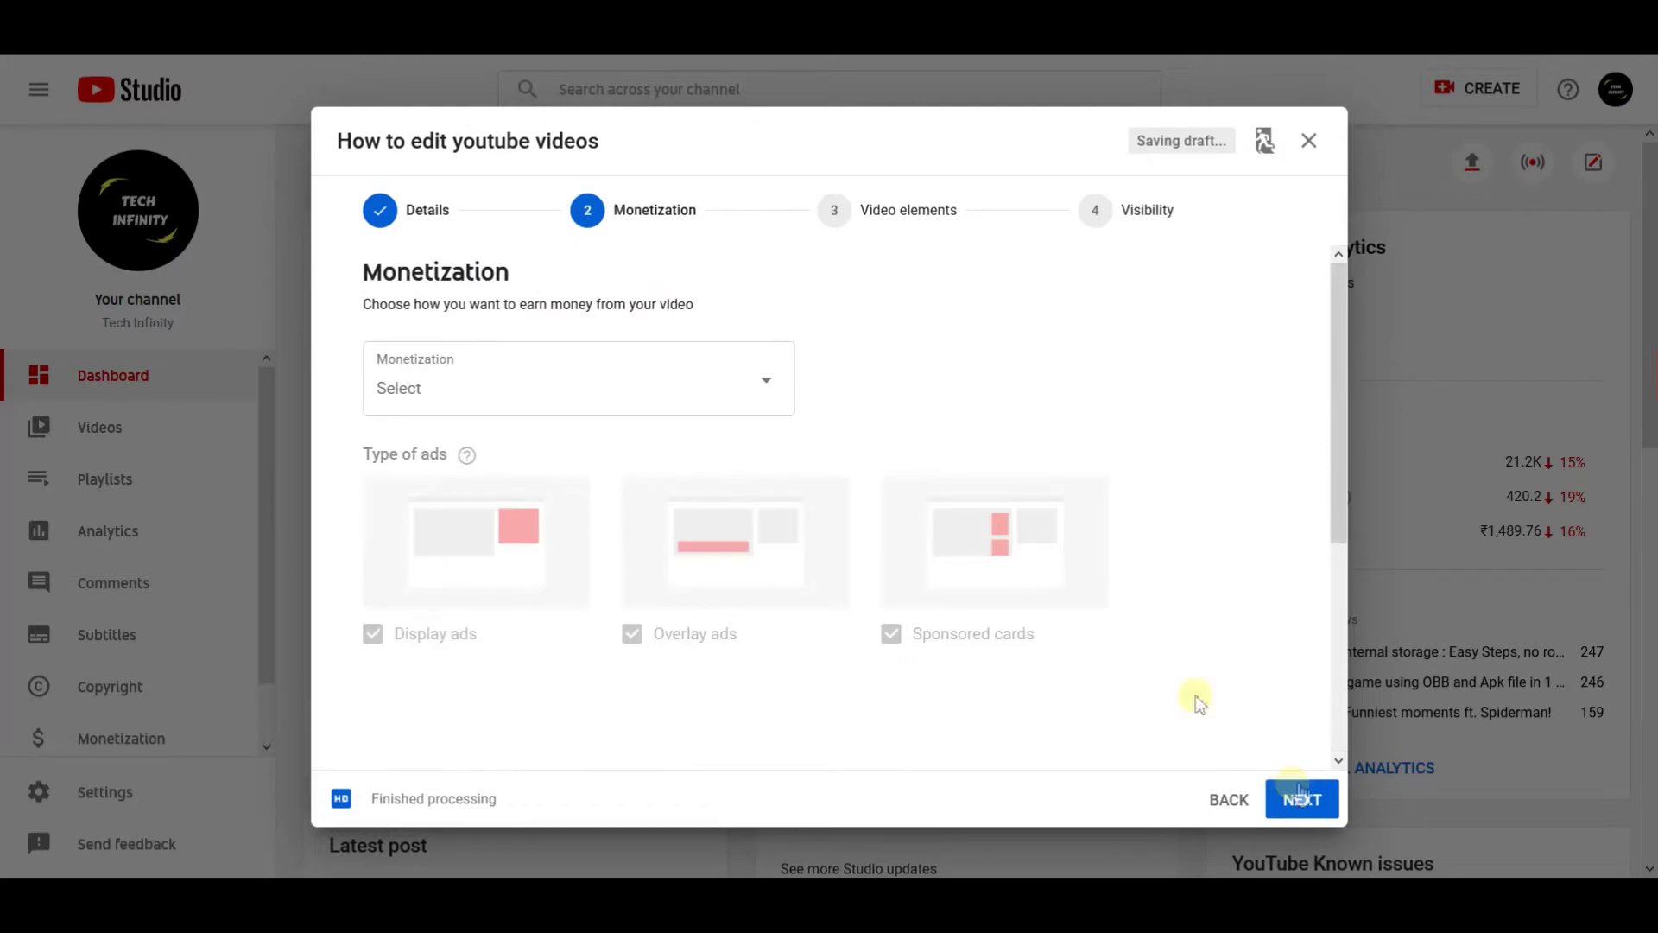
# - Turn monetization on for the video
pyautogui.click(662, 386)
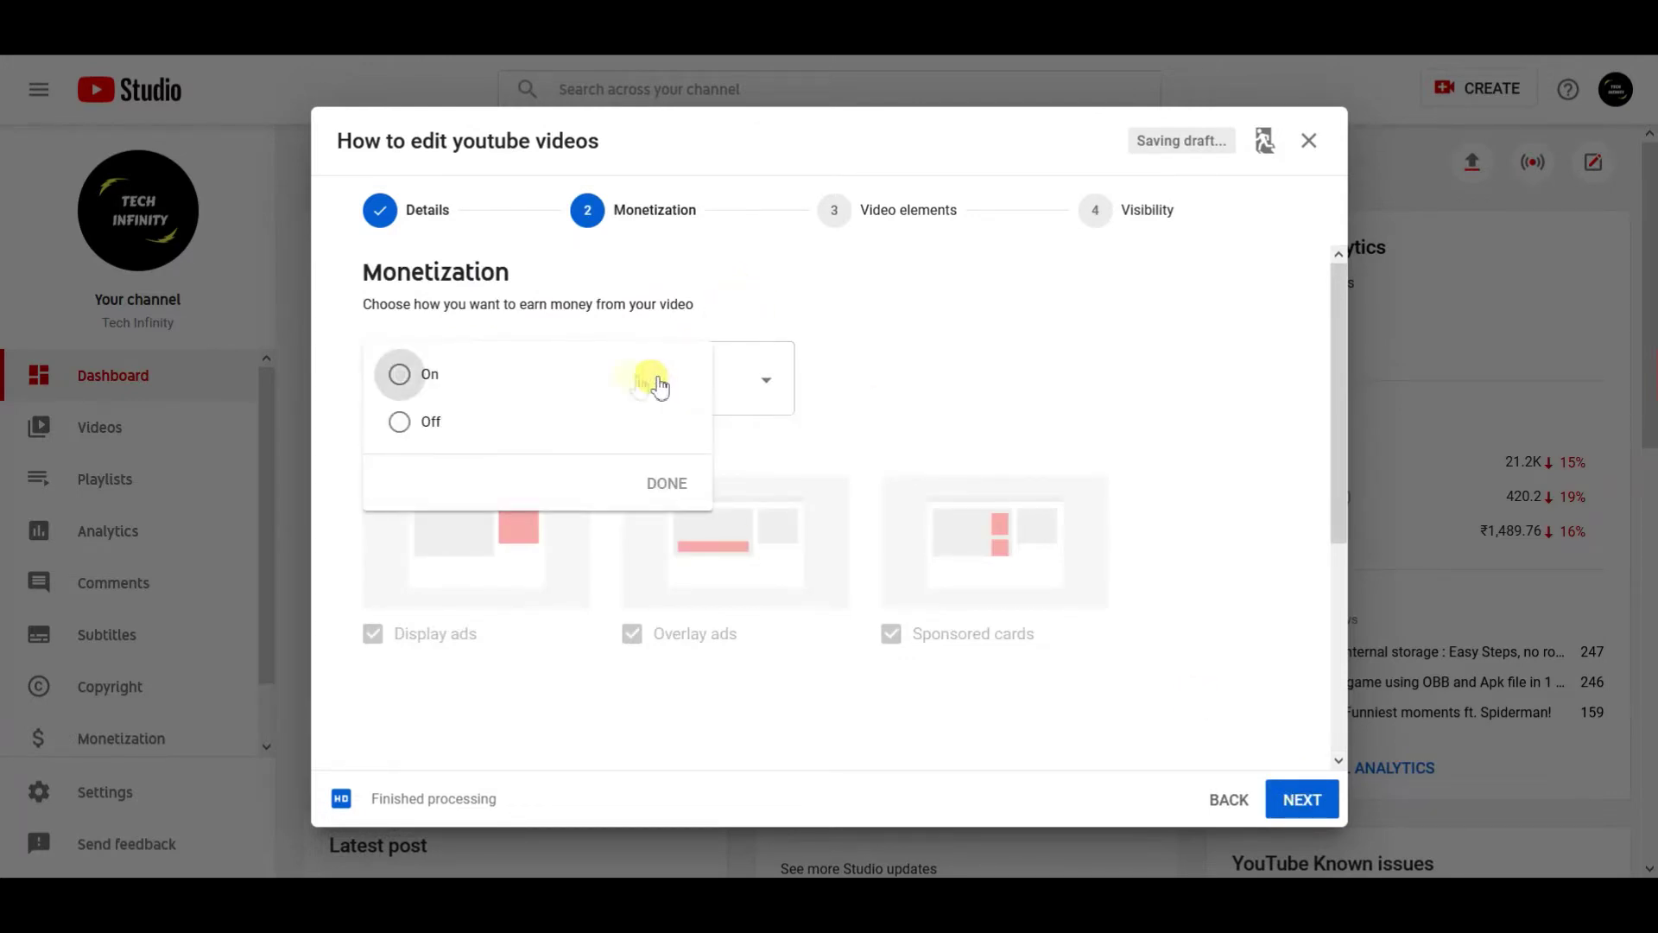
pyautogui.click(429, 377)
pyautogui.click(665, 485)
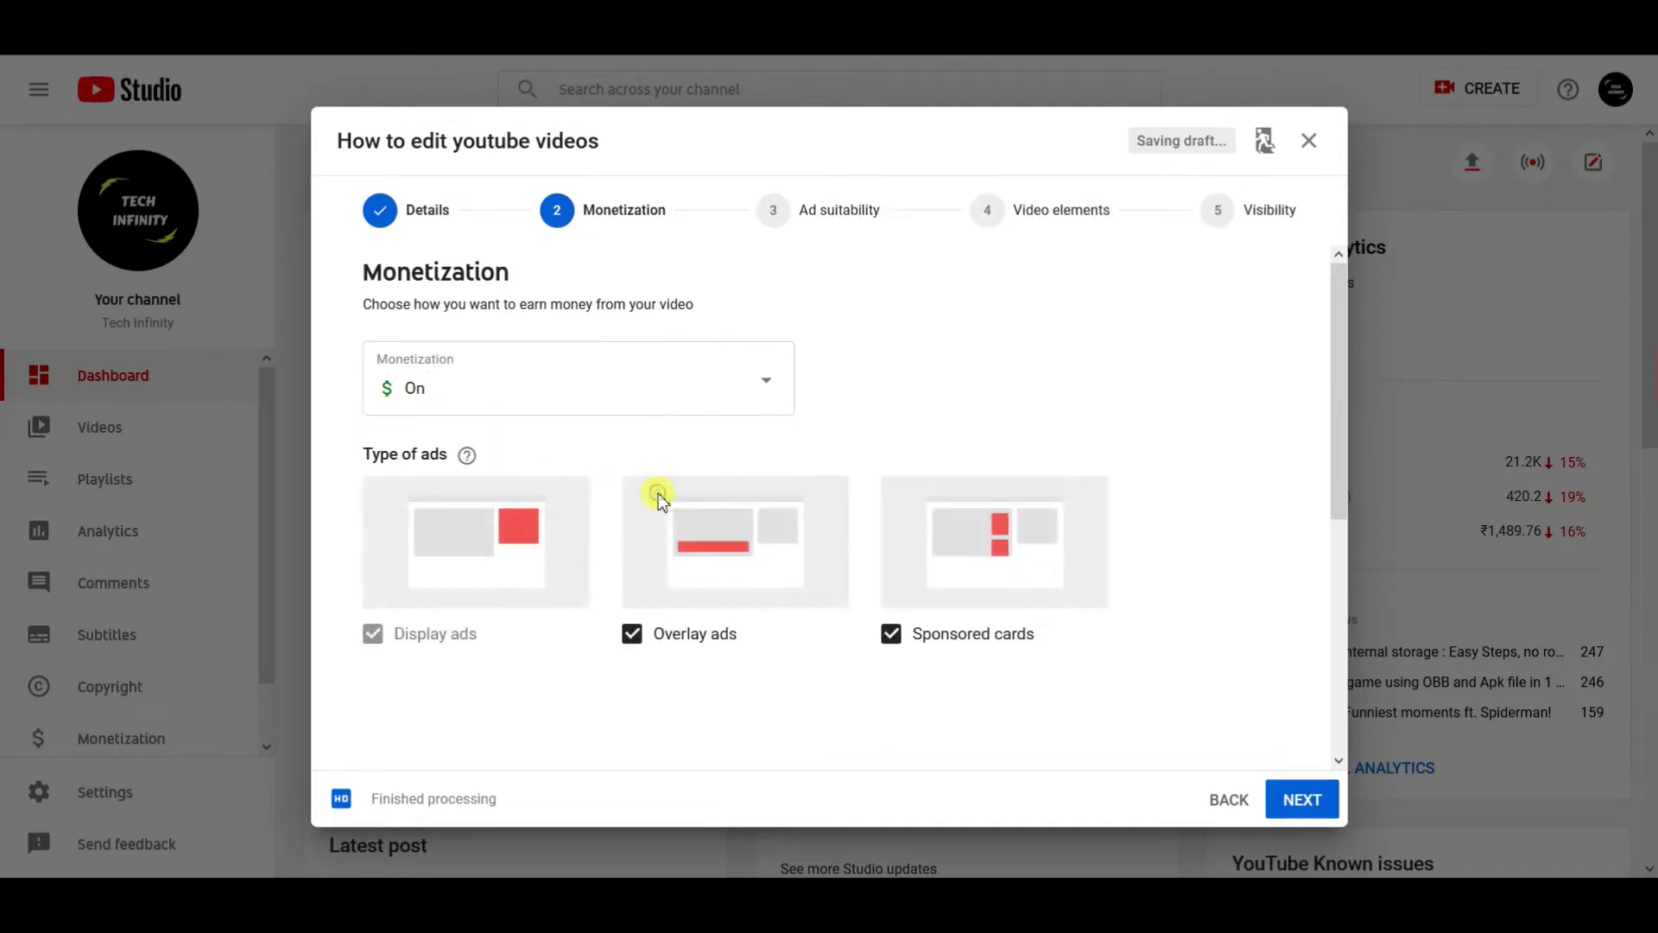
# - Review the available ad types and video ad locations, and look back over the video's details
pyautogui.scroll(-2, 966, 504)
pyautogui.scroll(2, 966, 507)
pyautogui.scroll(-5, 899, 521)
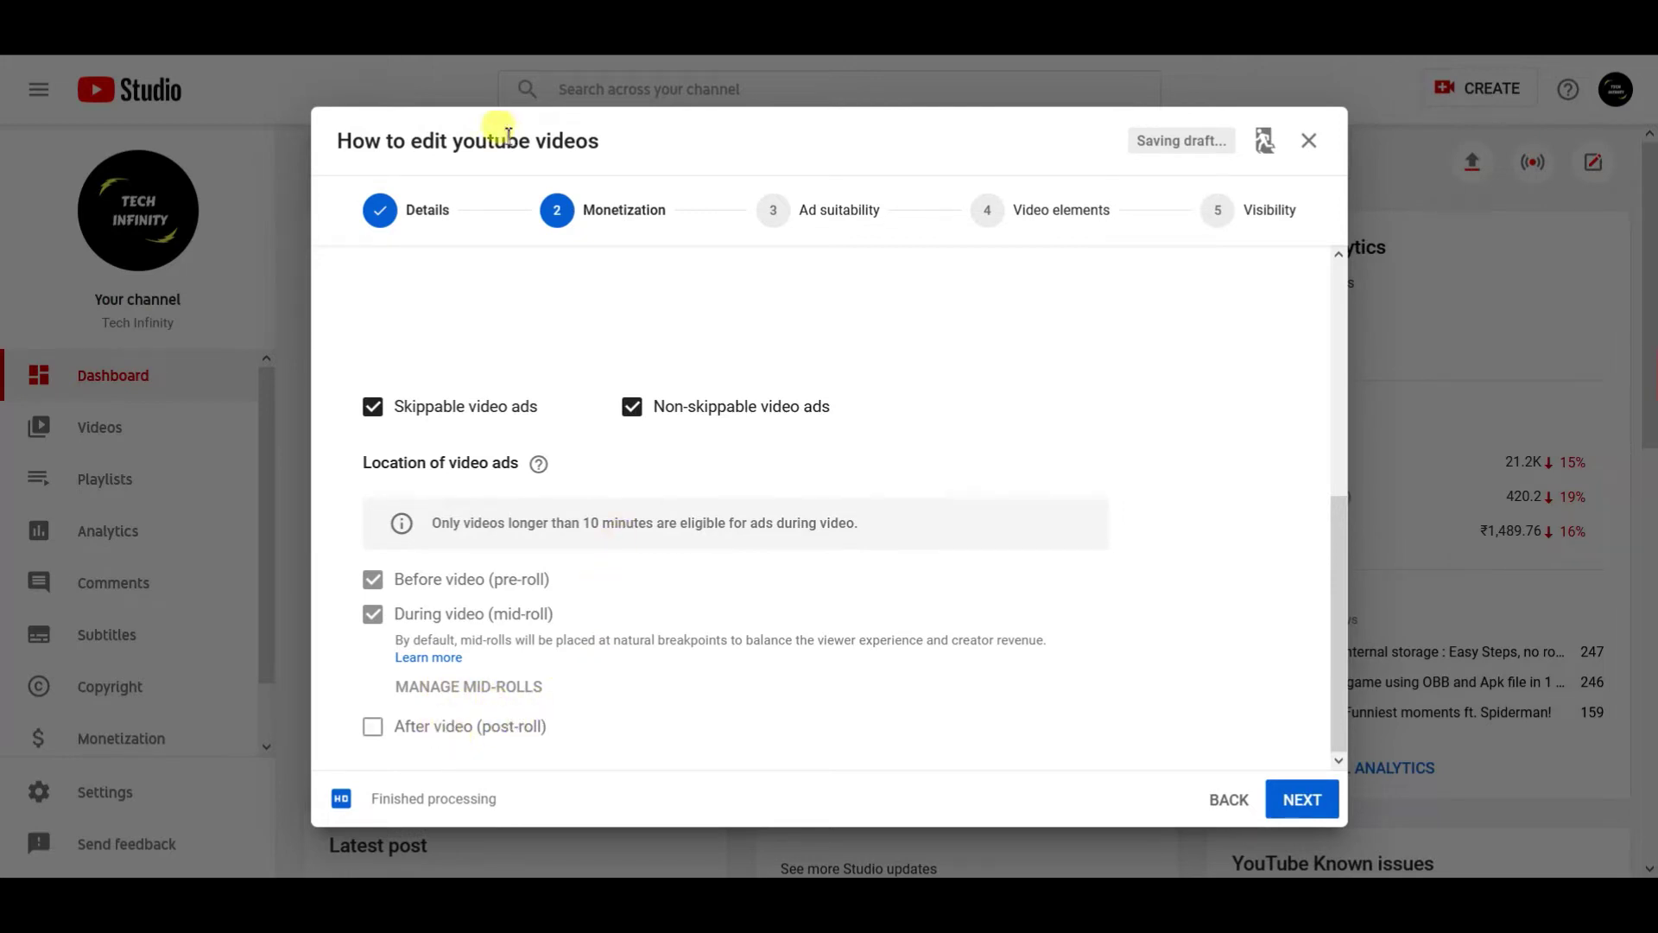
pyautogui.click(426, 211)
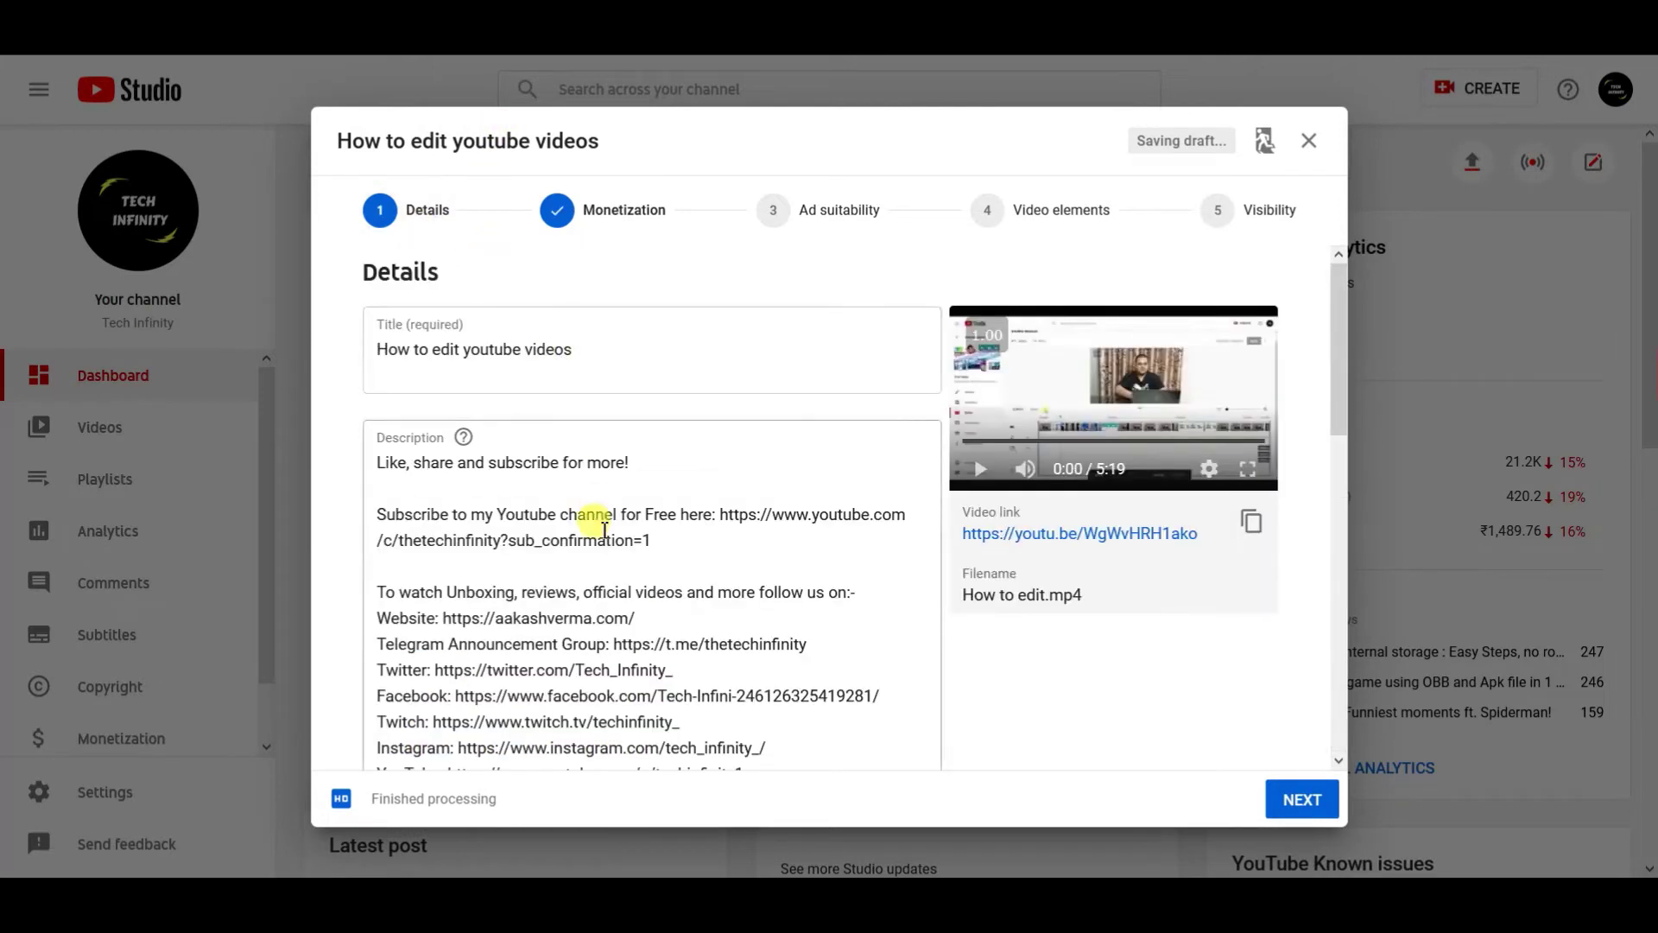
pyautogui.scroll(-5, 600, 535)
pyautogui.scroll(1, 604, 539)
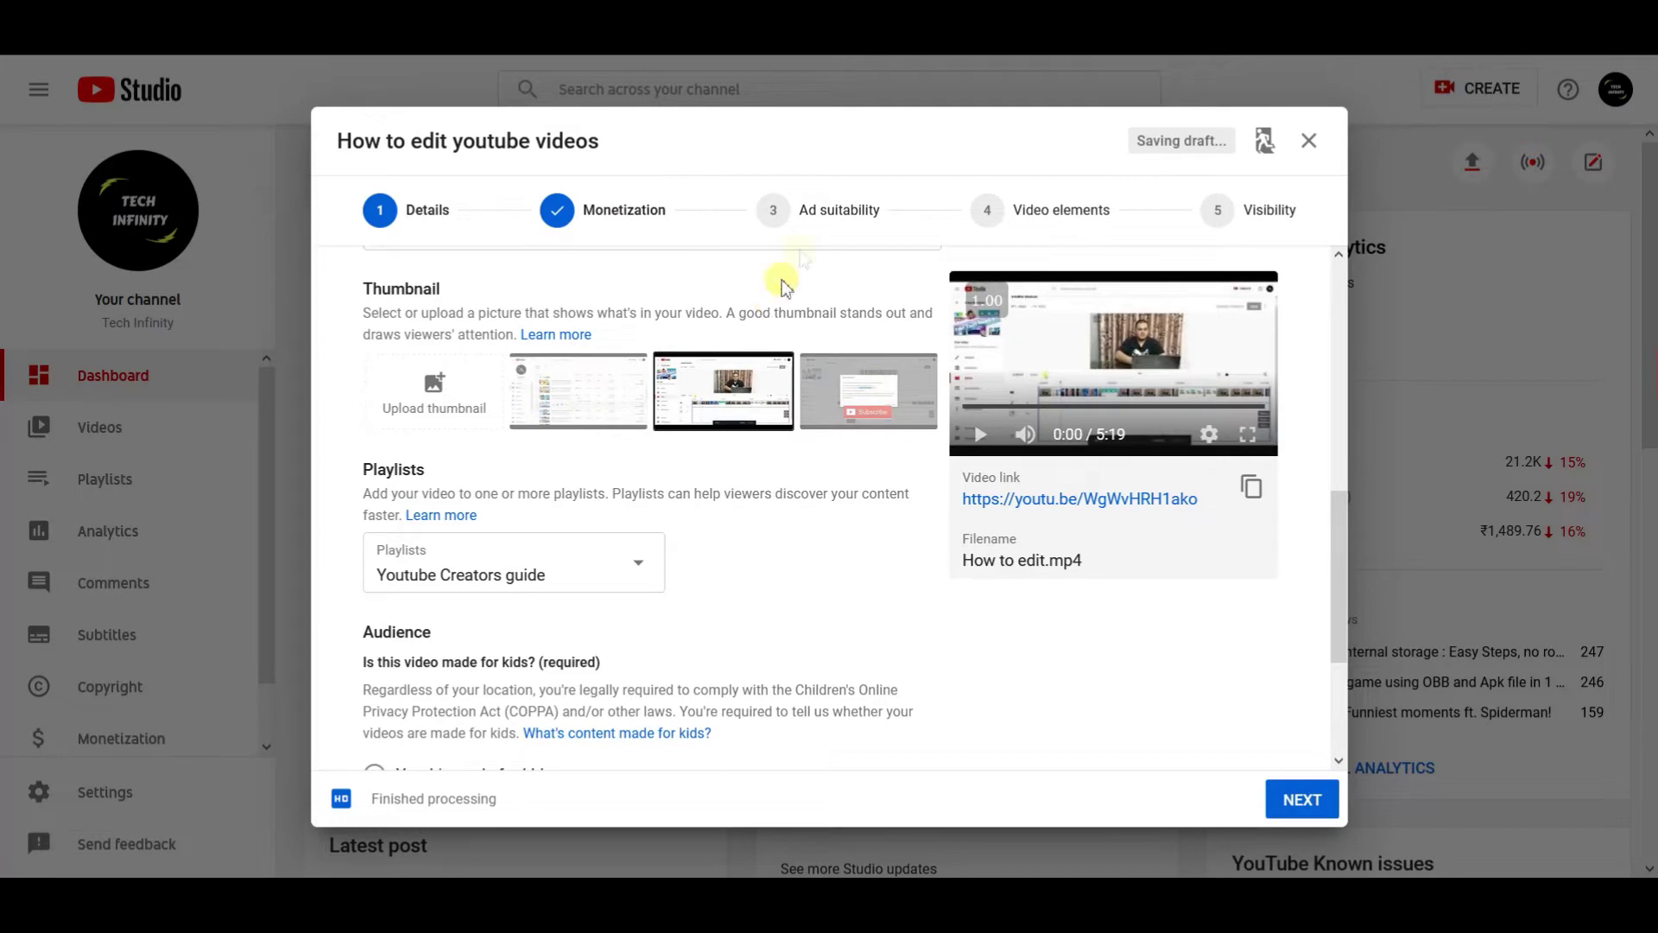
pyautogui.click(792, 216)
pyautogui.scroll(-3, 833, 544)
pyautogui.scroll(3, 835, 546)
pyautogui.click(587, 208)
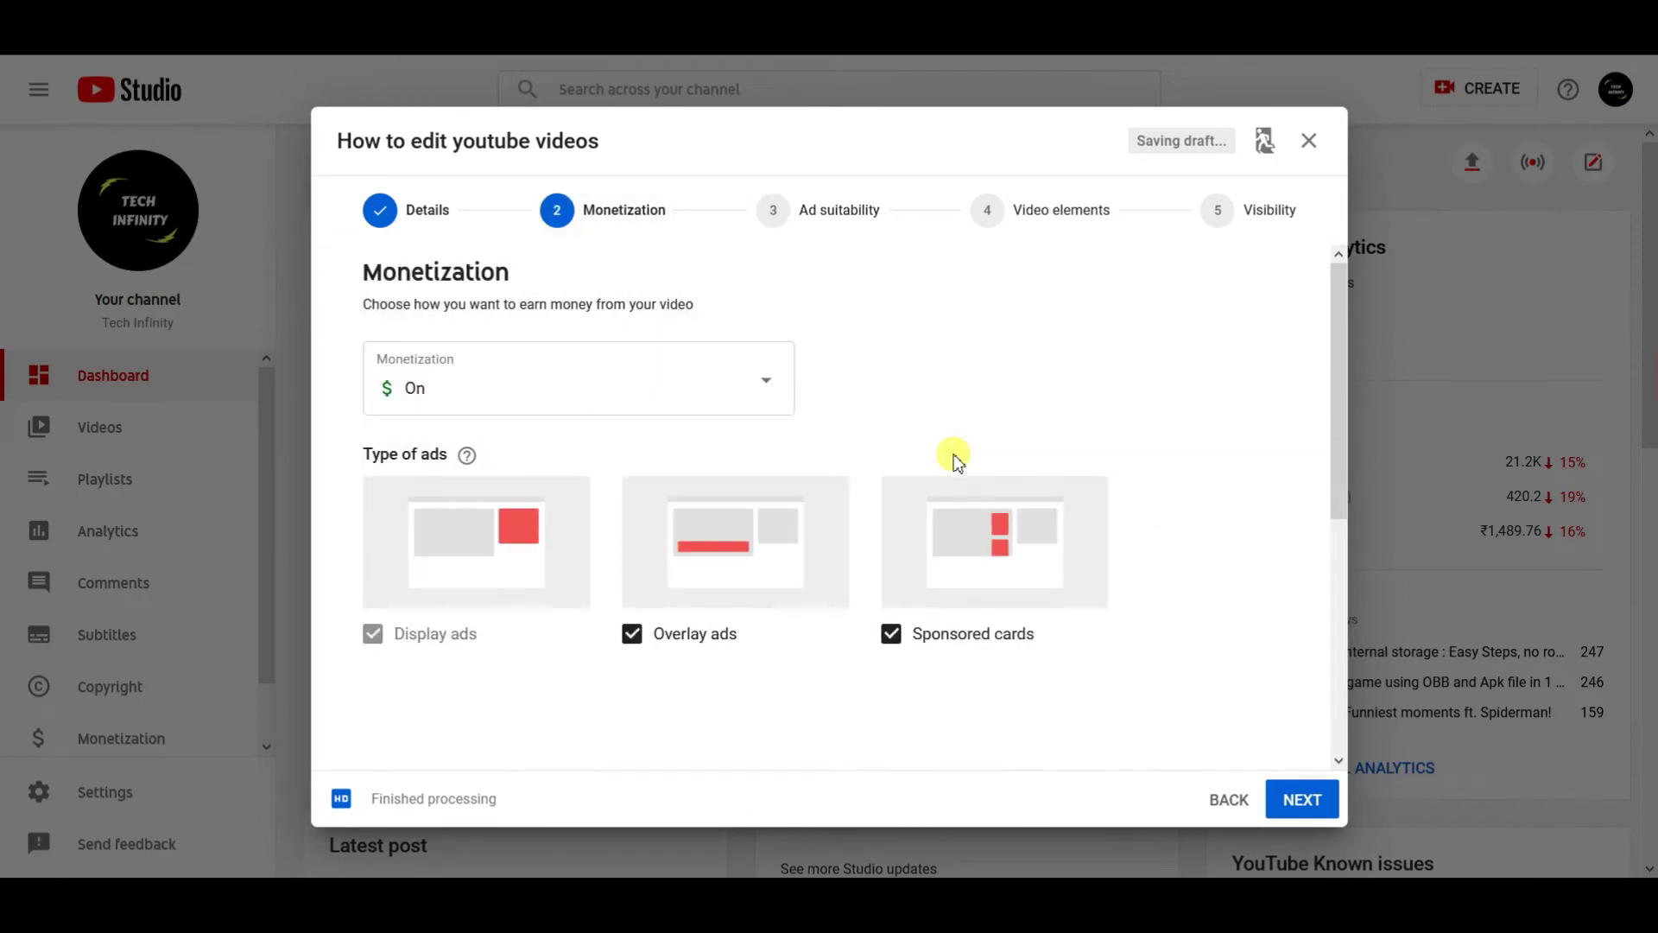
pyautogui.scroll(-5, 954, 455)
# - Declare in the ad suitability questionnaire that the video contains none of the listed content, and continue to the video elements
pyautogui.click(1292, 796)
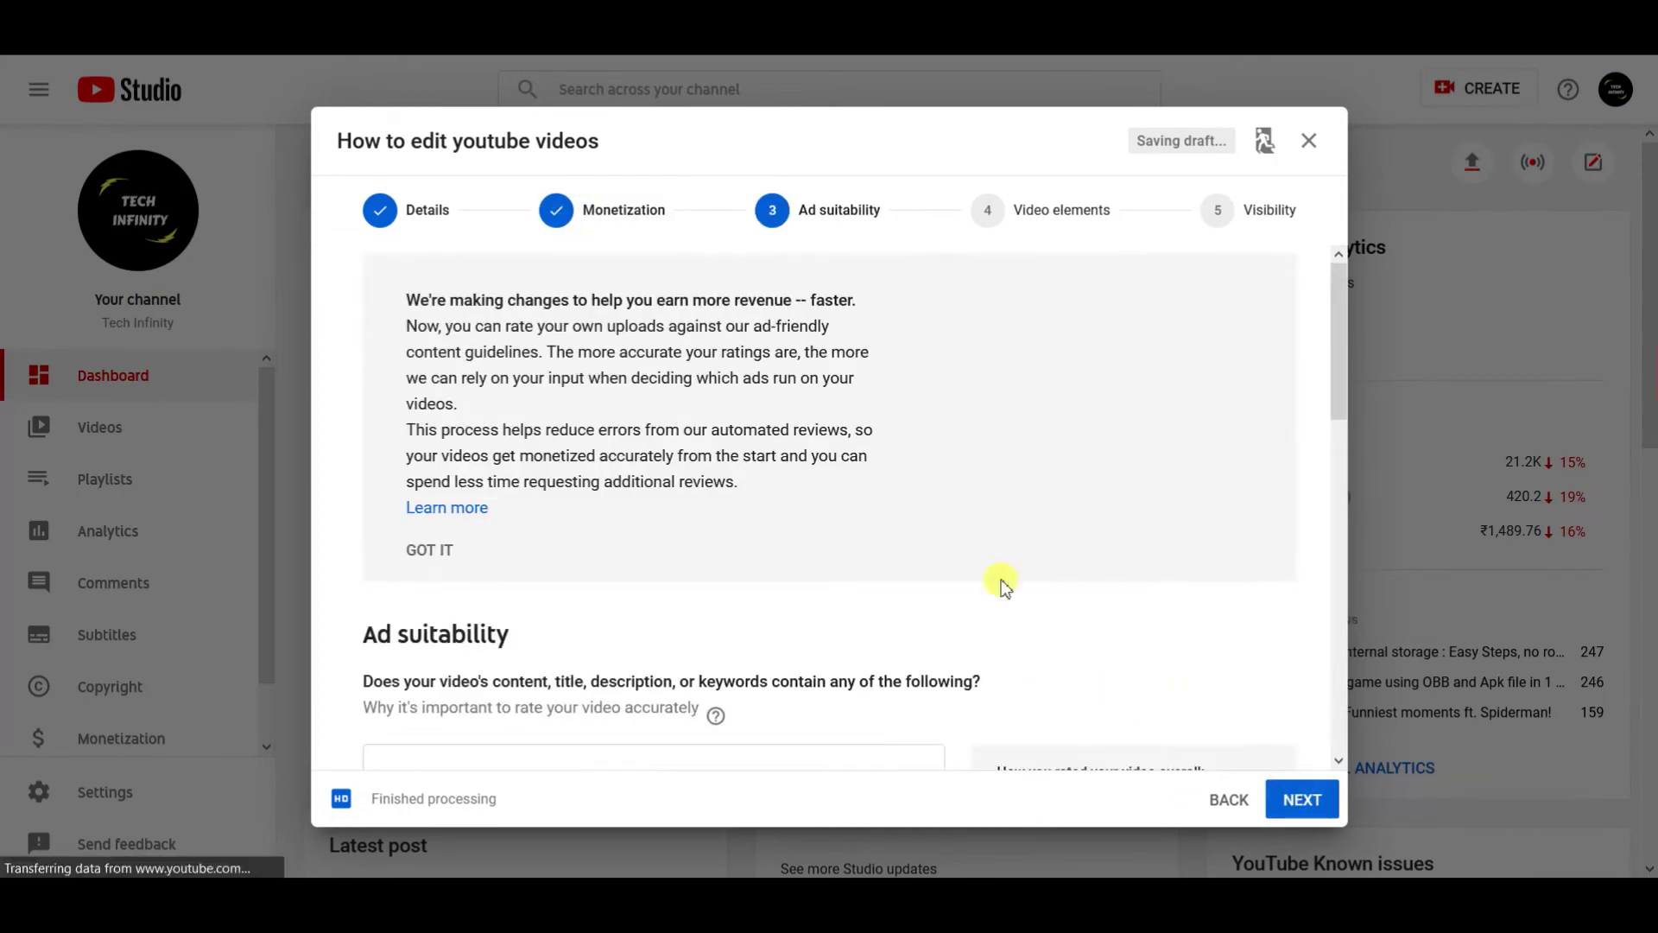
pyautogui.scroll(-2, 872, 584)
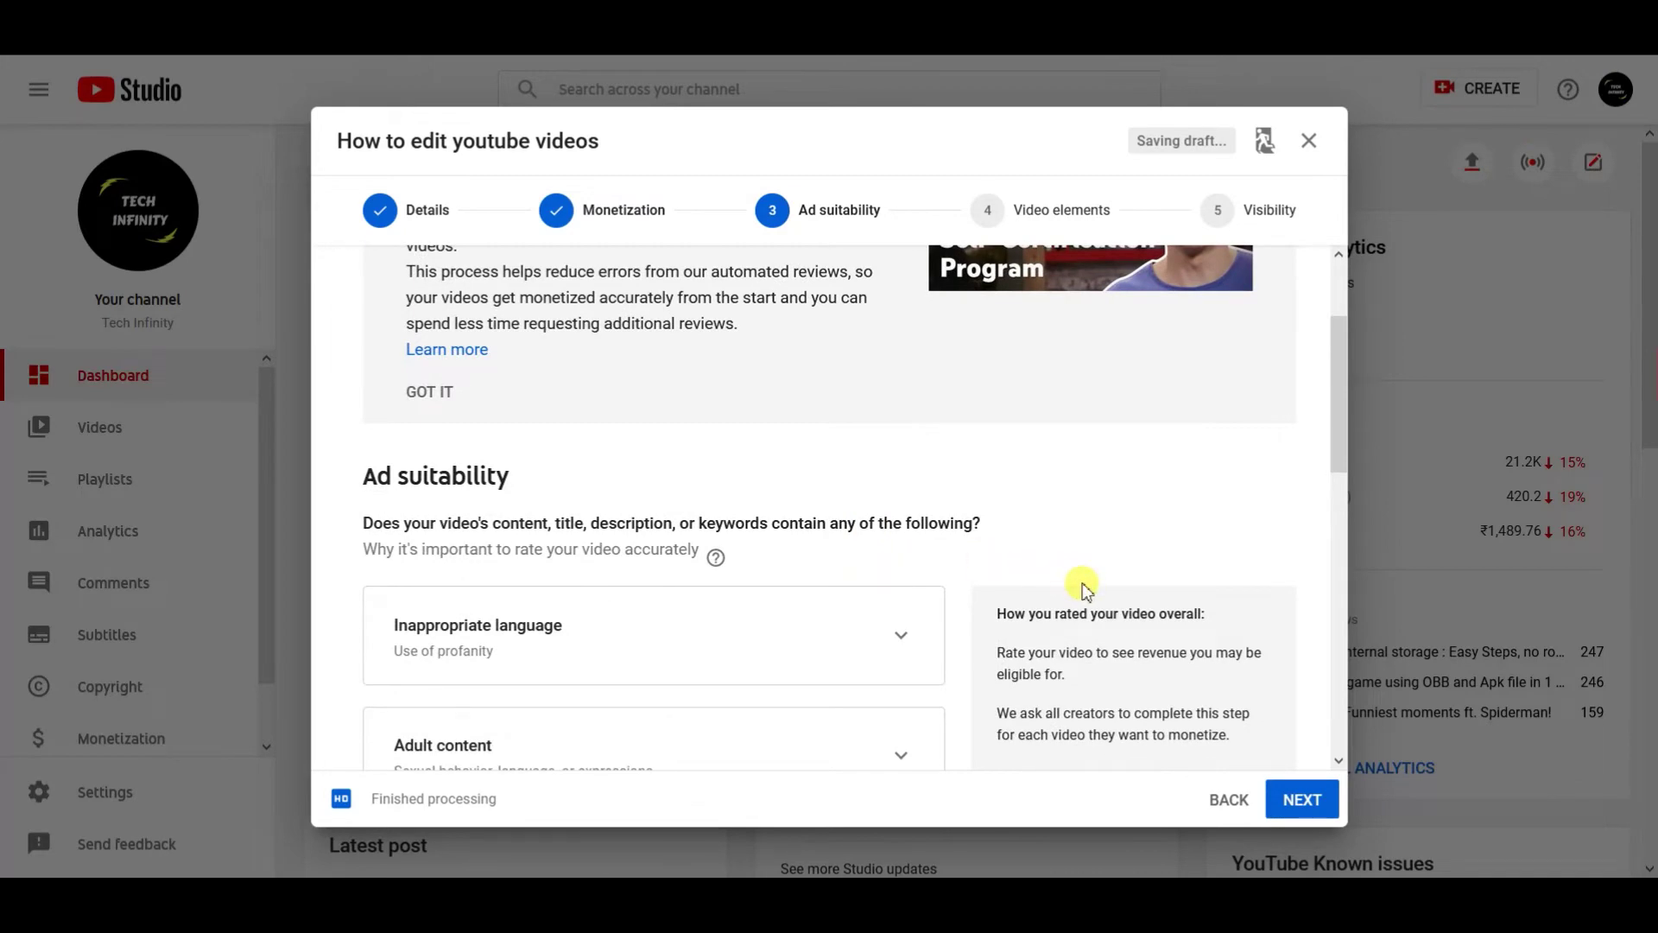
pyautogui.scroll(-3, 1085, 587)
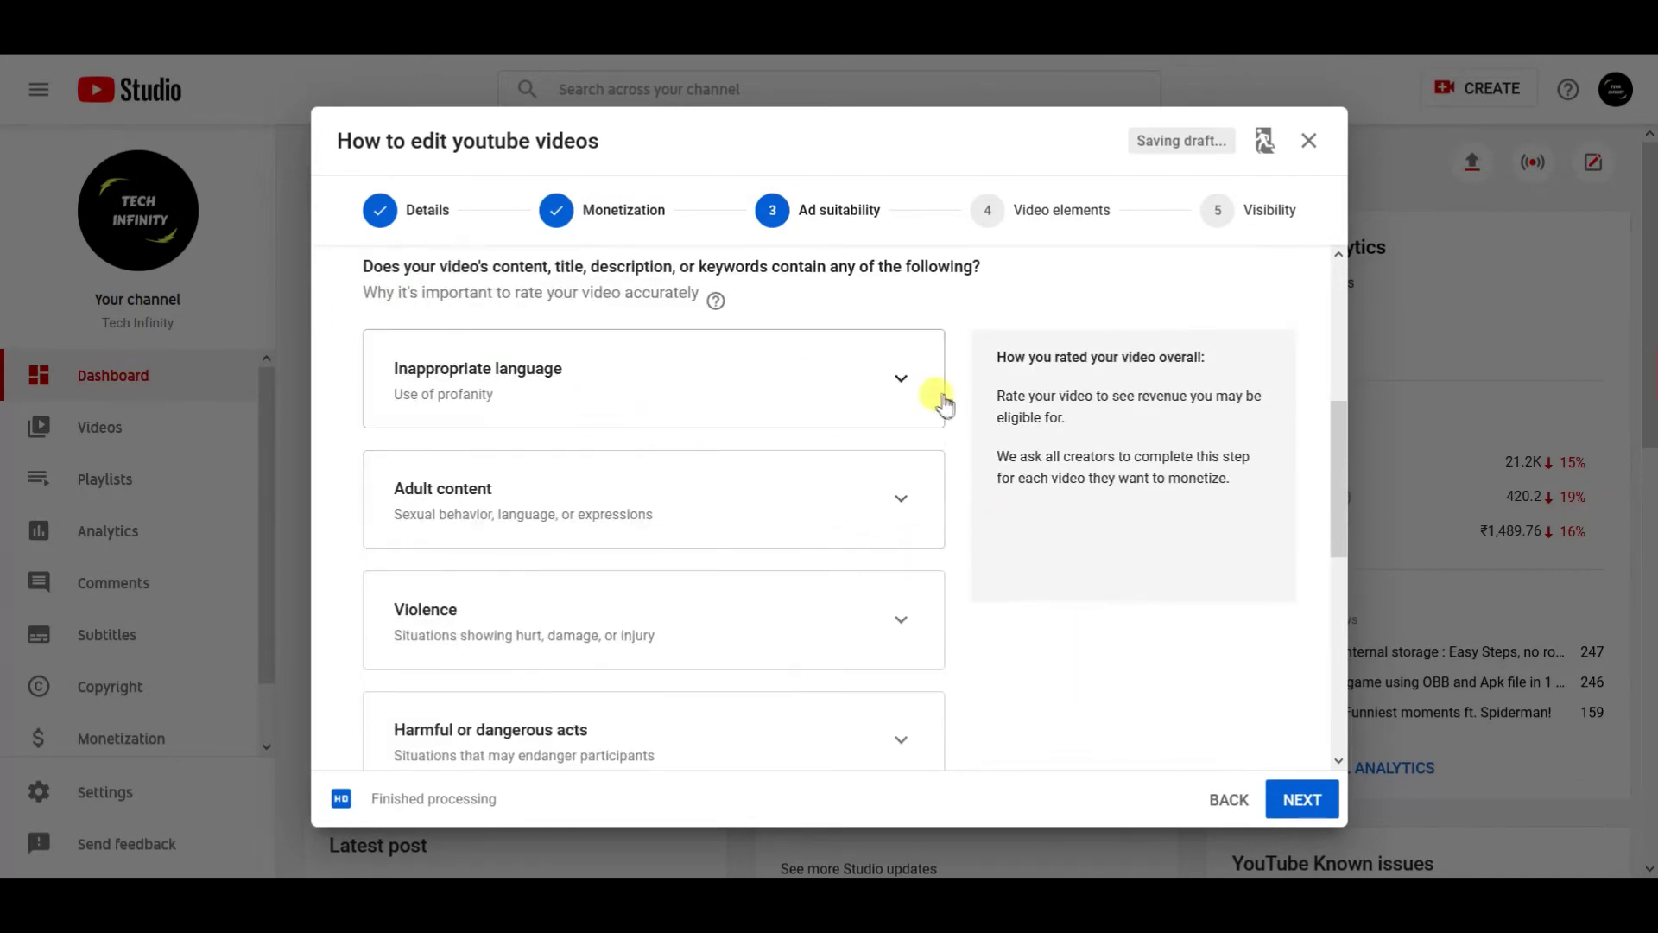
pyautogui.scroll(-3, 1058, 531)
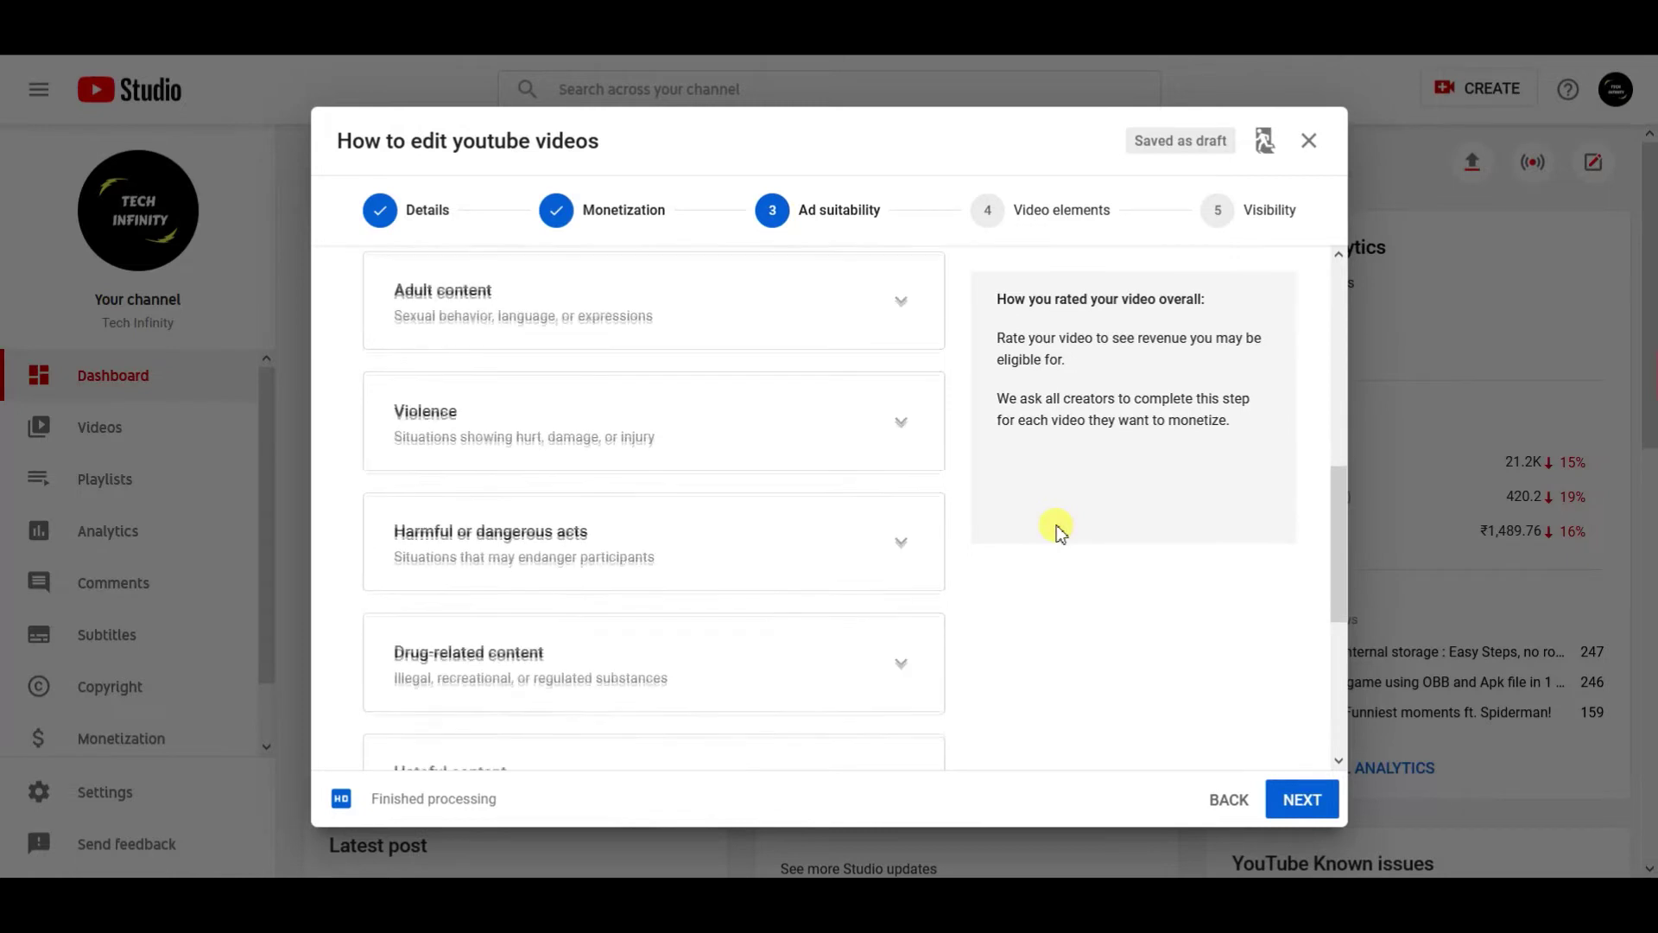
pyautogui.scroll(-3, 1133, 688)
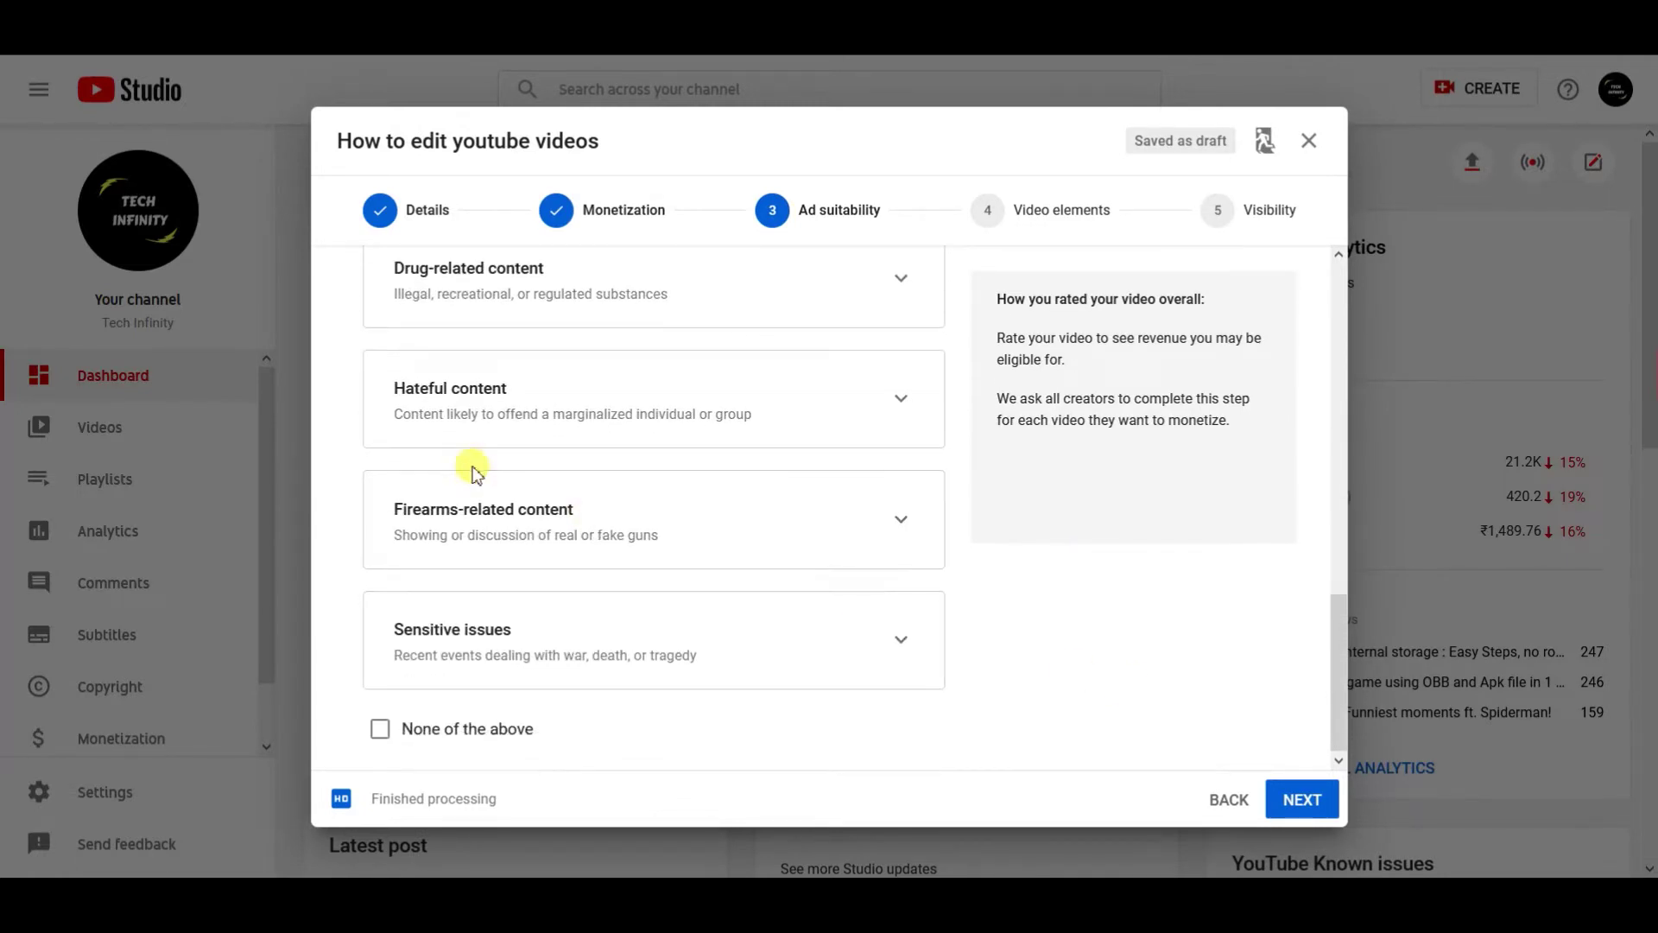
pyautogui.click(897, 526)
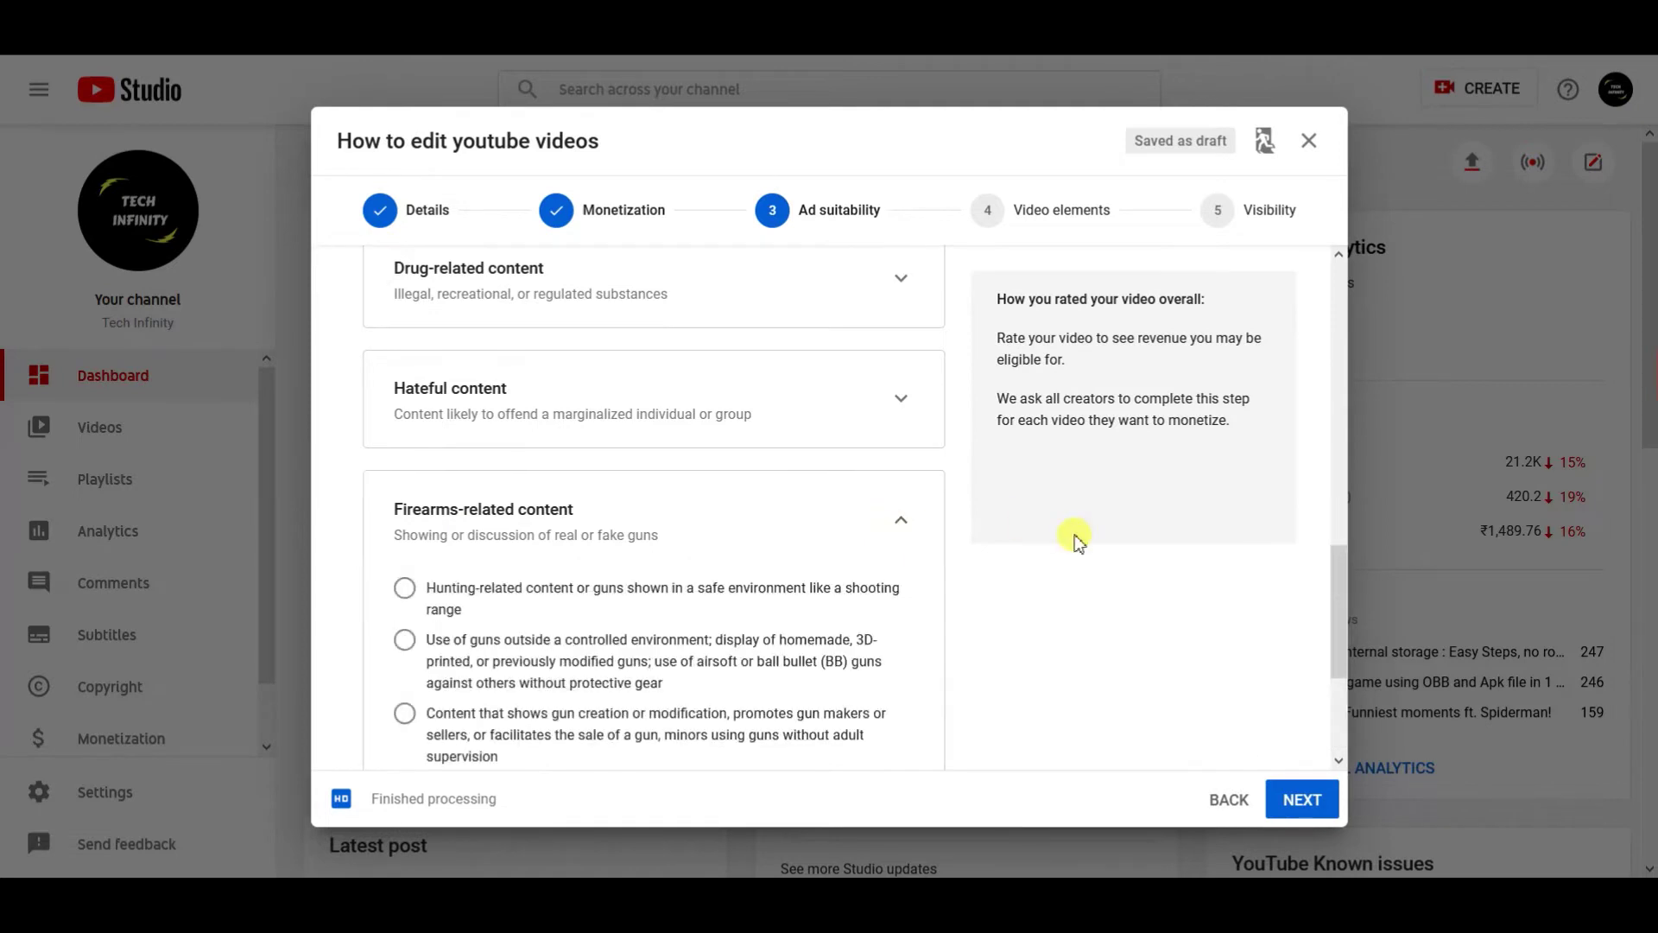
pyautogui.scroll(-3, 1073, 536)
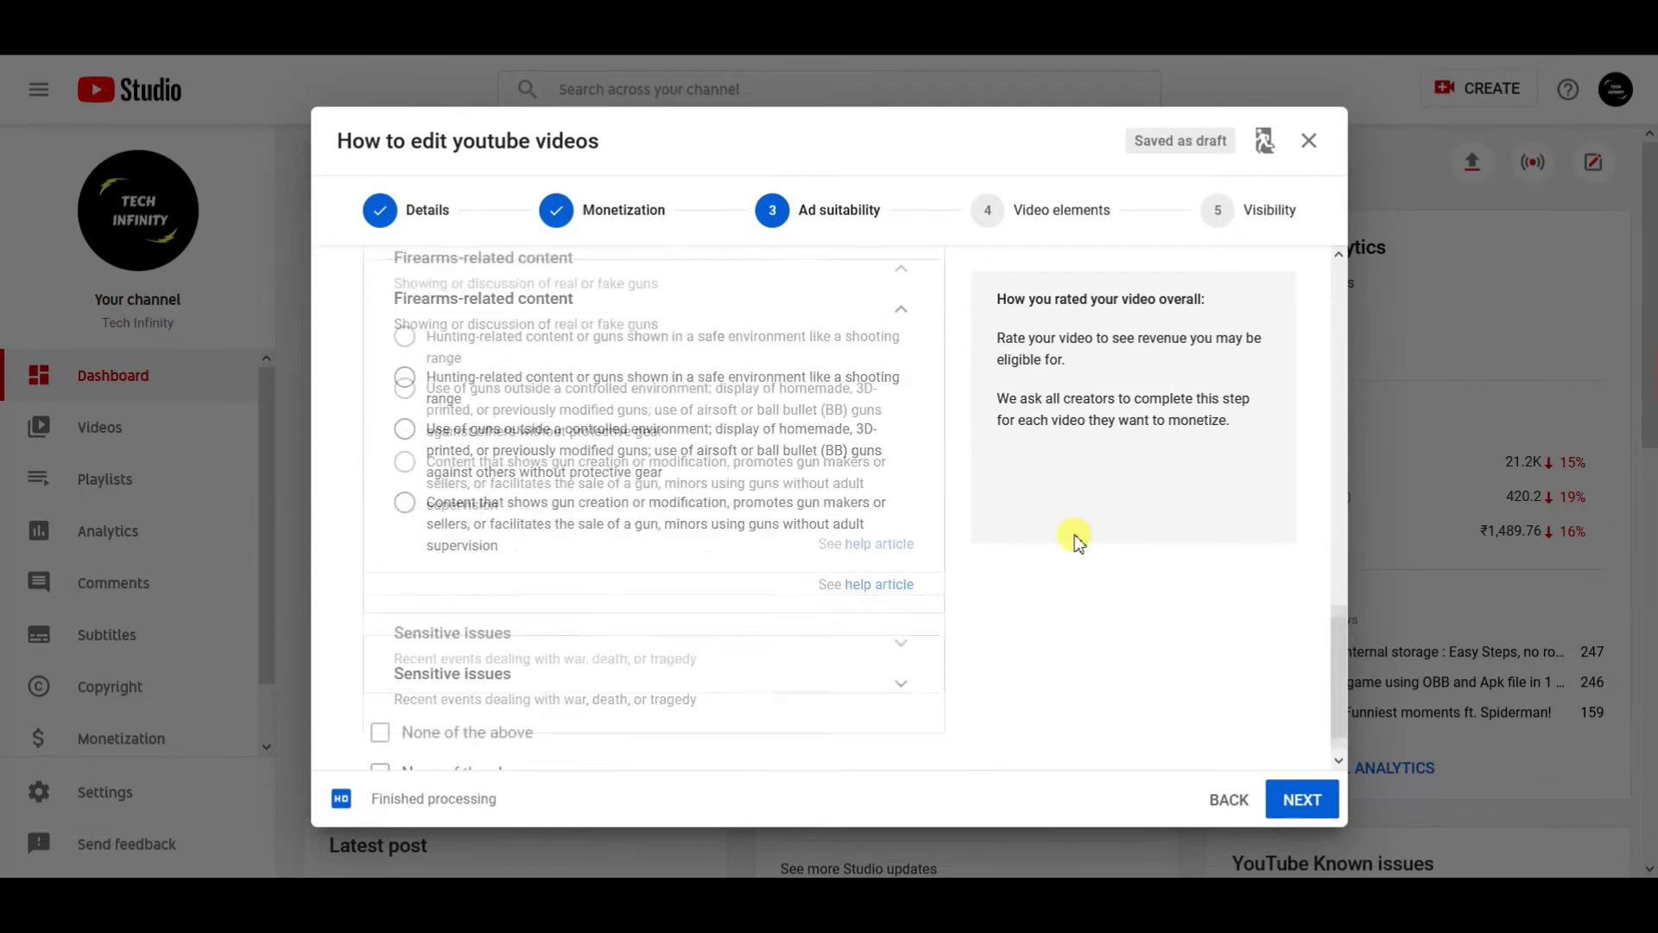
pyautogui.click(448, 726)
pyautogui.click(1313, 799)
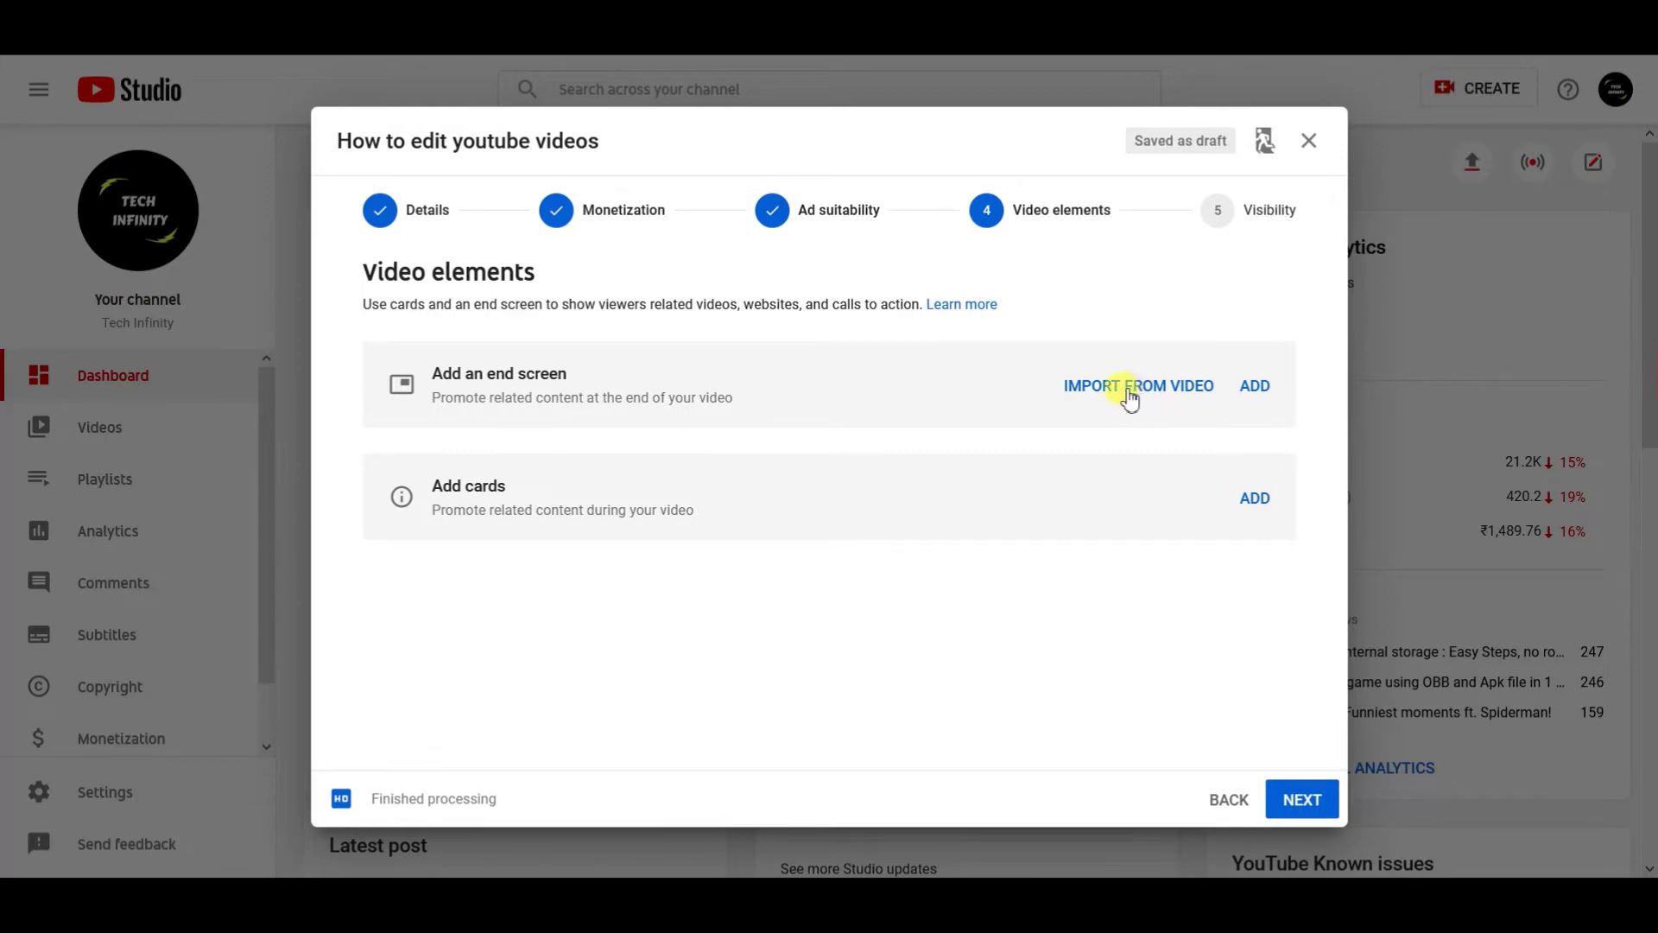
# - Create an end screen from the two-video template and review the options of its best-for-viewer video element
pyautogui.click(1253, 386)
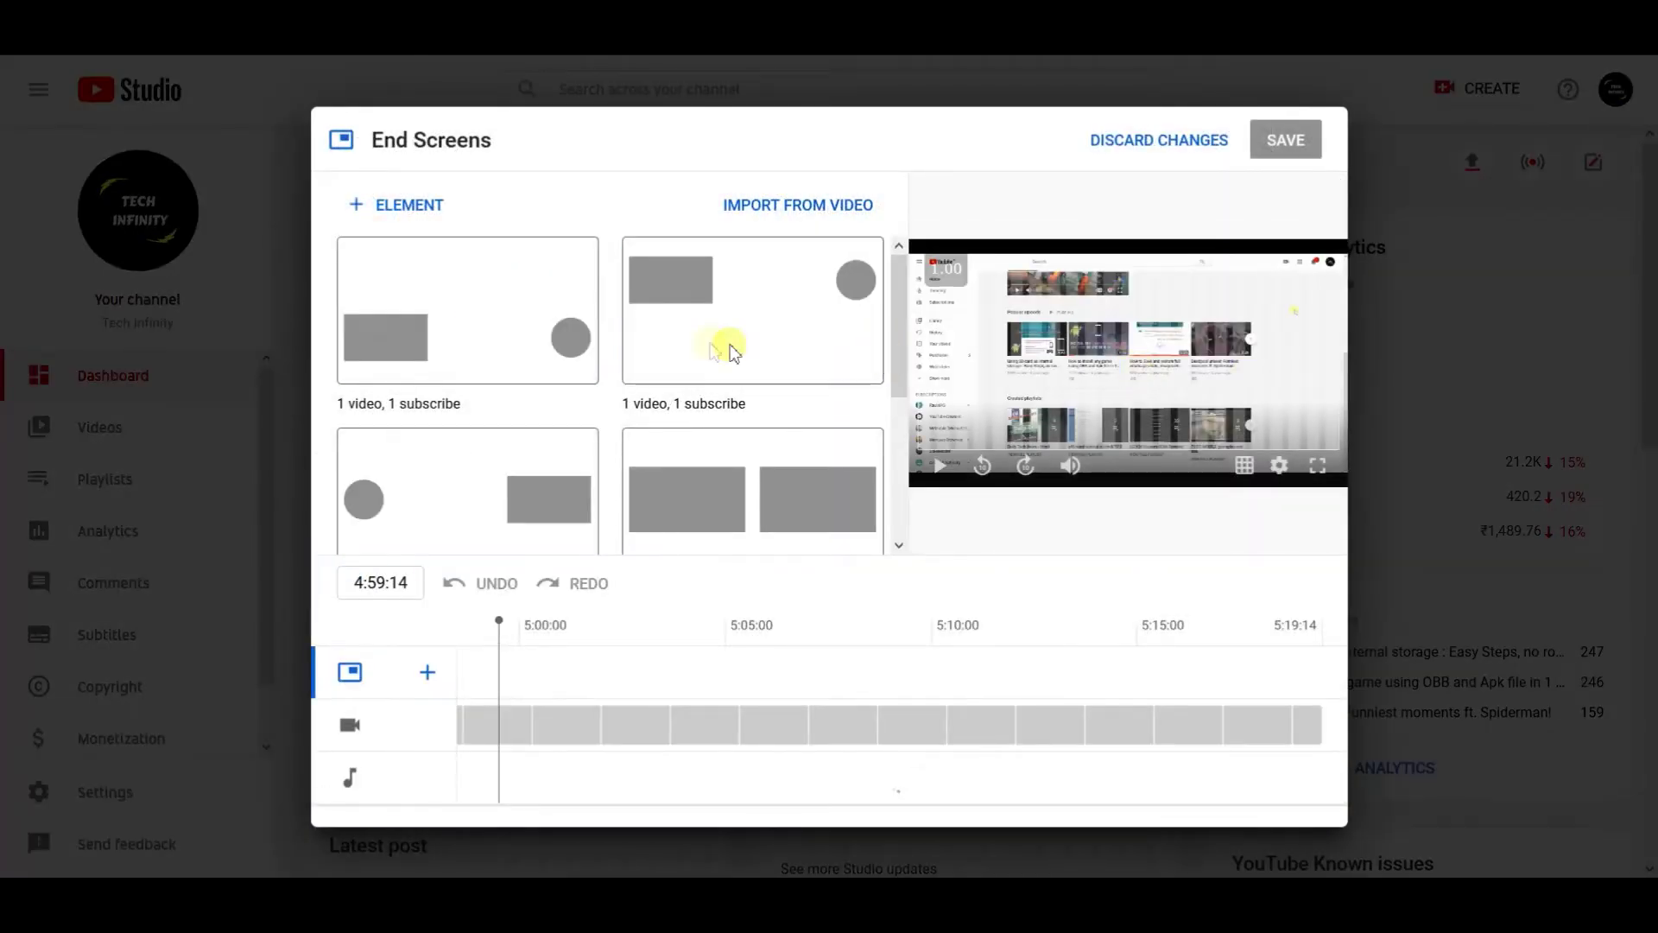
pyautogui.scroll(-1, 685, 430)
pyautogui.click(681, 449)
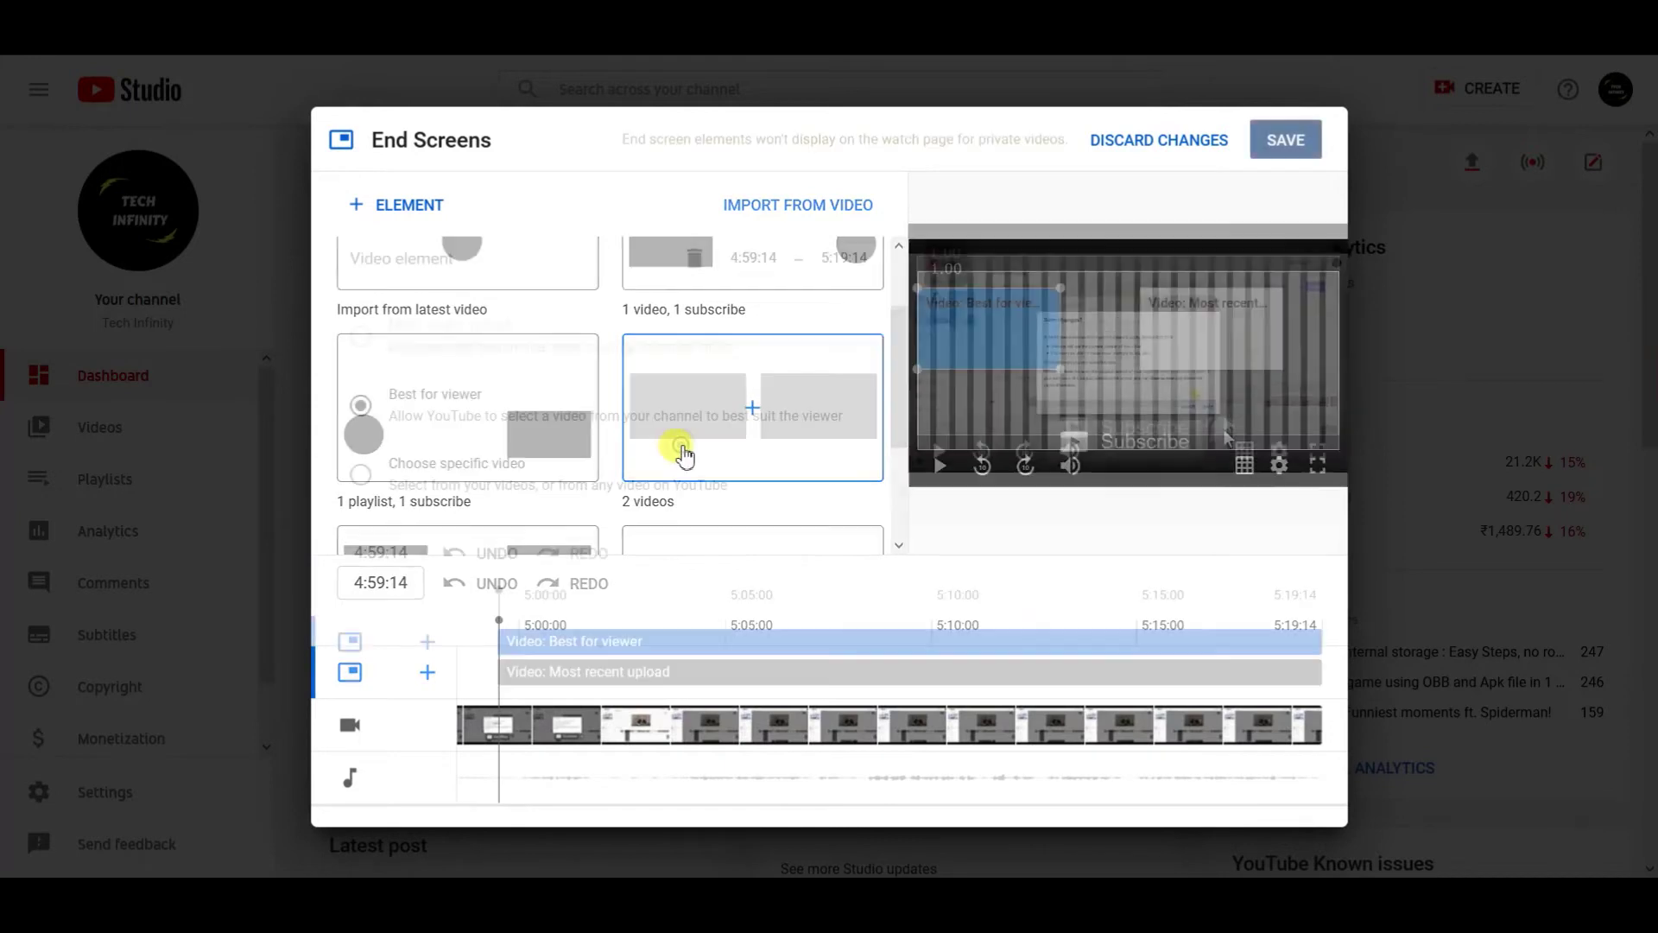
pyautogui.click(777, 661)
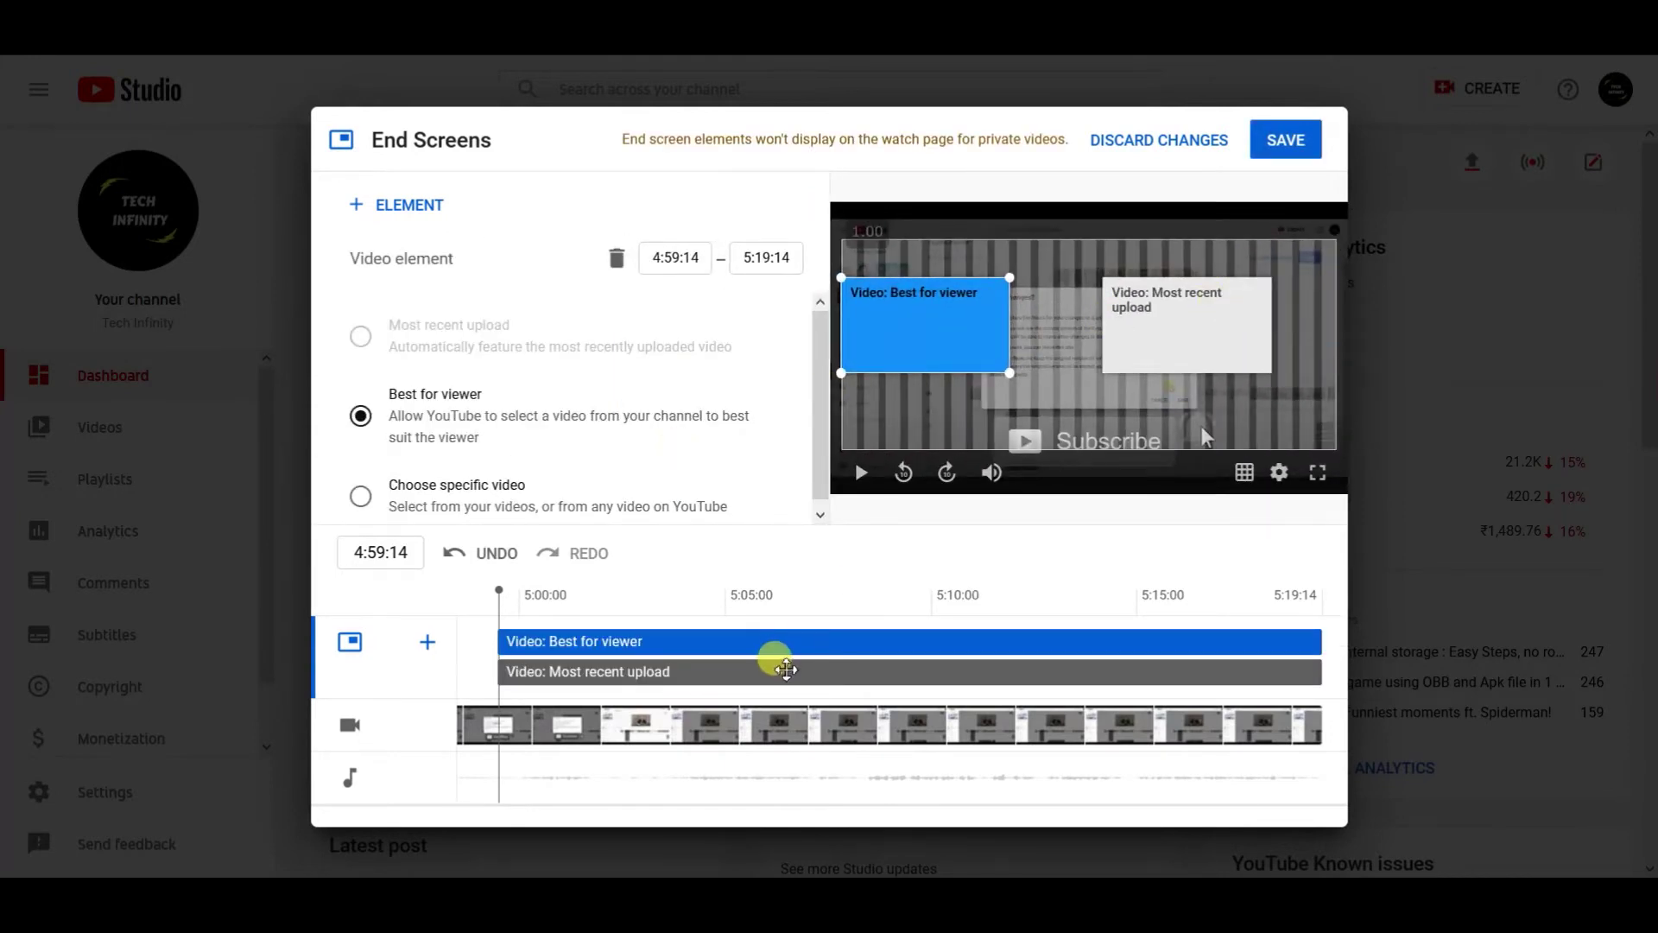
pyautogui.scroll(-1, 752, 407)
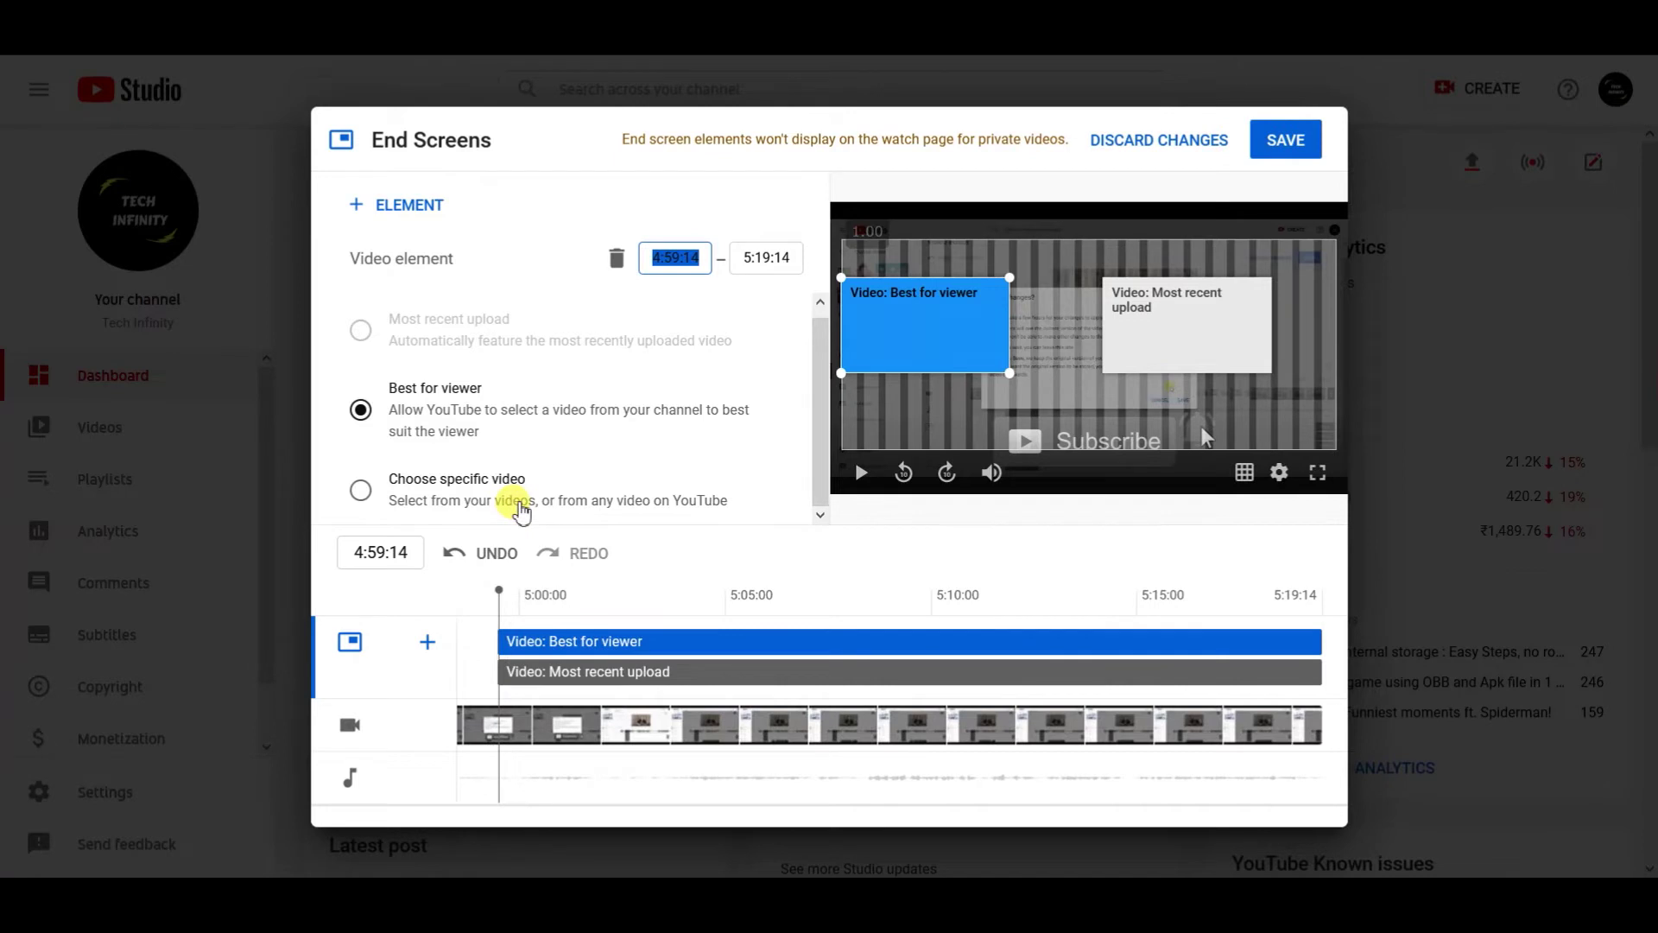
pyautogui.scroll(1, 526, 466)
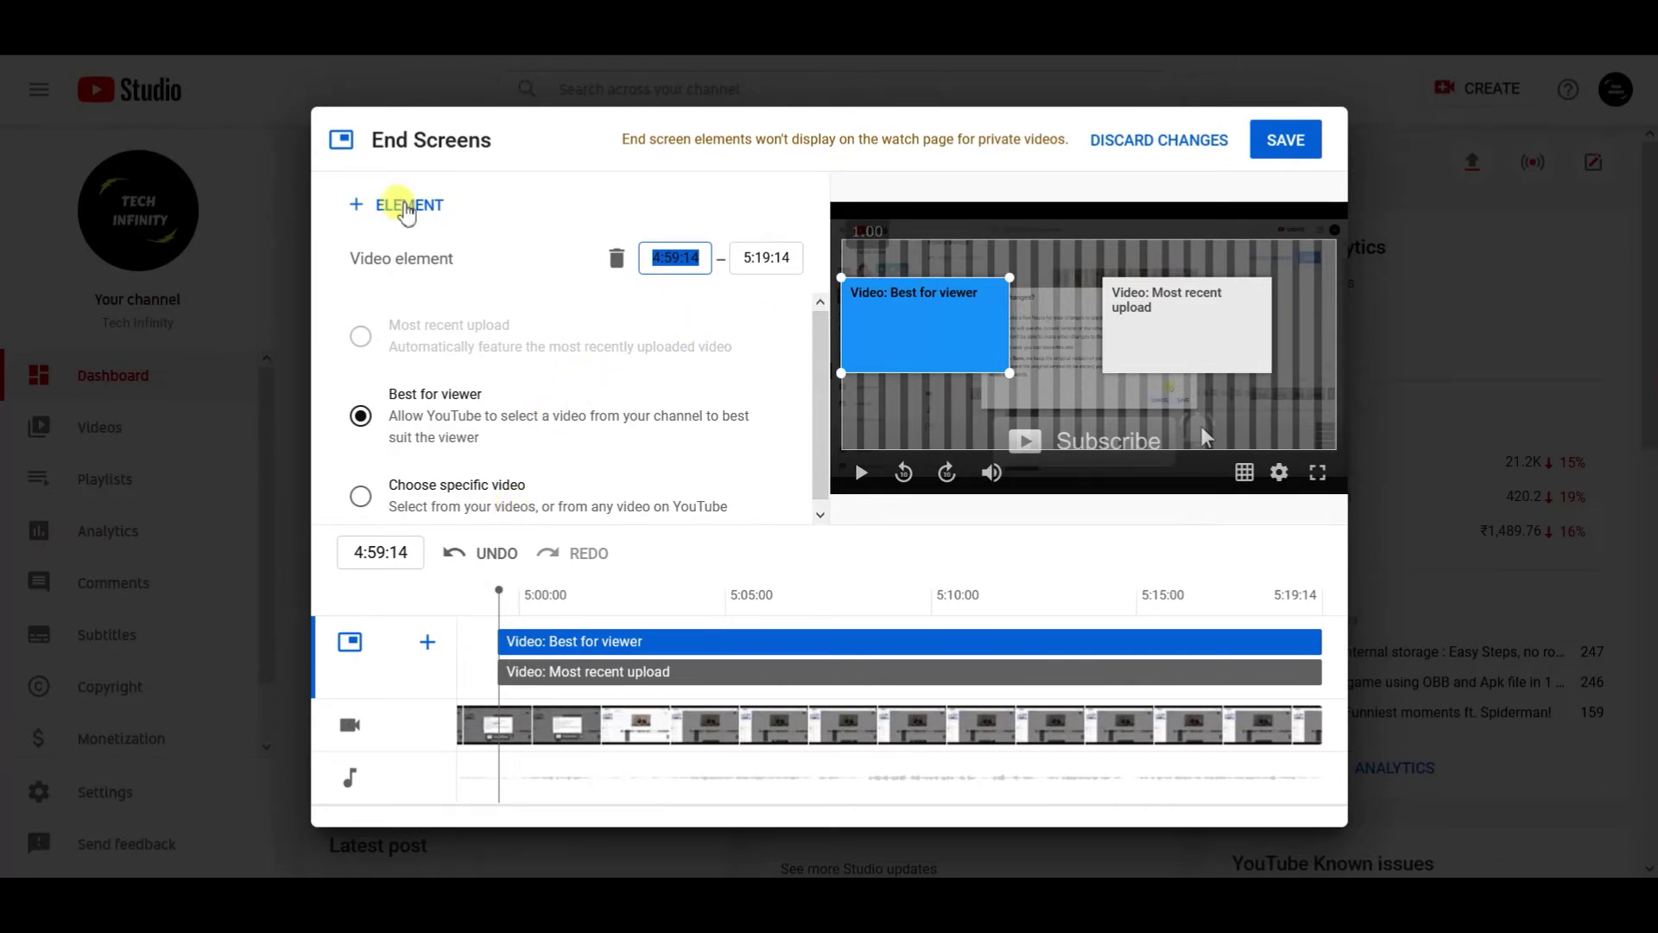
# - Add a subscribe element to the end screen, arrange it below and between the two video elements, and save
pyautogui.click(405, 208)
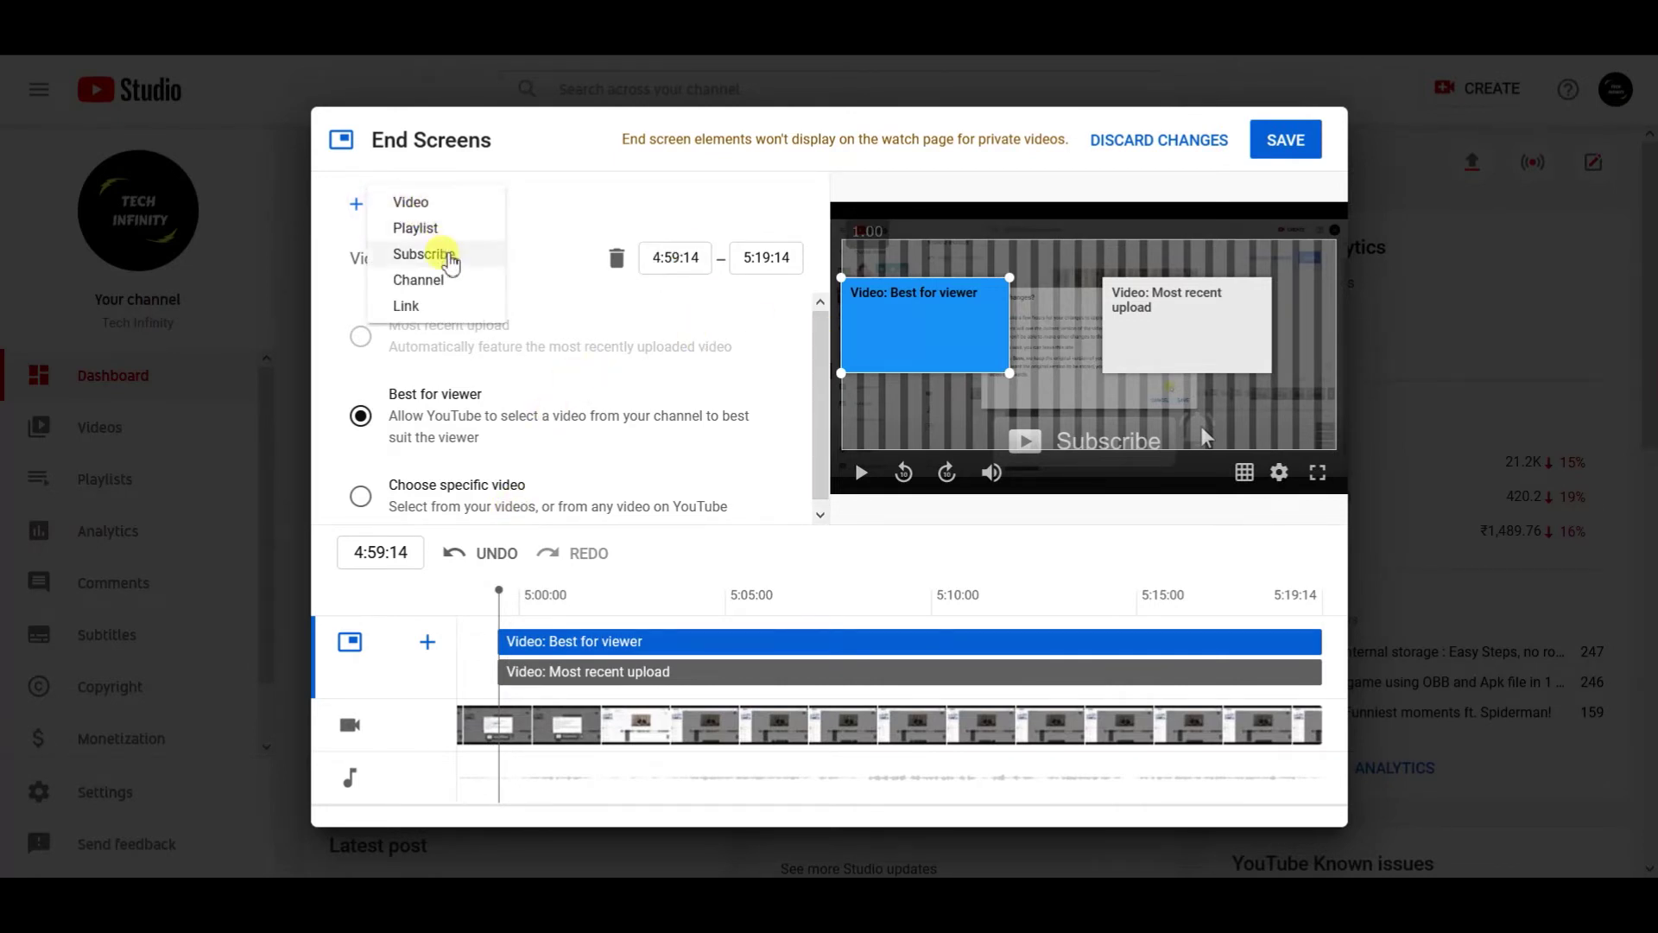
pyautogui.click(449, 259)
pyautogui.moveTo(879, 270); pyautogui.dragTo(1093, 394)
pyautogui.moveTo(1158, 303); pyautogui.dragTo(1230, 274)
pyautogui.moveTo(962, 319)
pyautogui.mouseDown()
pyautogui.moveTo(955, 296)
pyautogui.moveTo(969, 299)
pyautogui.mouseUp()
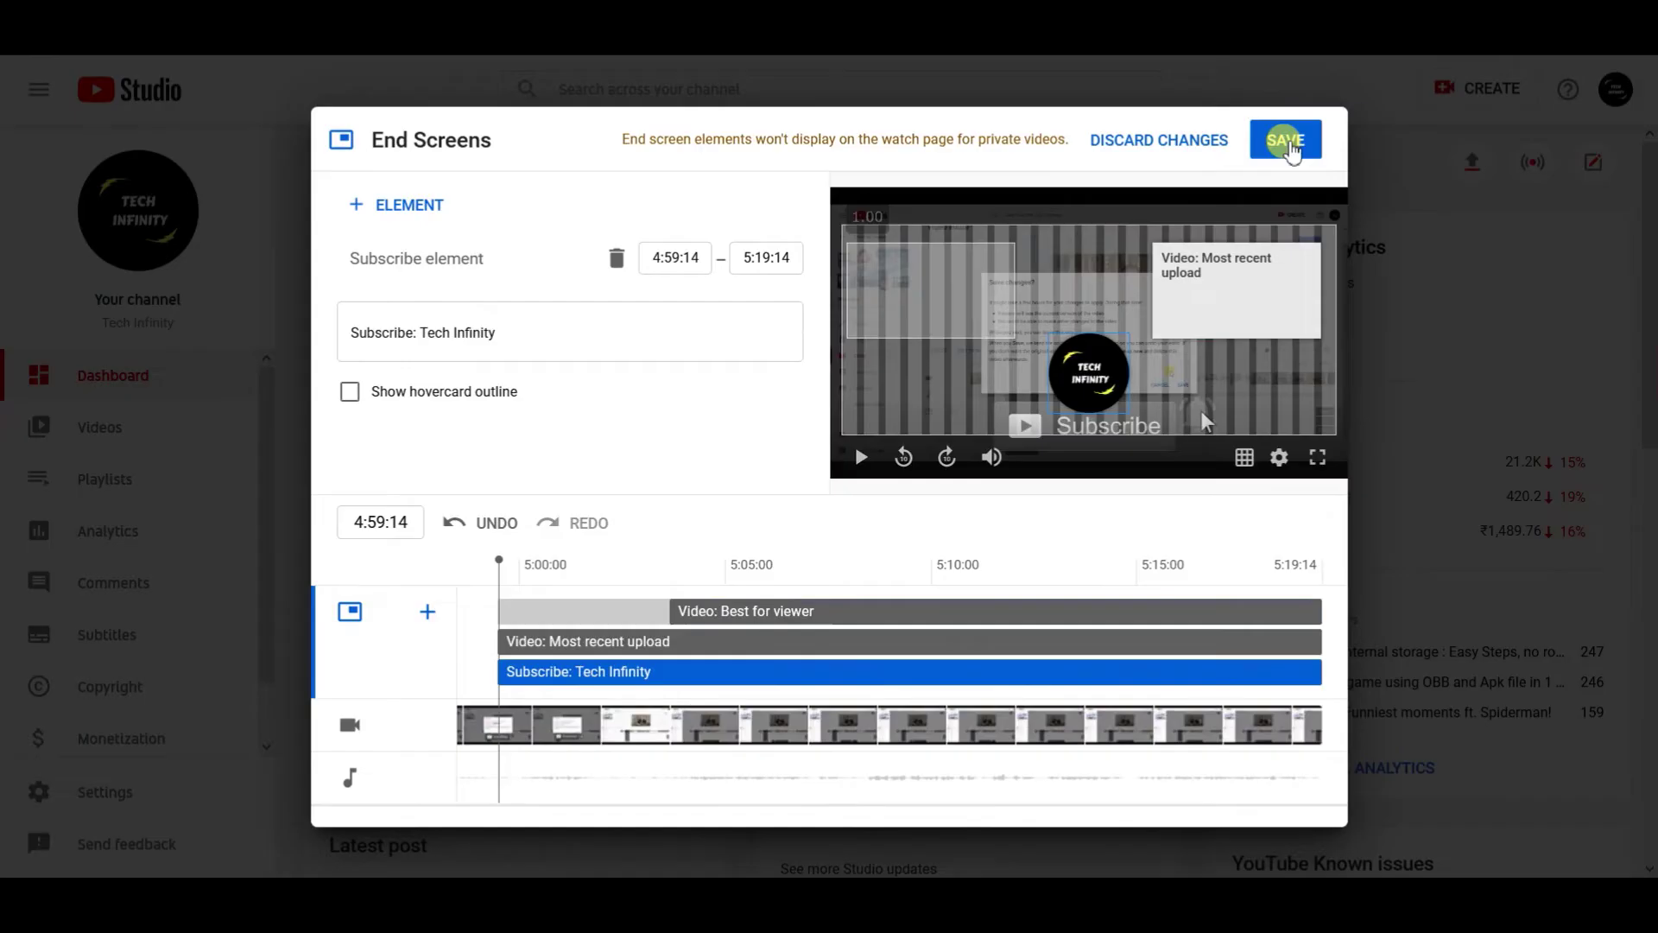
pyautogui.click(1287, 141)
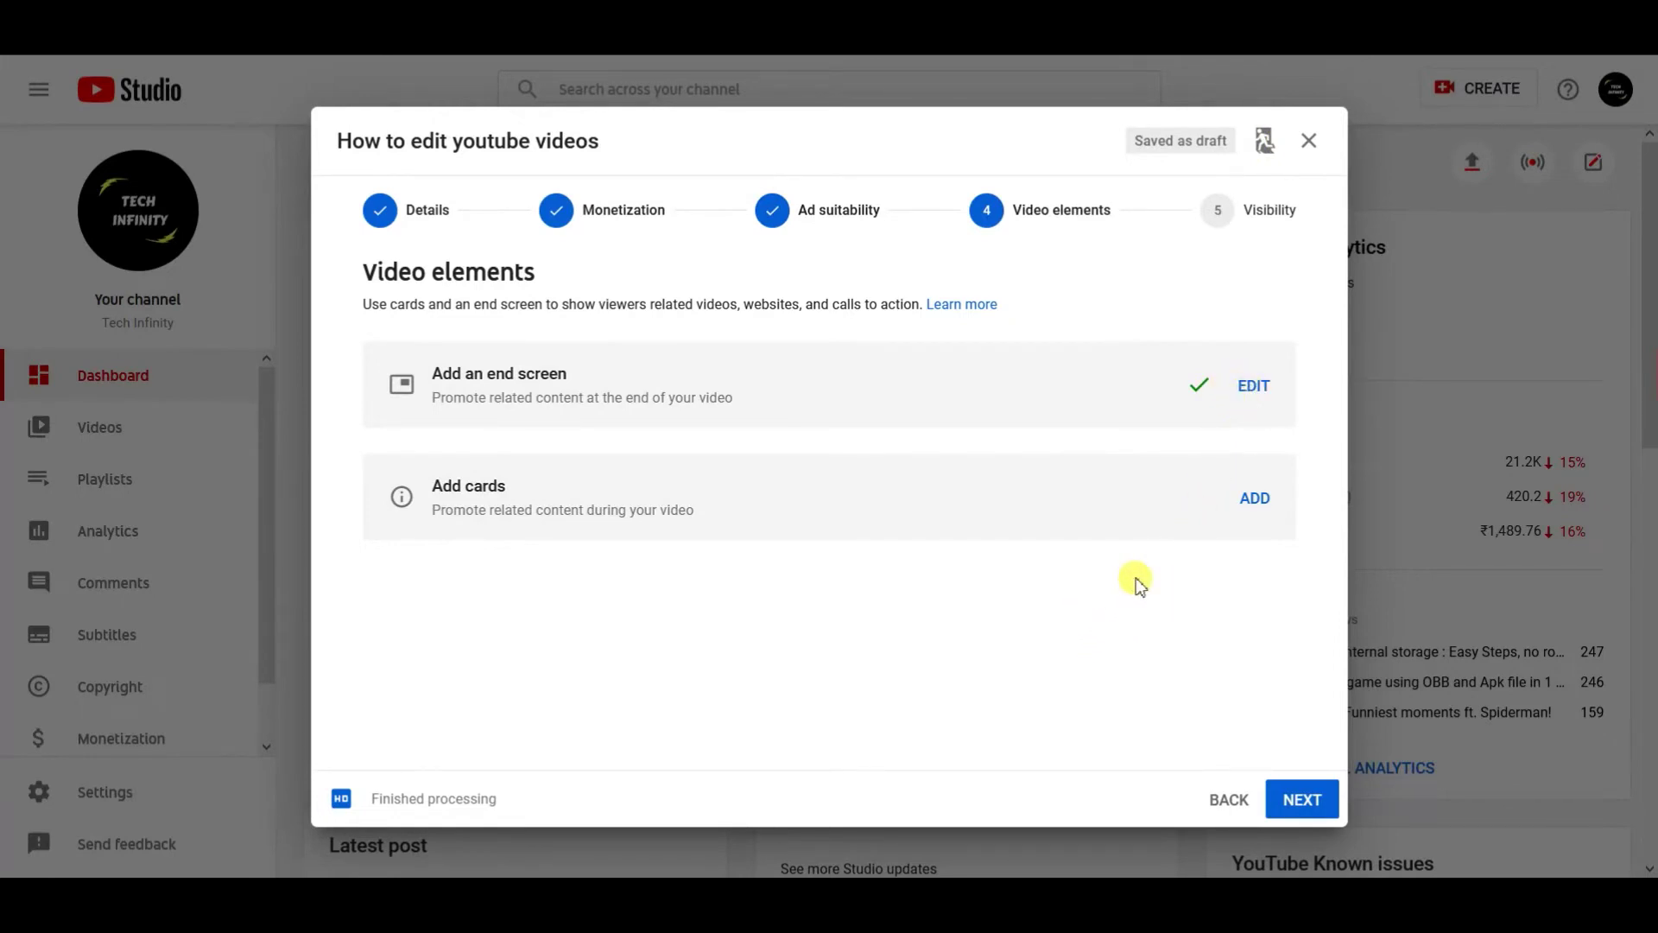
# - Start adding cards to the video, pause the preview and move the playhead to 1:10
pyautogui.click(1263, 509)
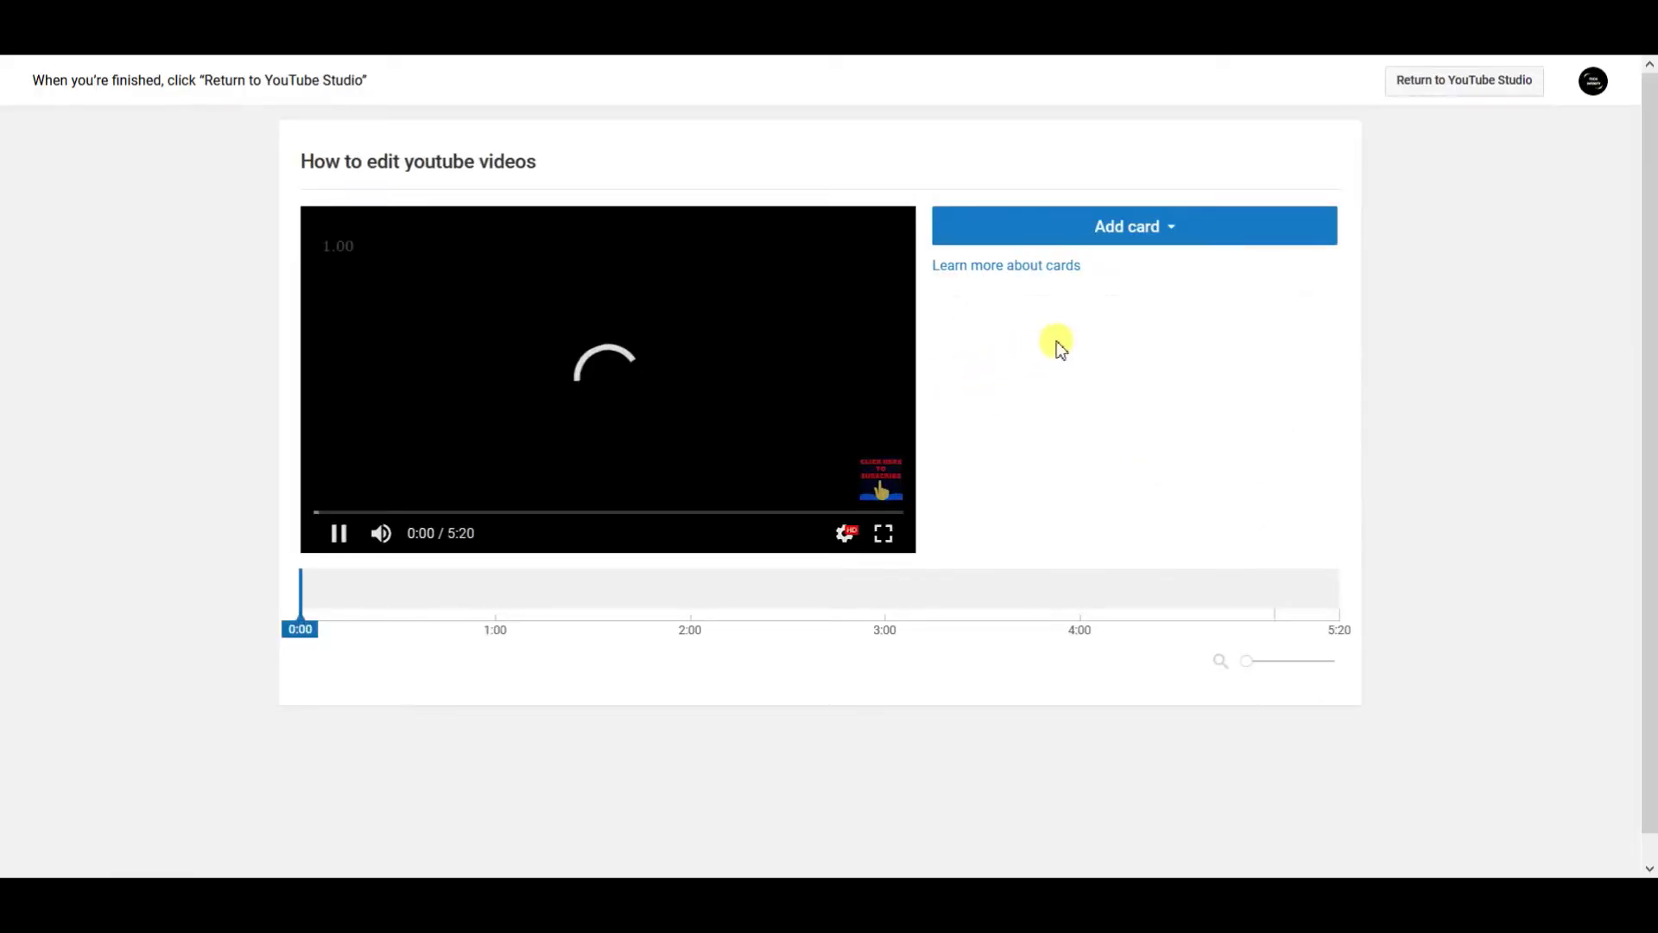
pyautogui.click(639, 435)
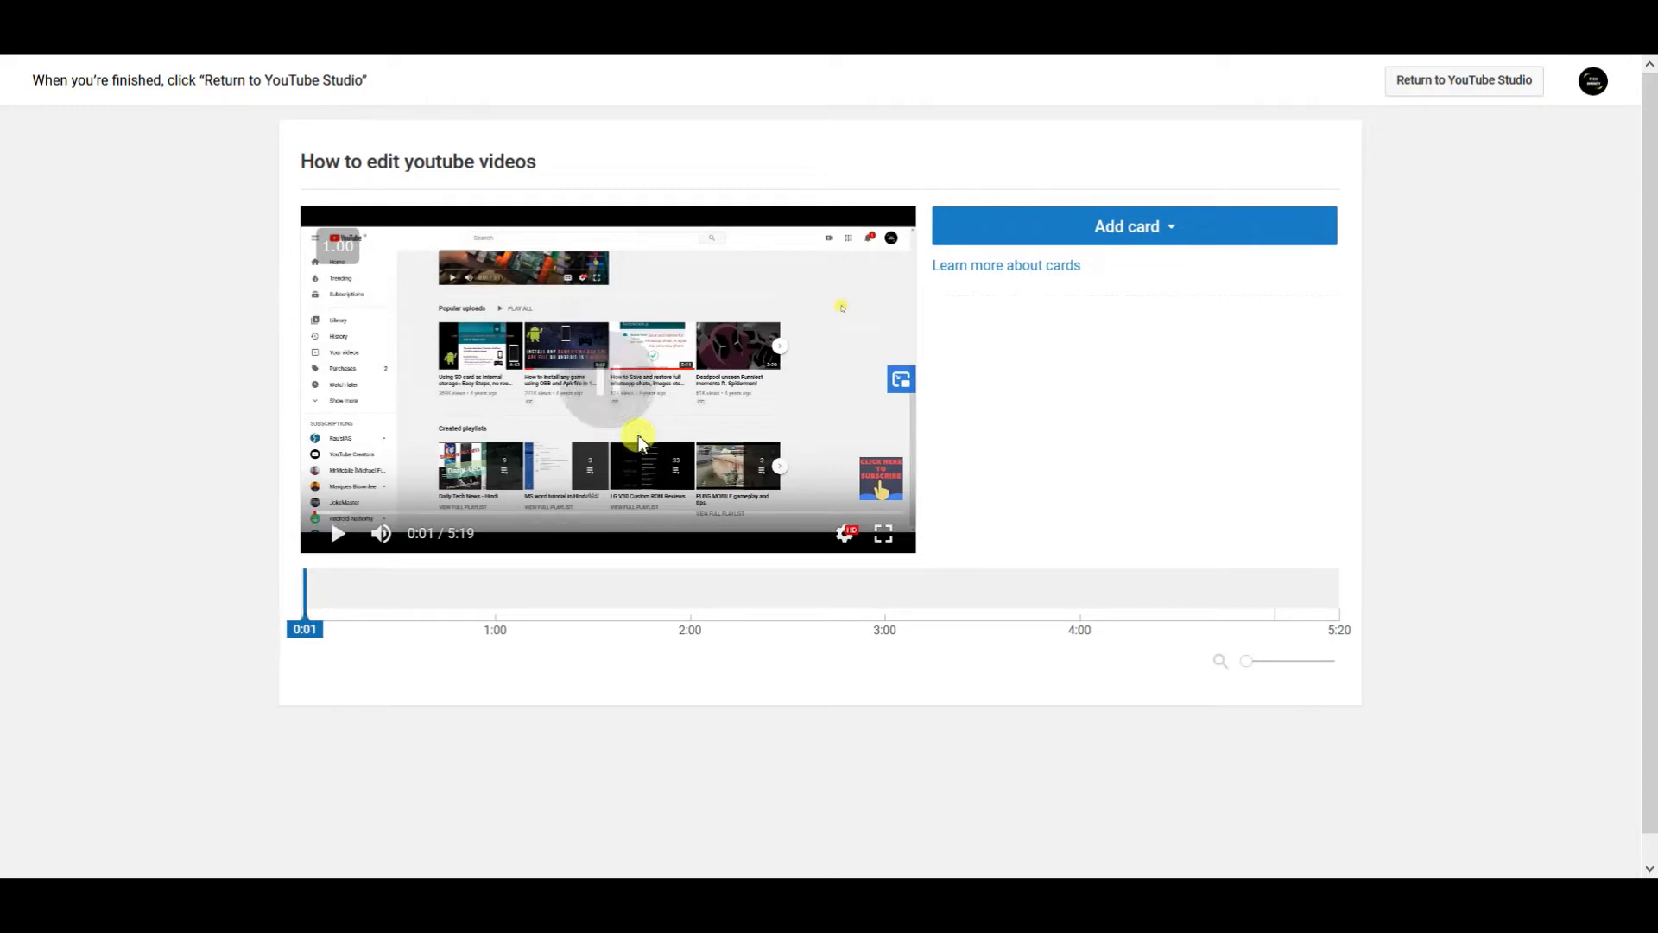
pyautogui.click(529, 583)
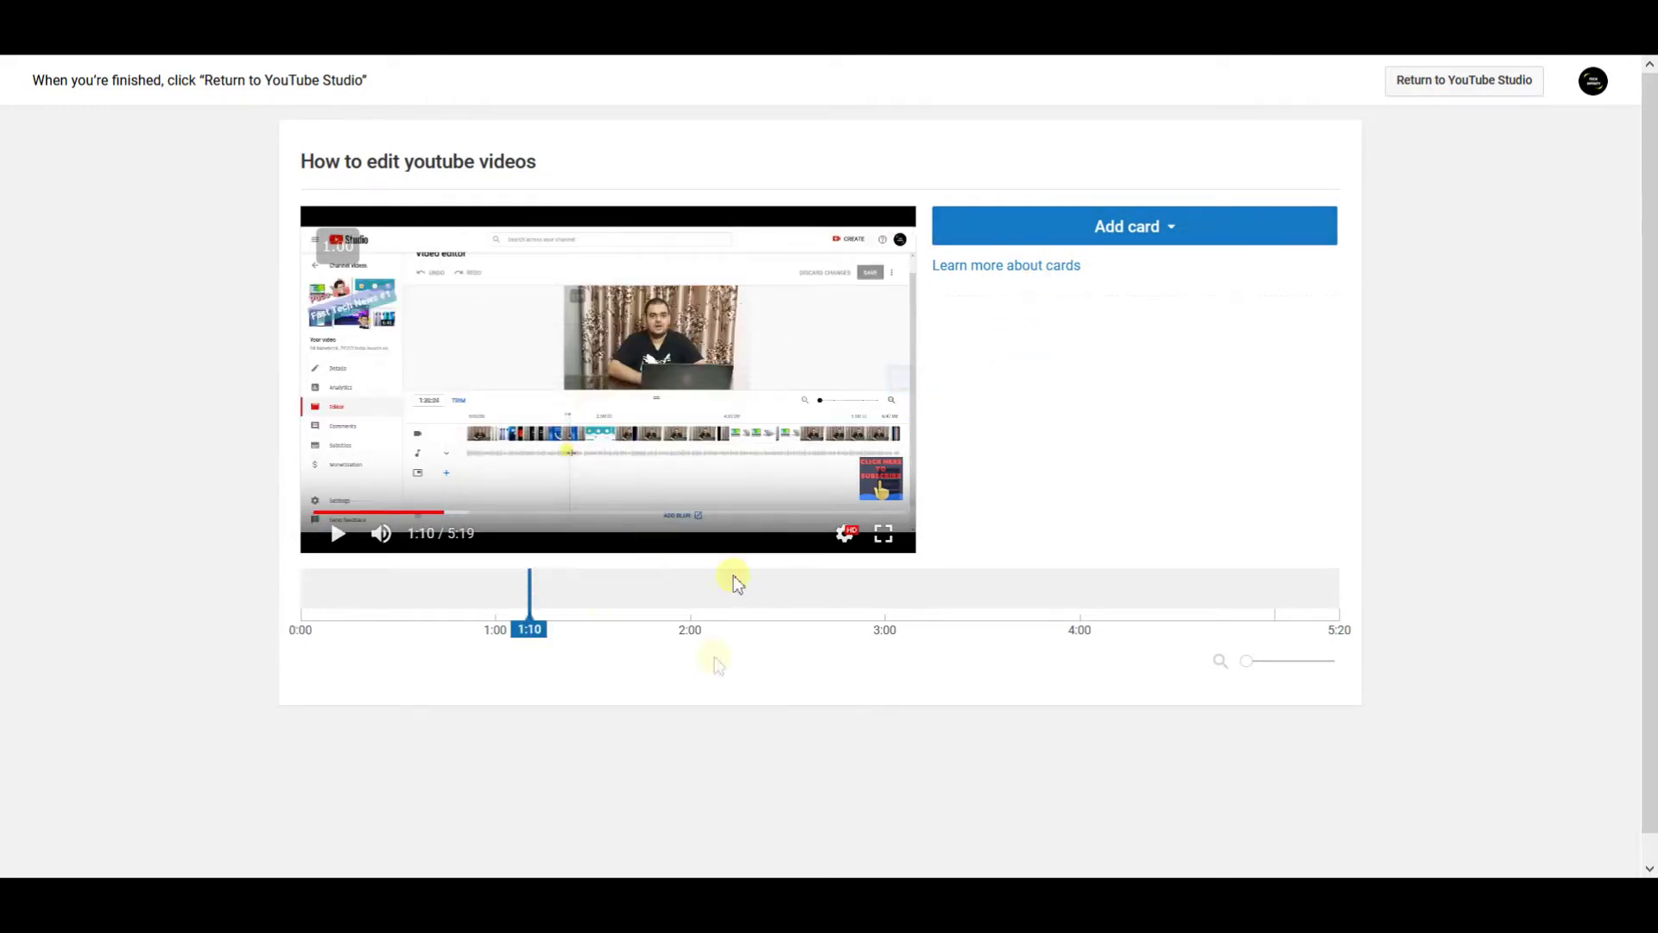
# - Create a playlist card at 1:10 that links to the Youtube Creators guide playlist
pyautogui.click(1086, 240)
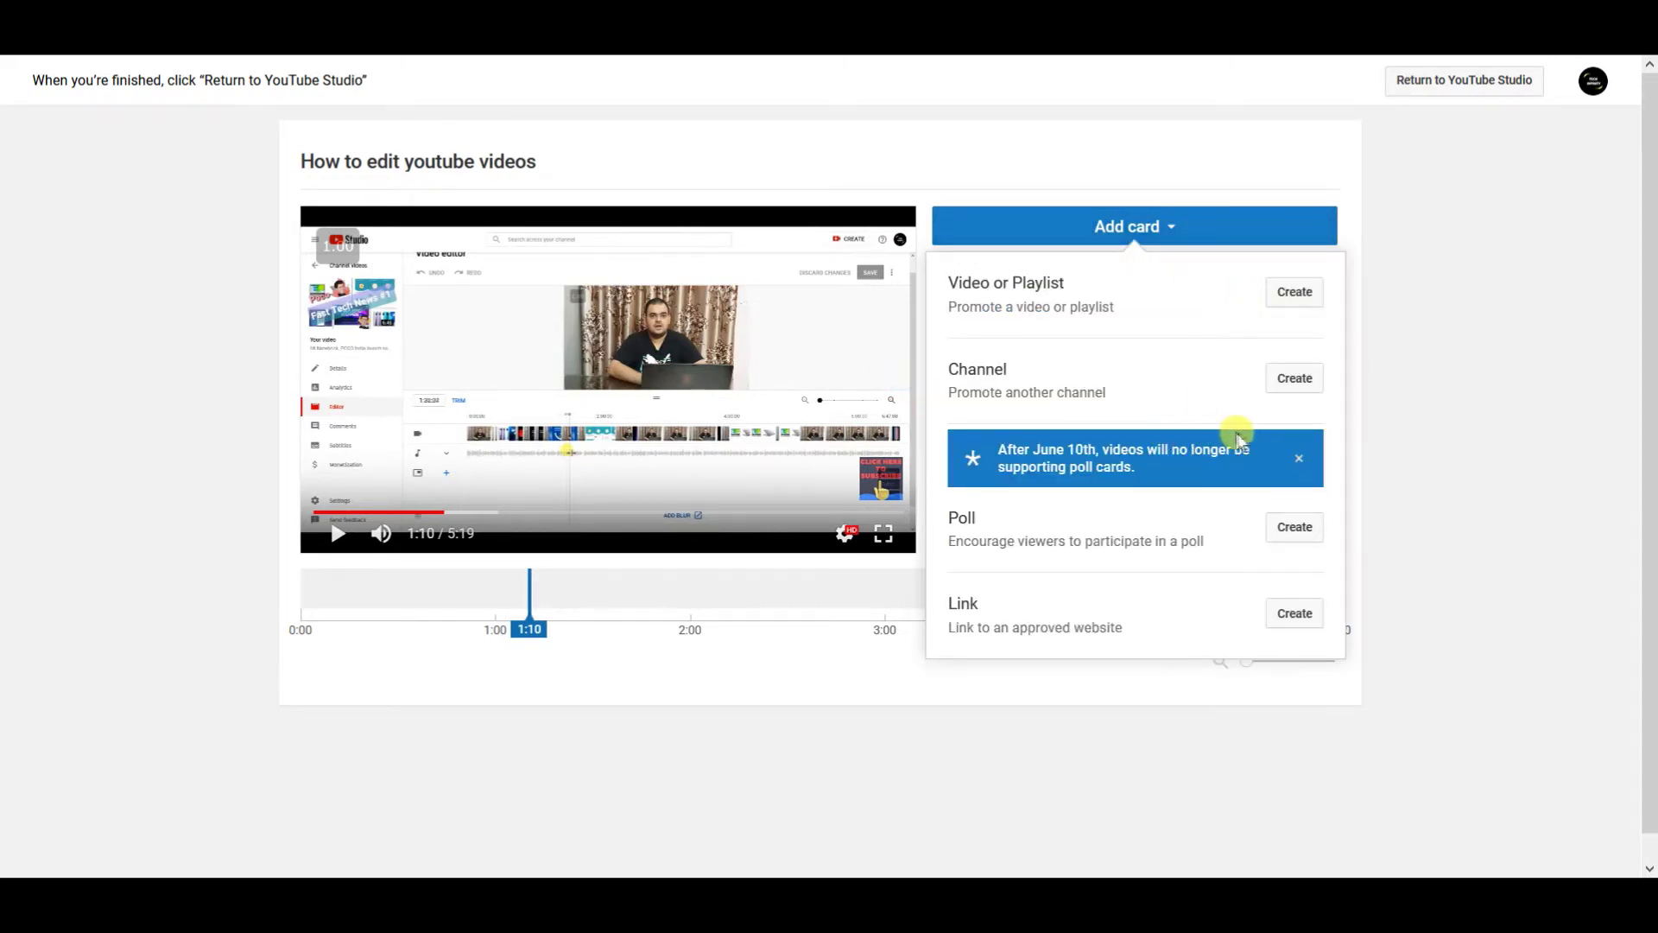
pyautogui.click(1298, 462)
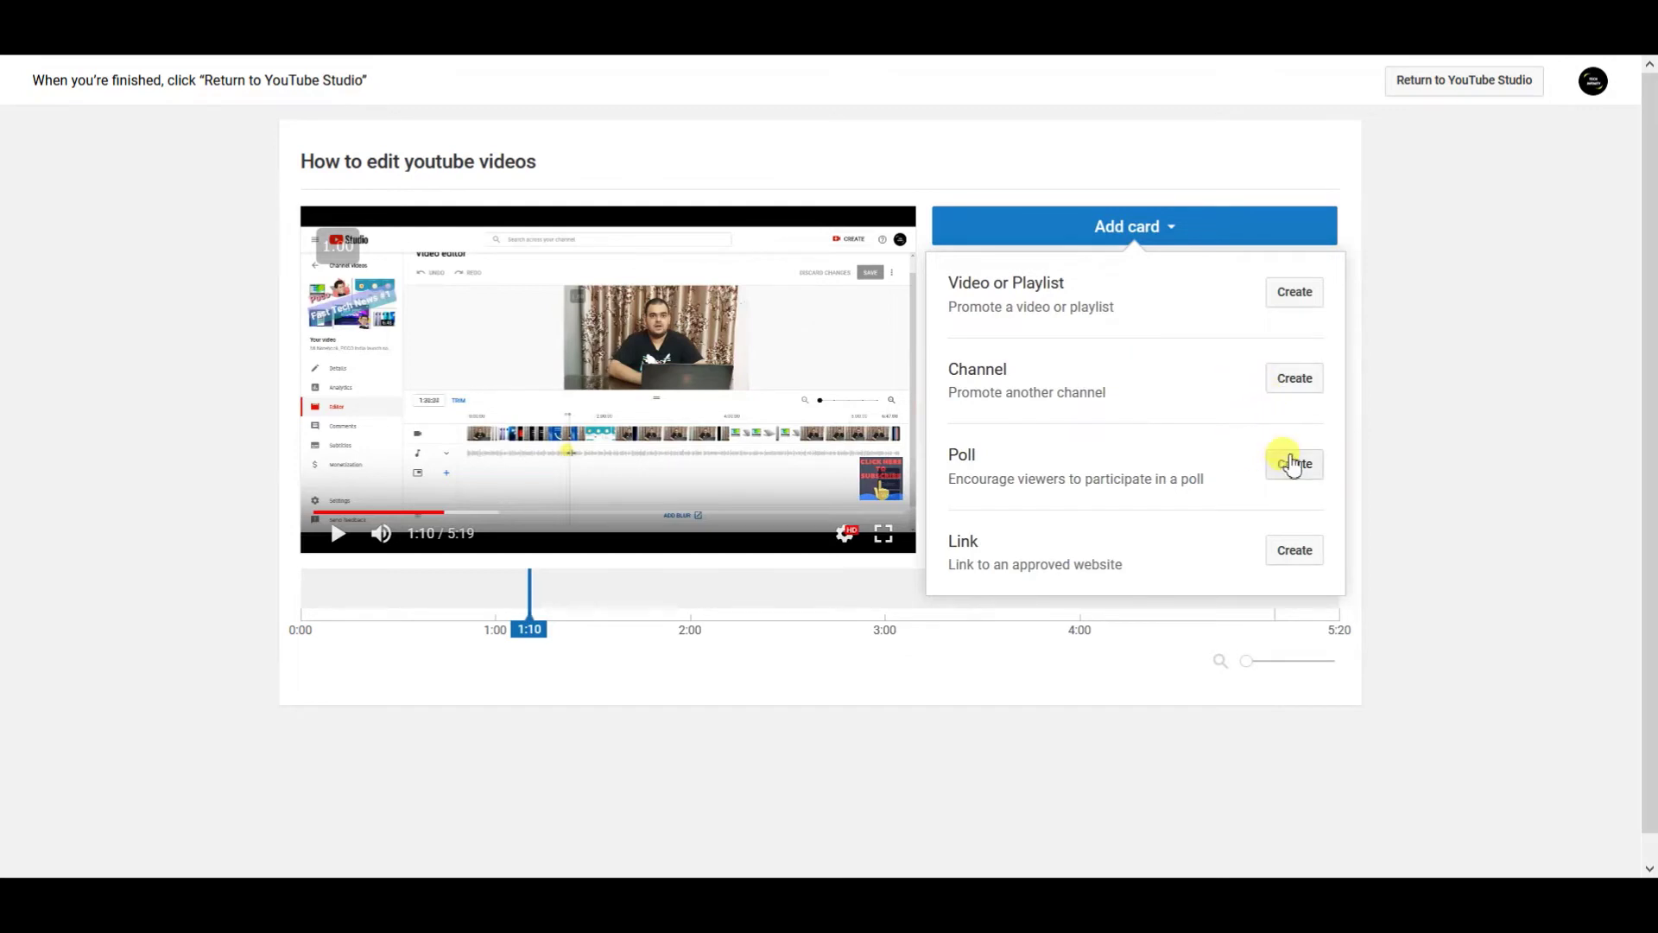
pyautogui.click(1295, 293)
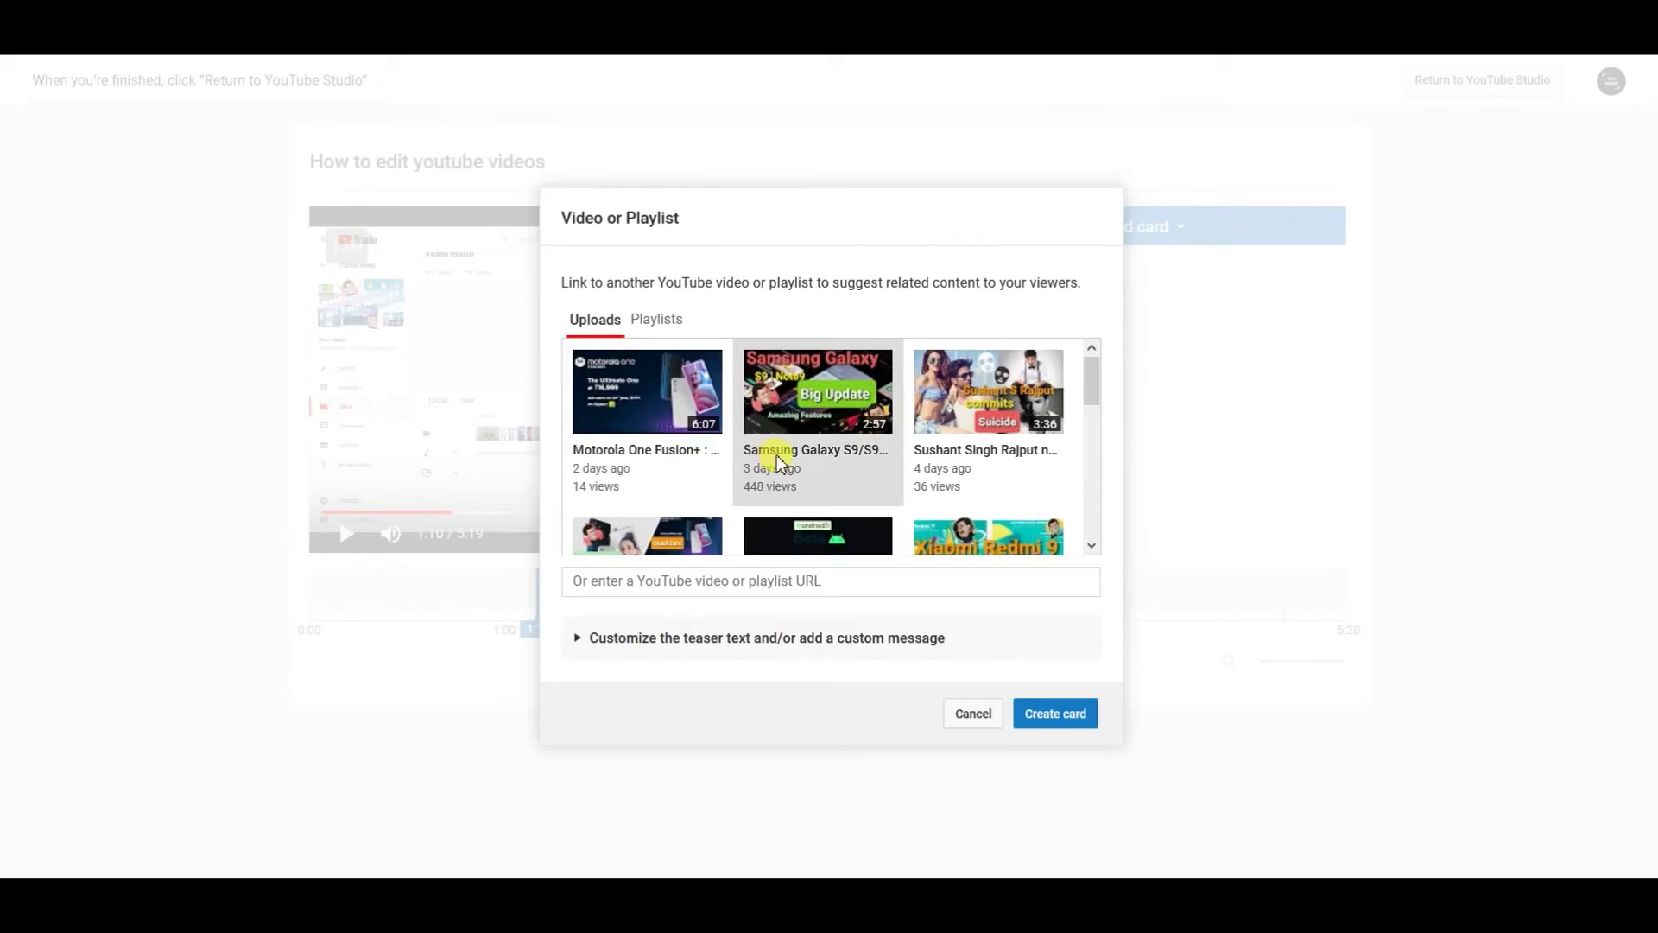
pyautogui.click(654, 321)
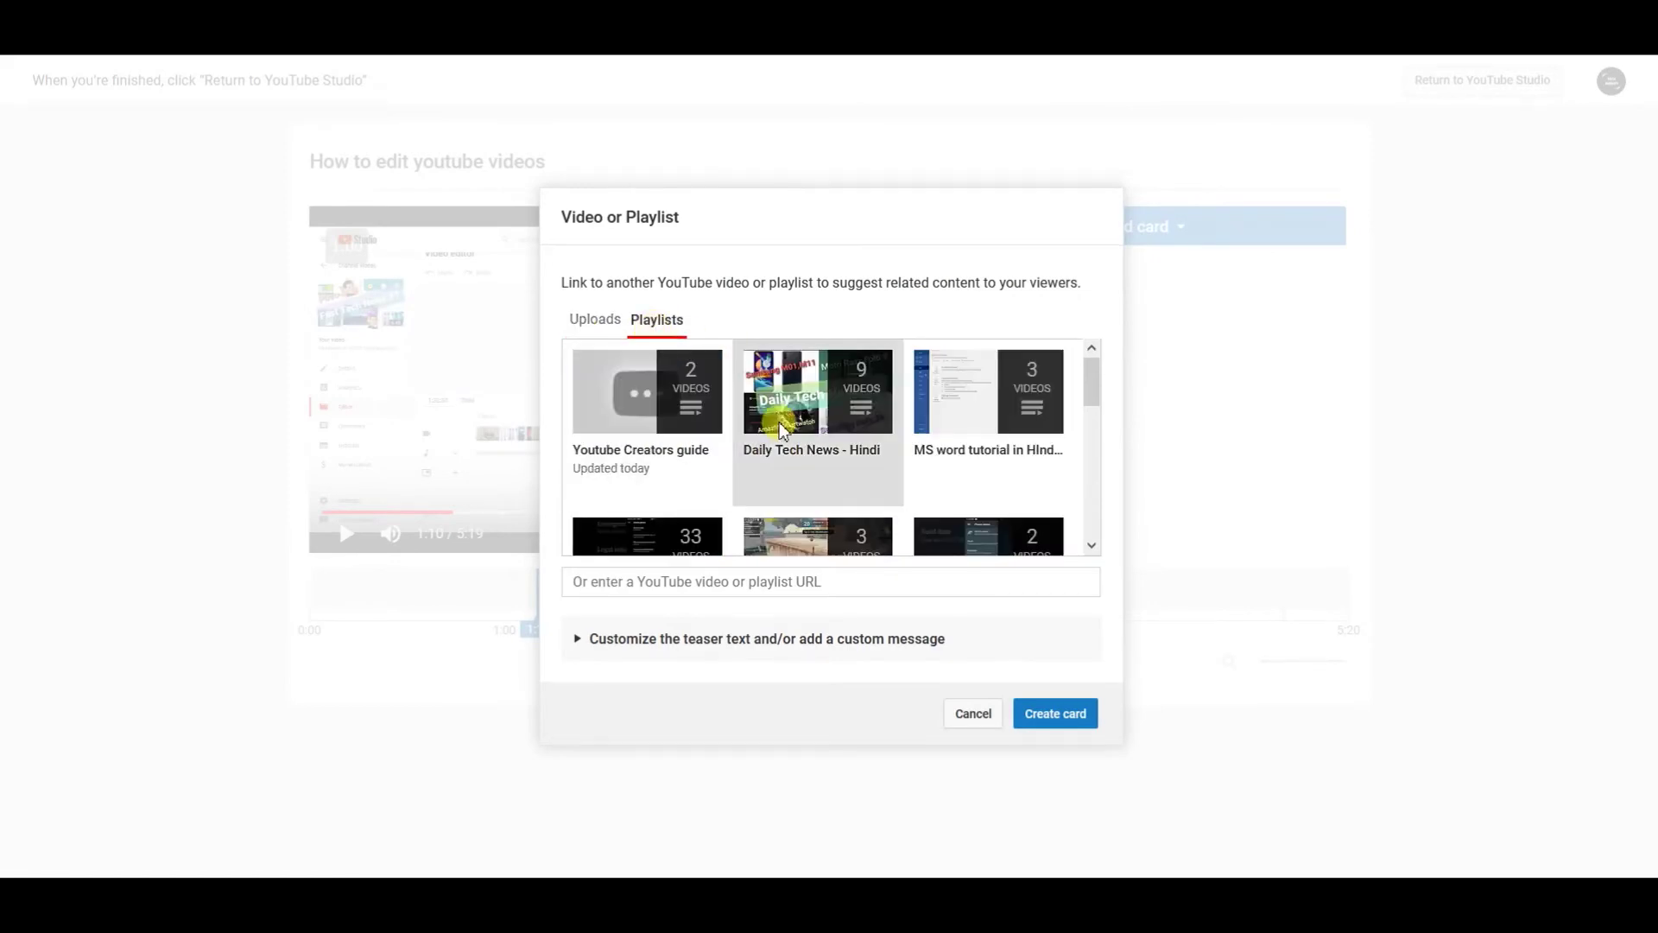
pyautogui.click(676, 410)
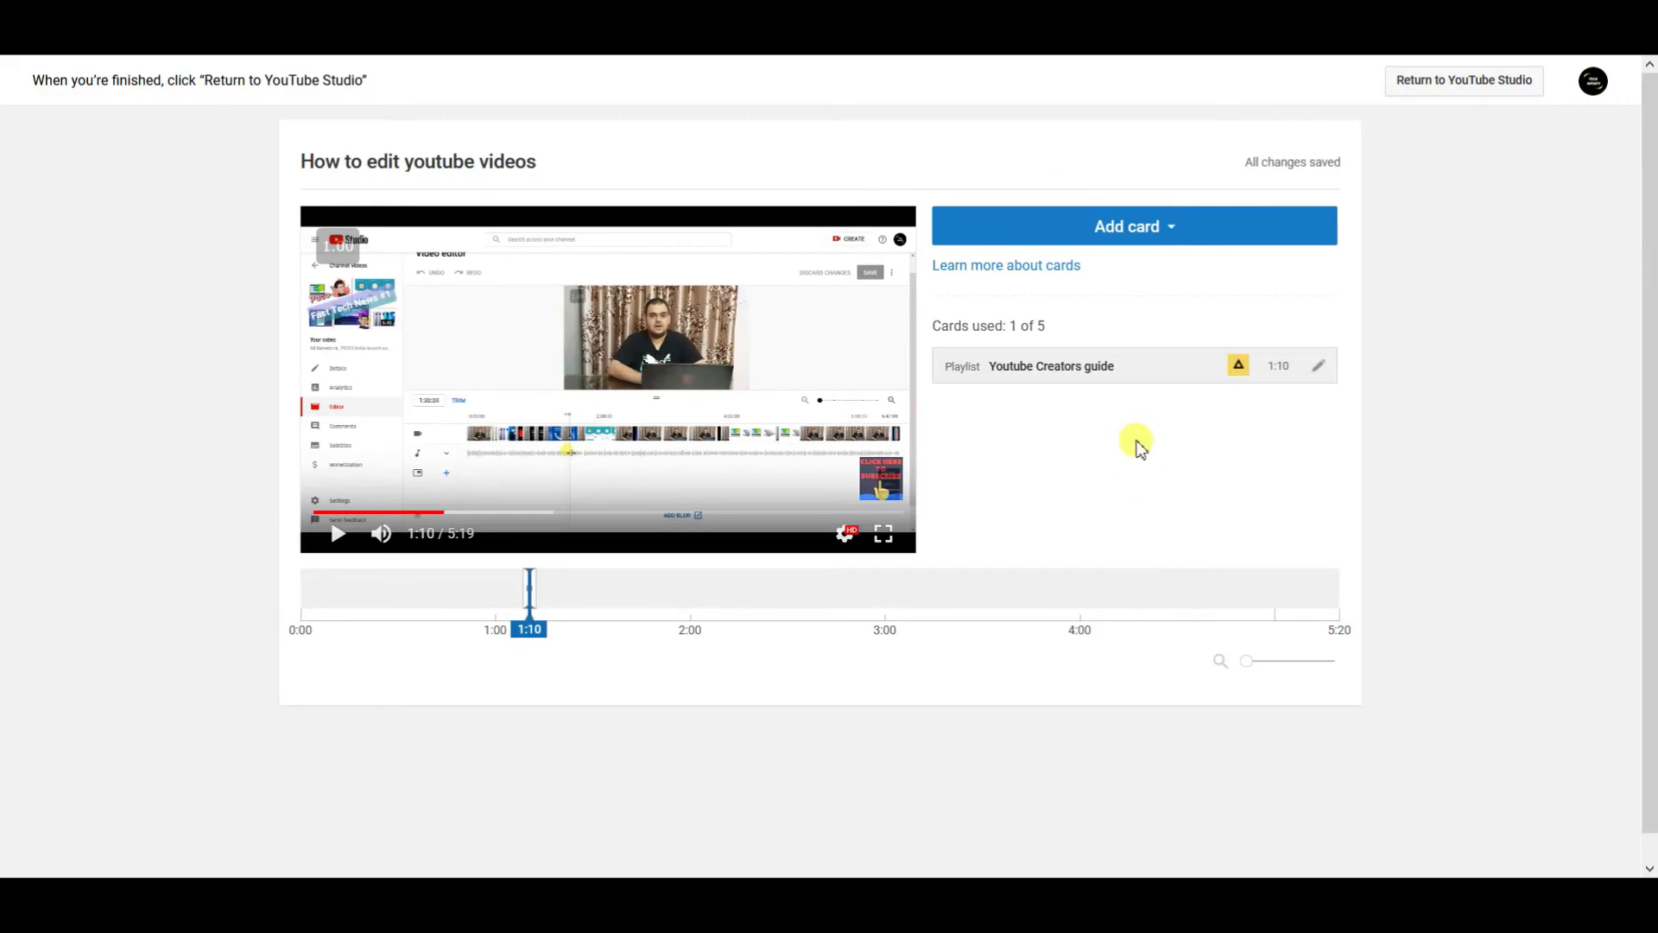
# - Change the 1:10 playlist card to link to Daily Tech News - Hindi, save it, and preview the card in the player
pyautogui.moveTo(1240, 373)
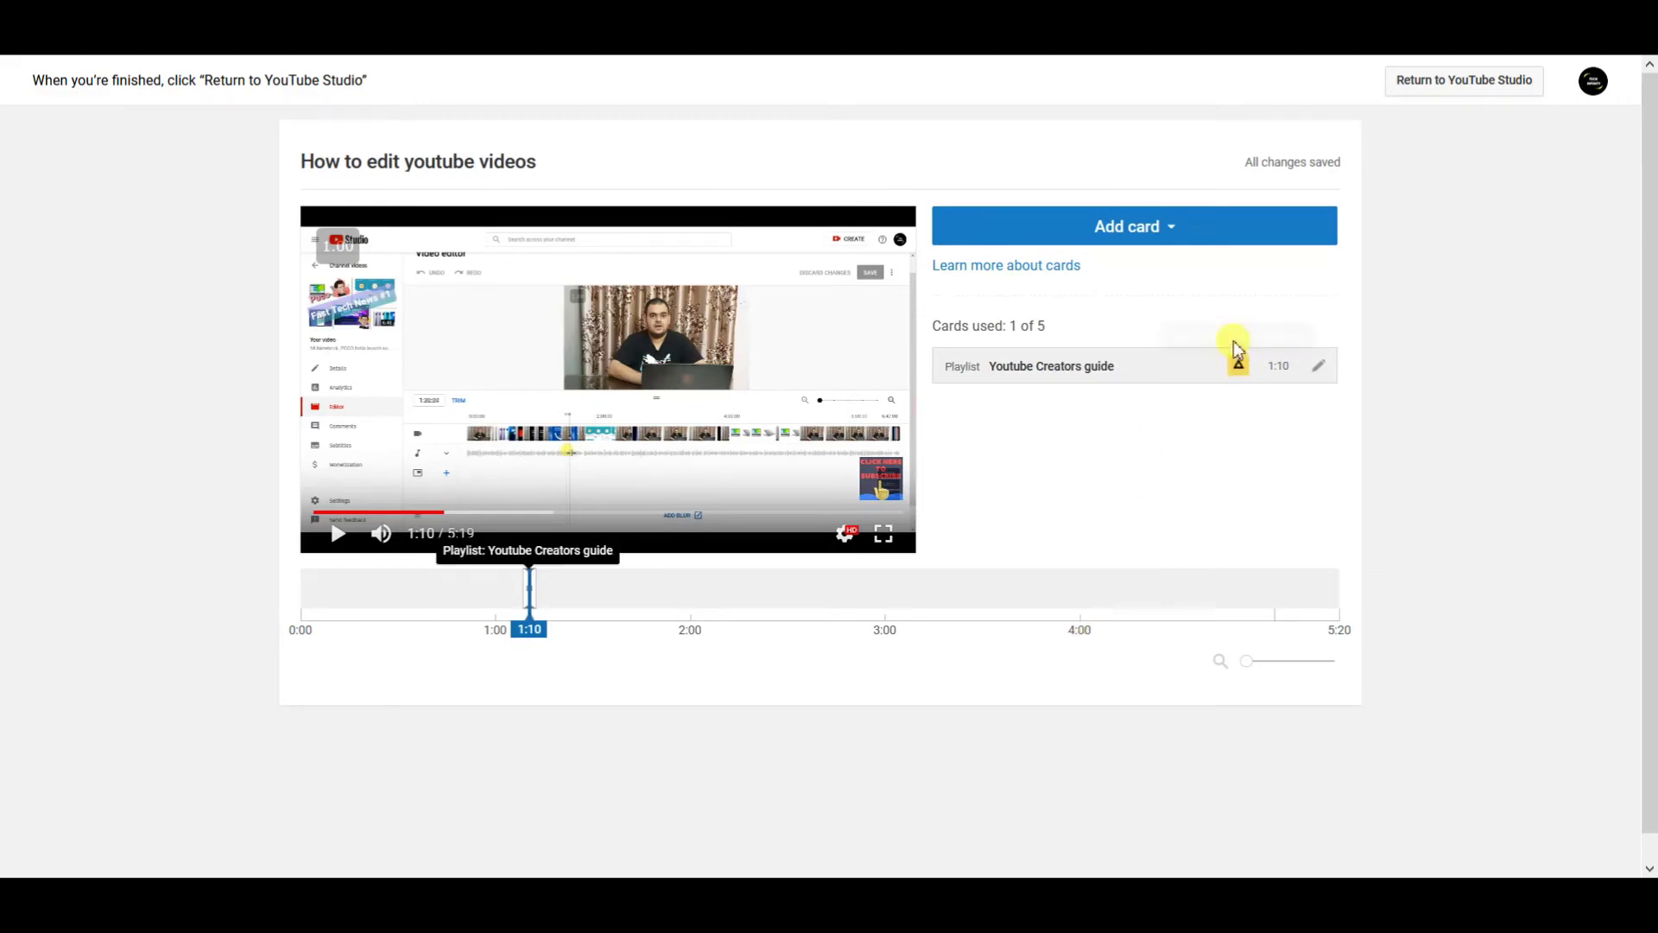
pyautogui.click(1314, 373)
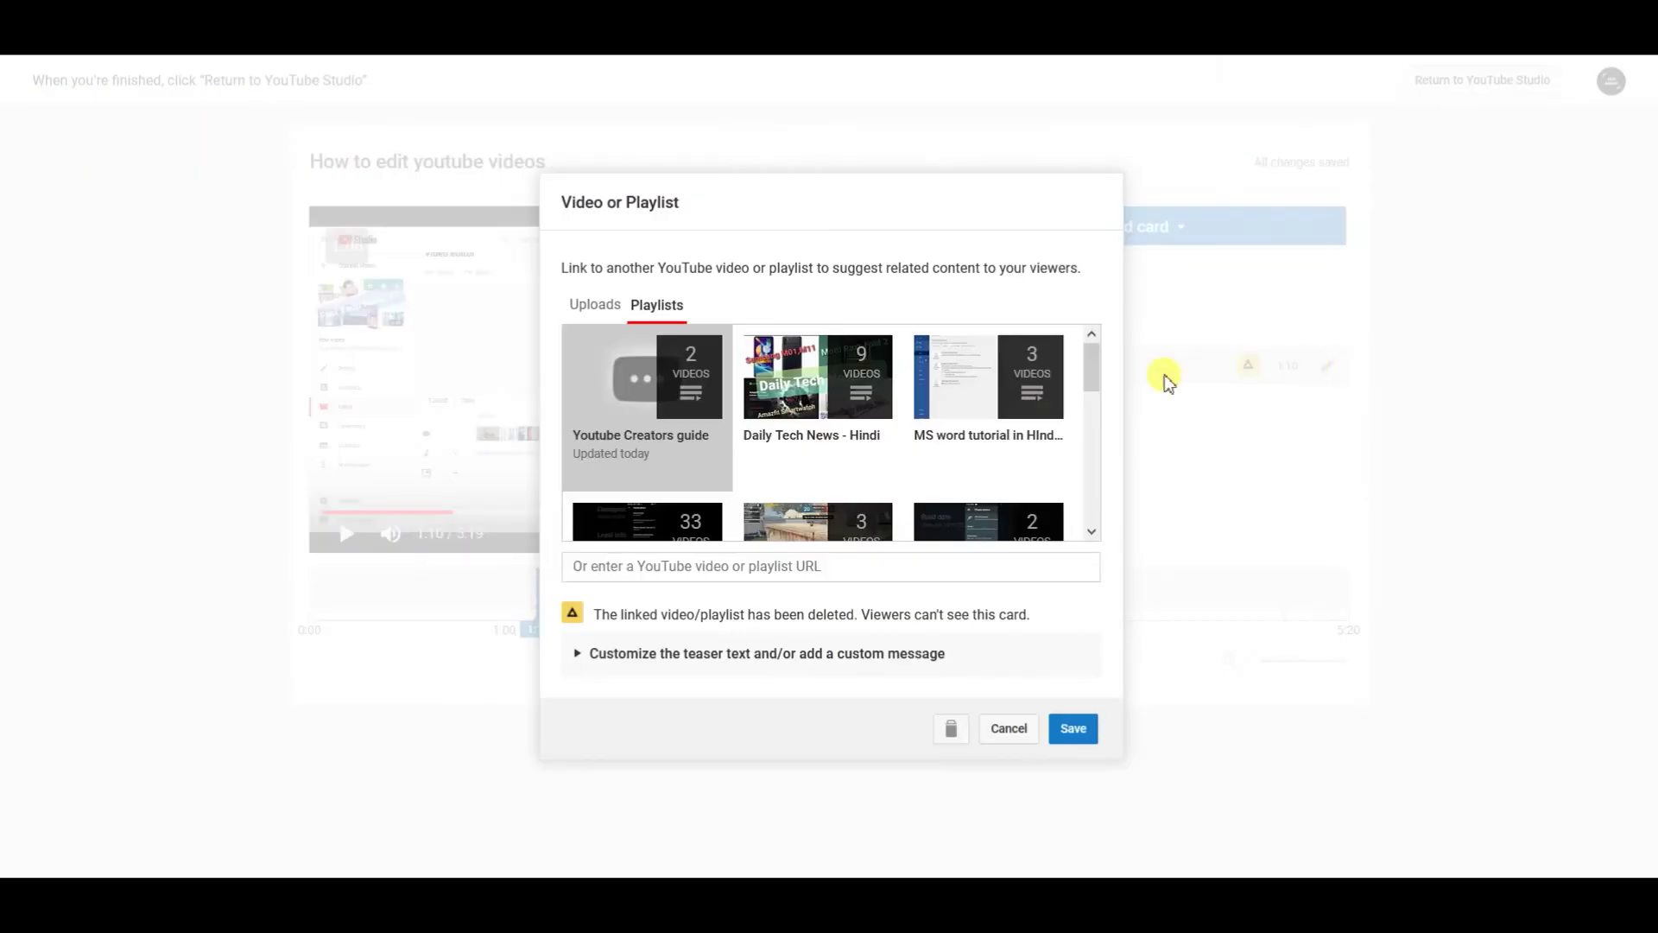
pyautogui.scroll(-1, 881, 448)
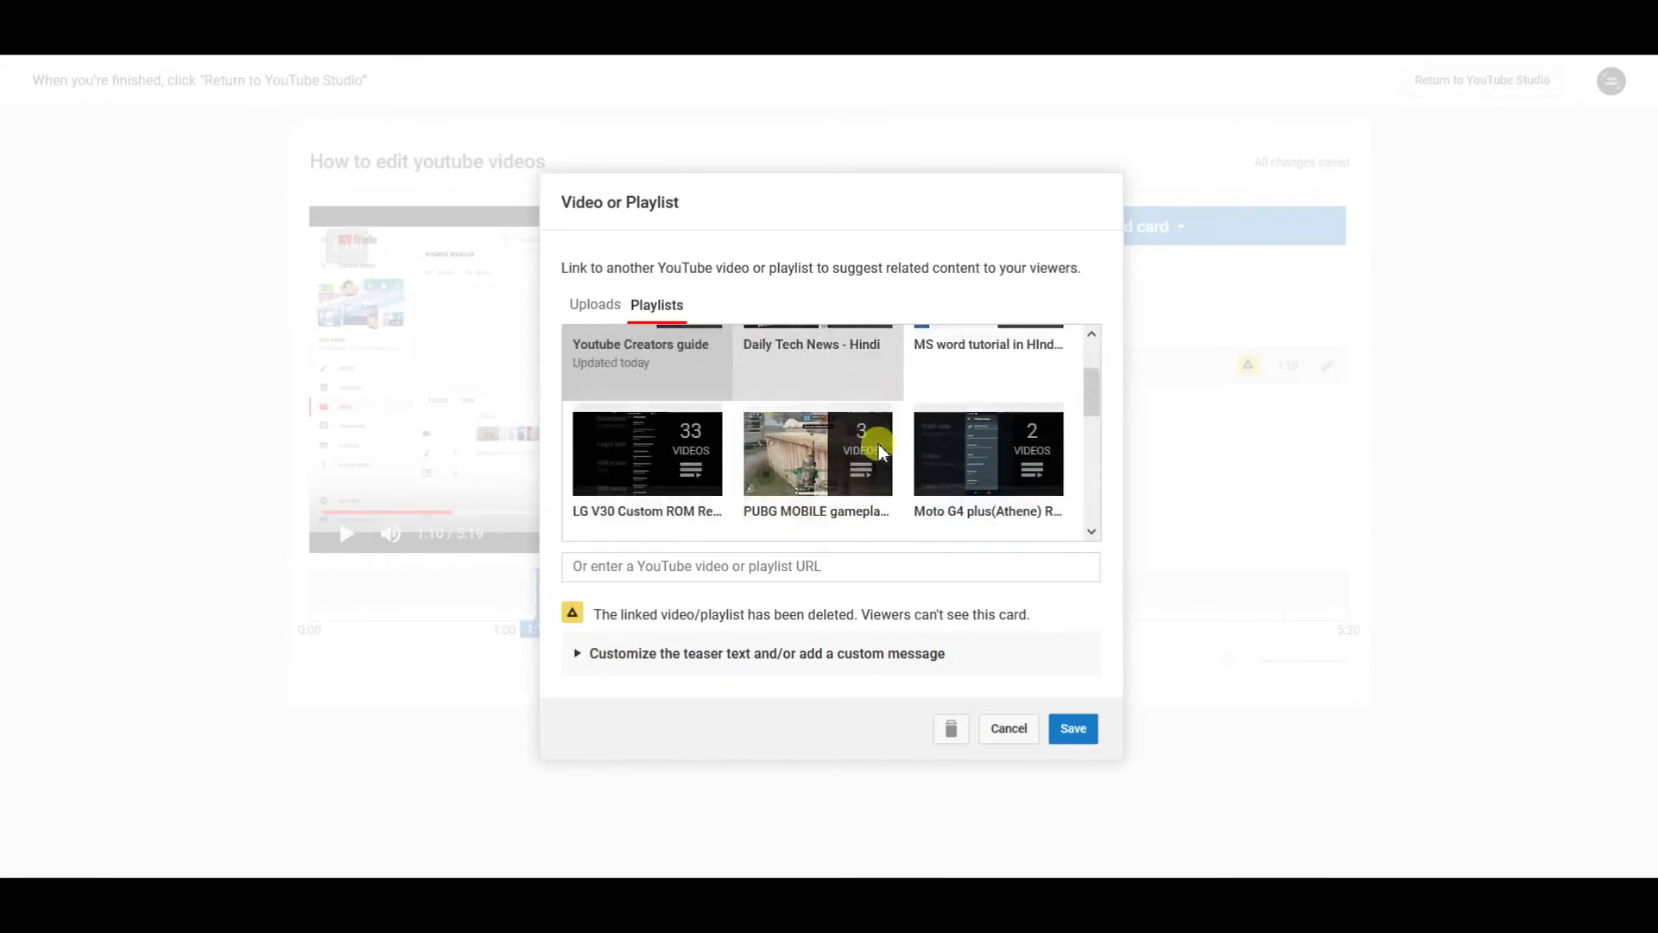
pyautogui.scroll(1, 858, 432)
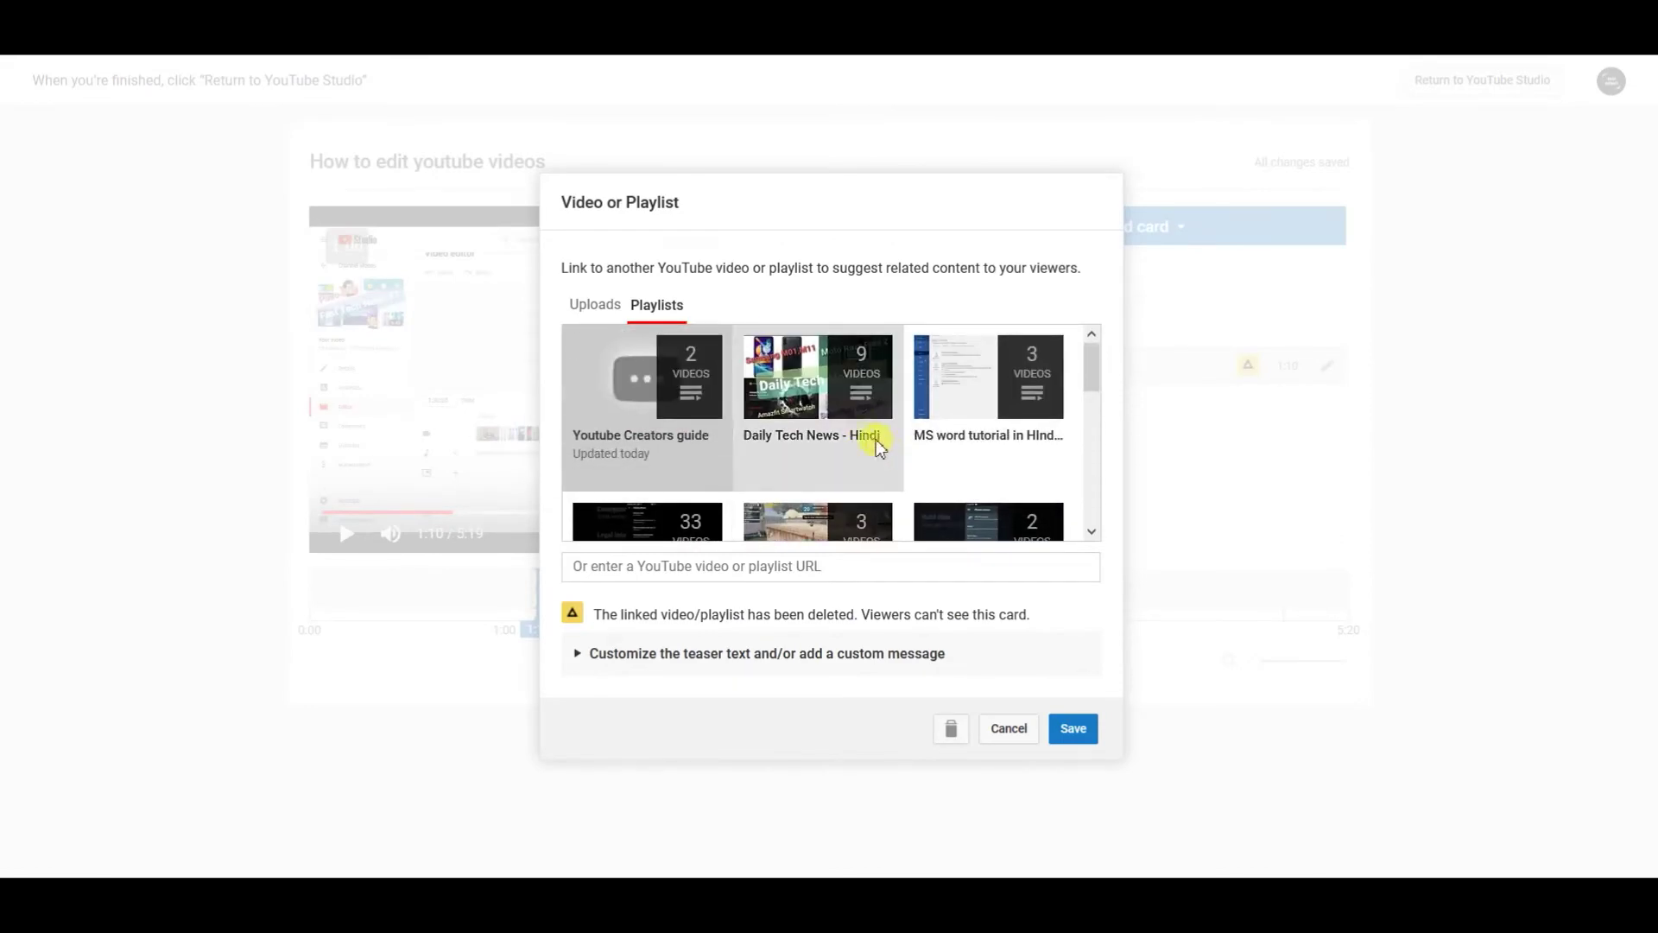
pyautogui.click(858, 436)
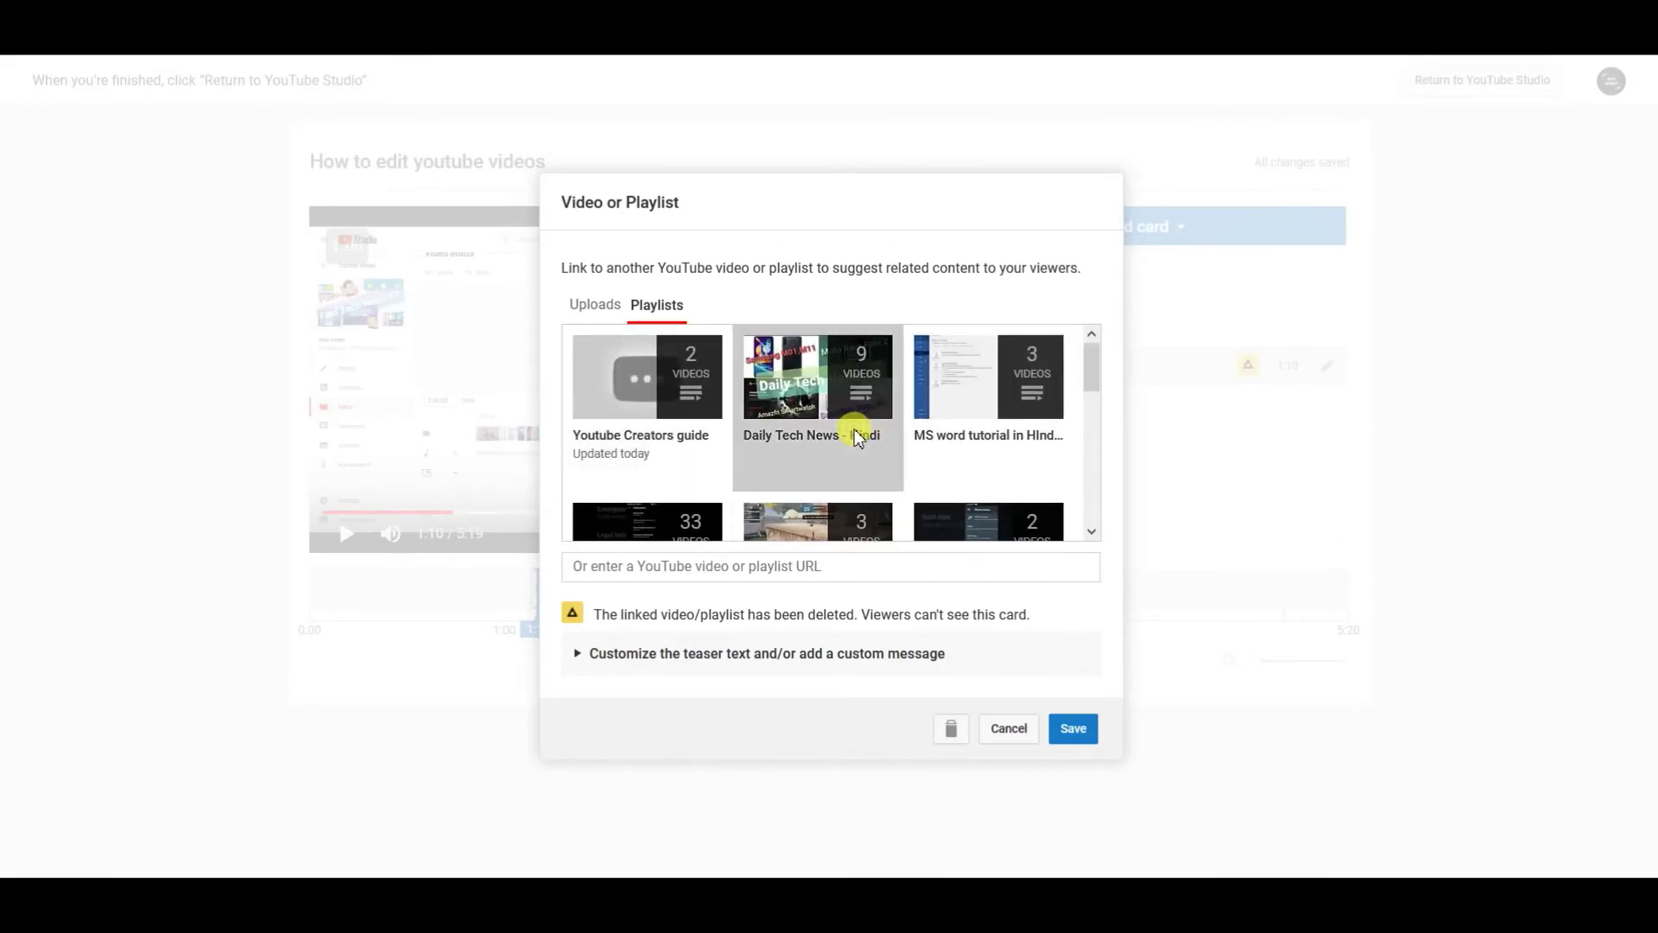
pyautogui.click(1070, 730)
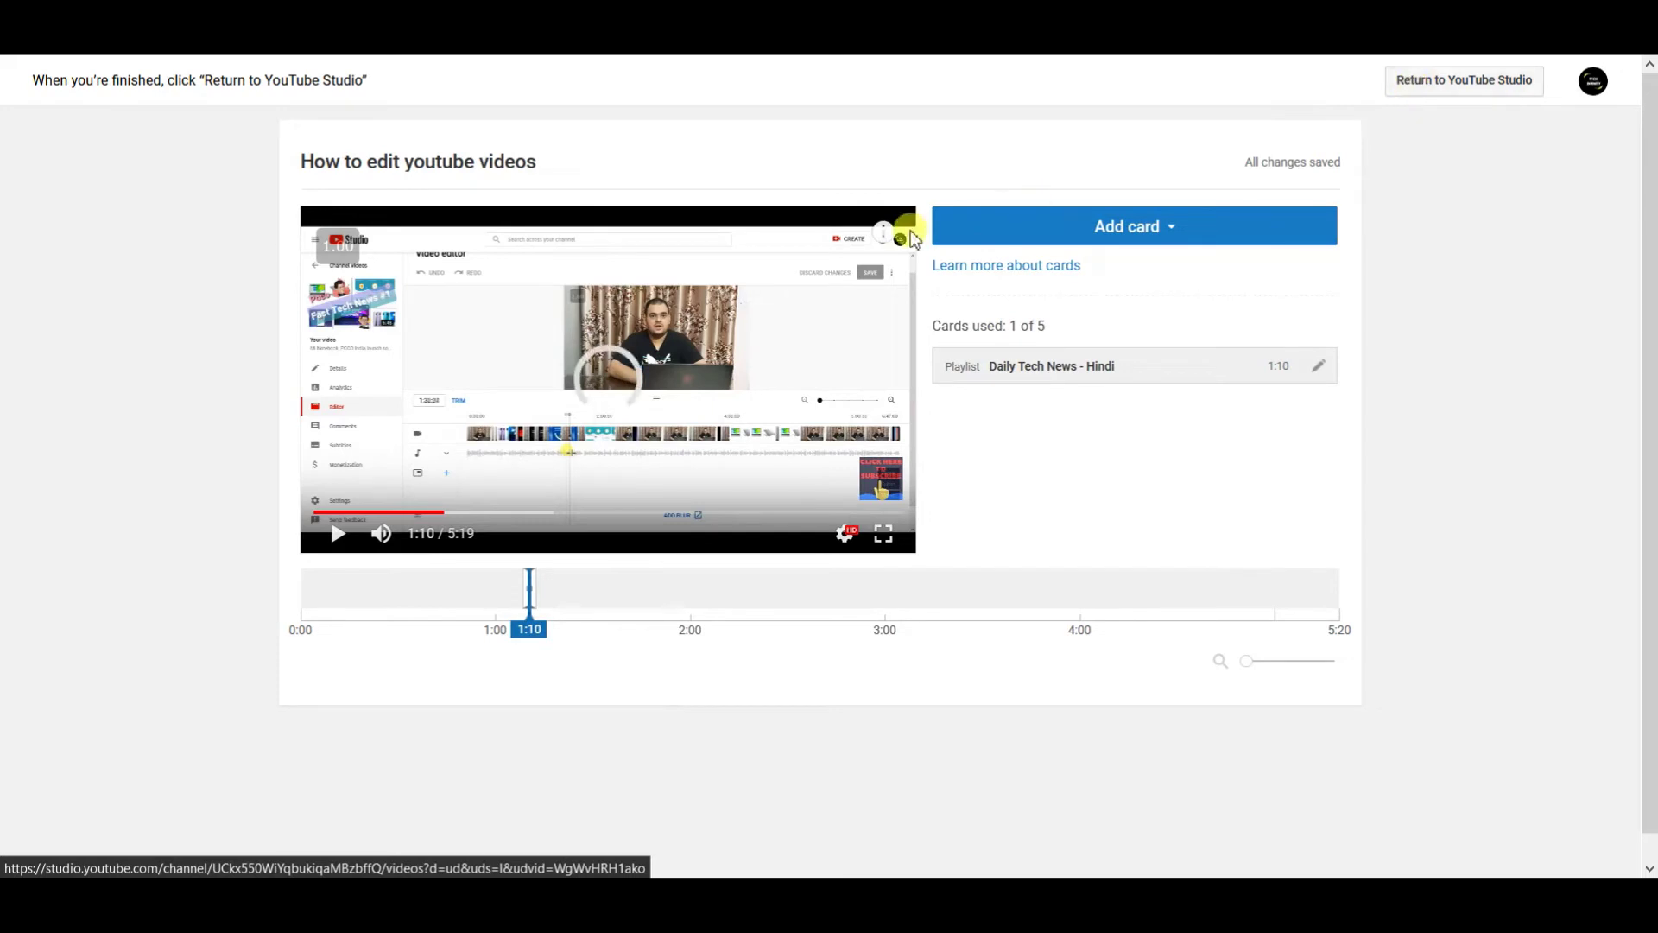
pyautogui.click(833, 268)
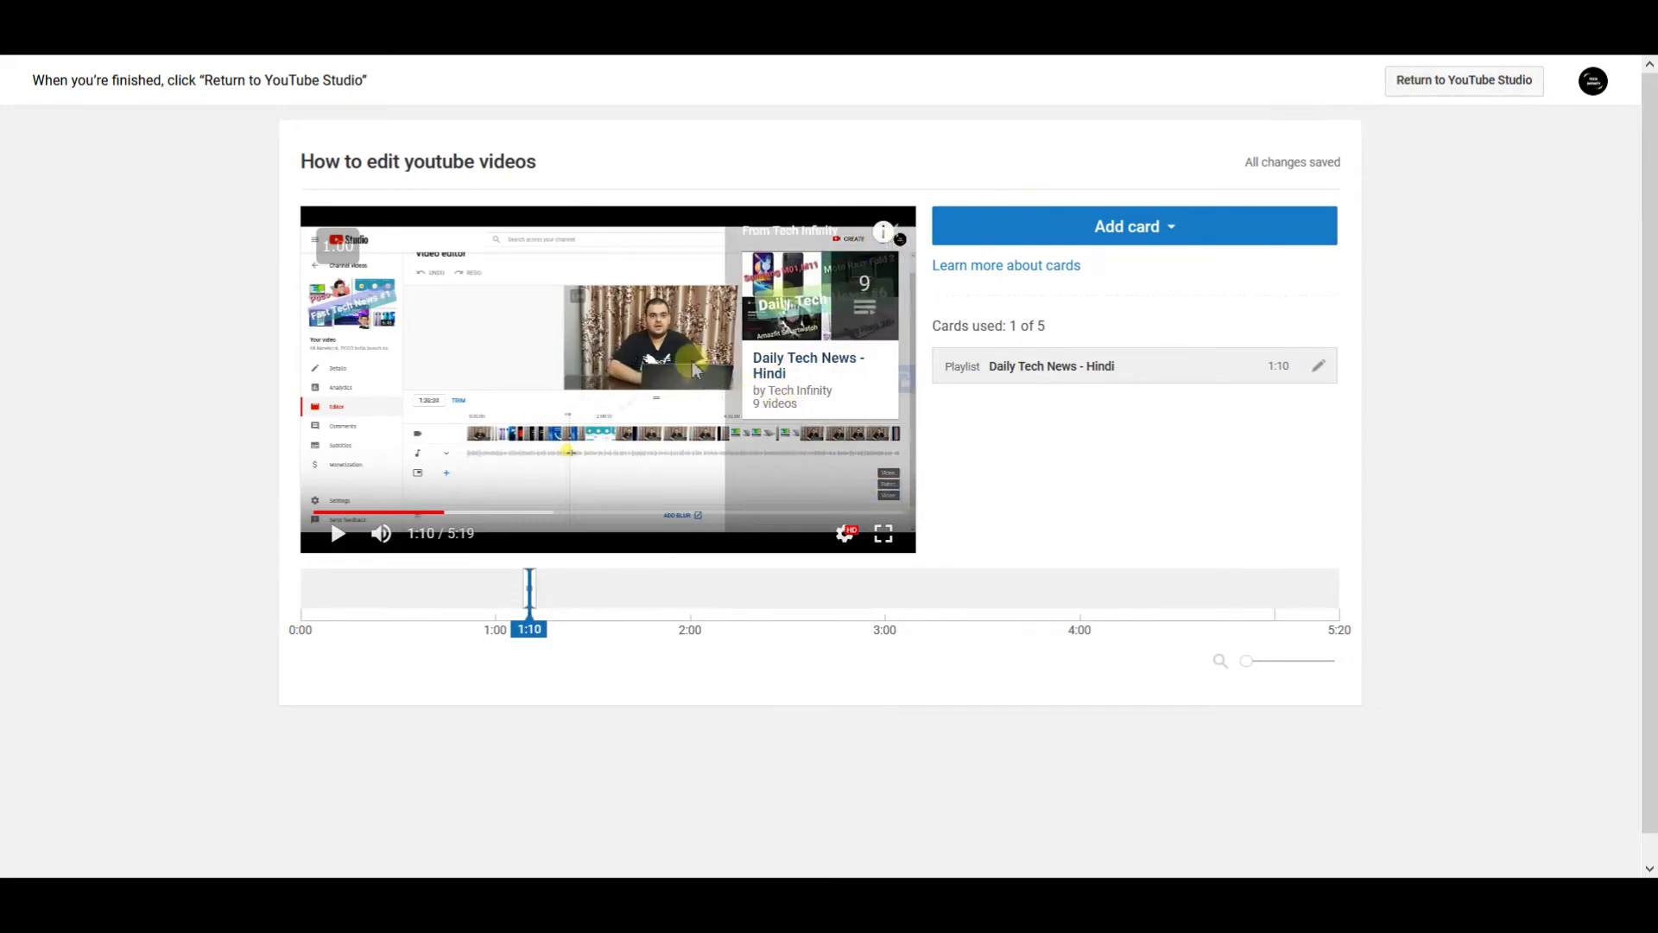
pyautogui.click(889, 241)
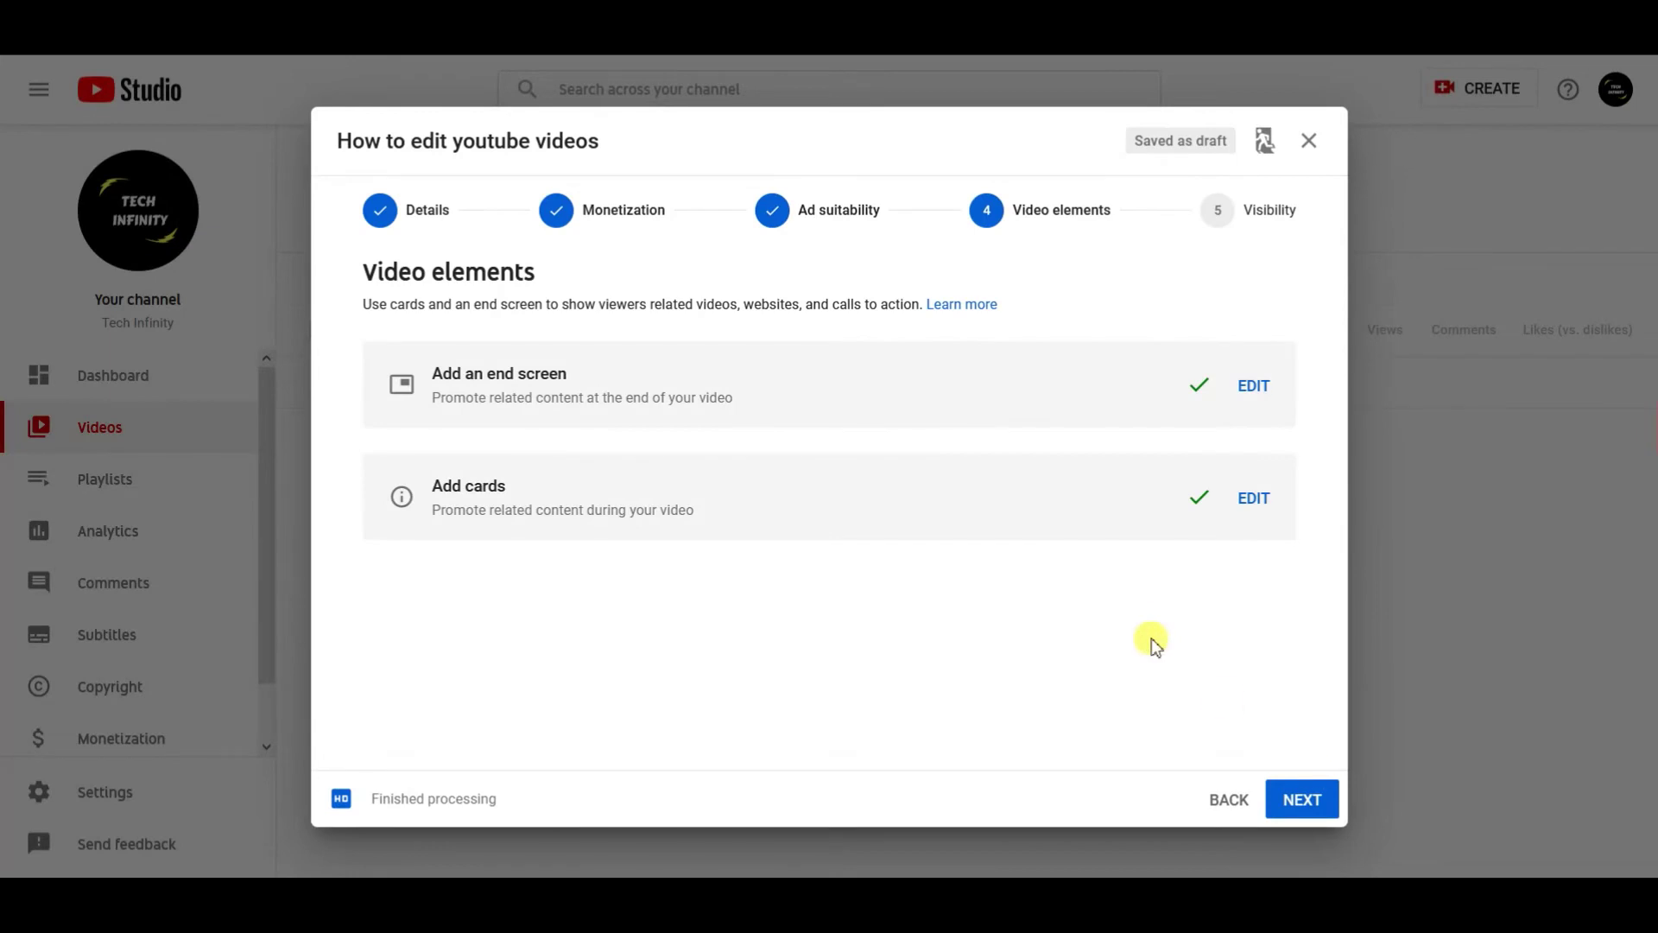
# - Continue to the visibility stage of the upload and review the save or publish options
pyautogui.click(1320, 801)
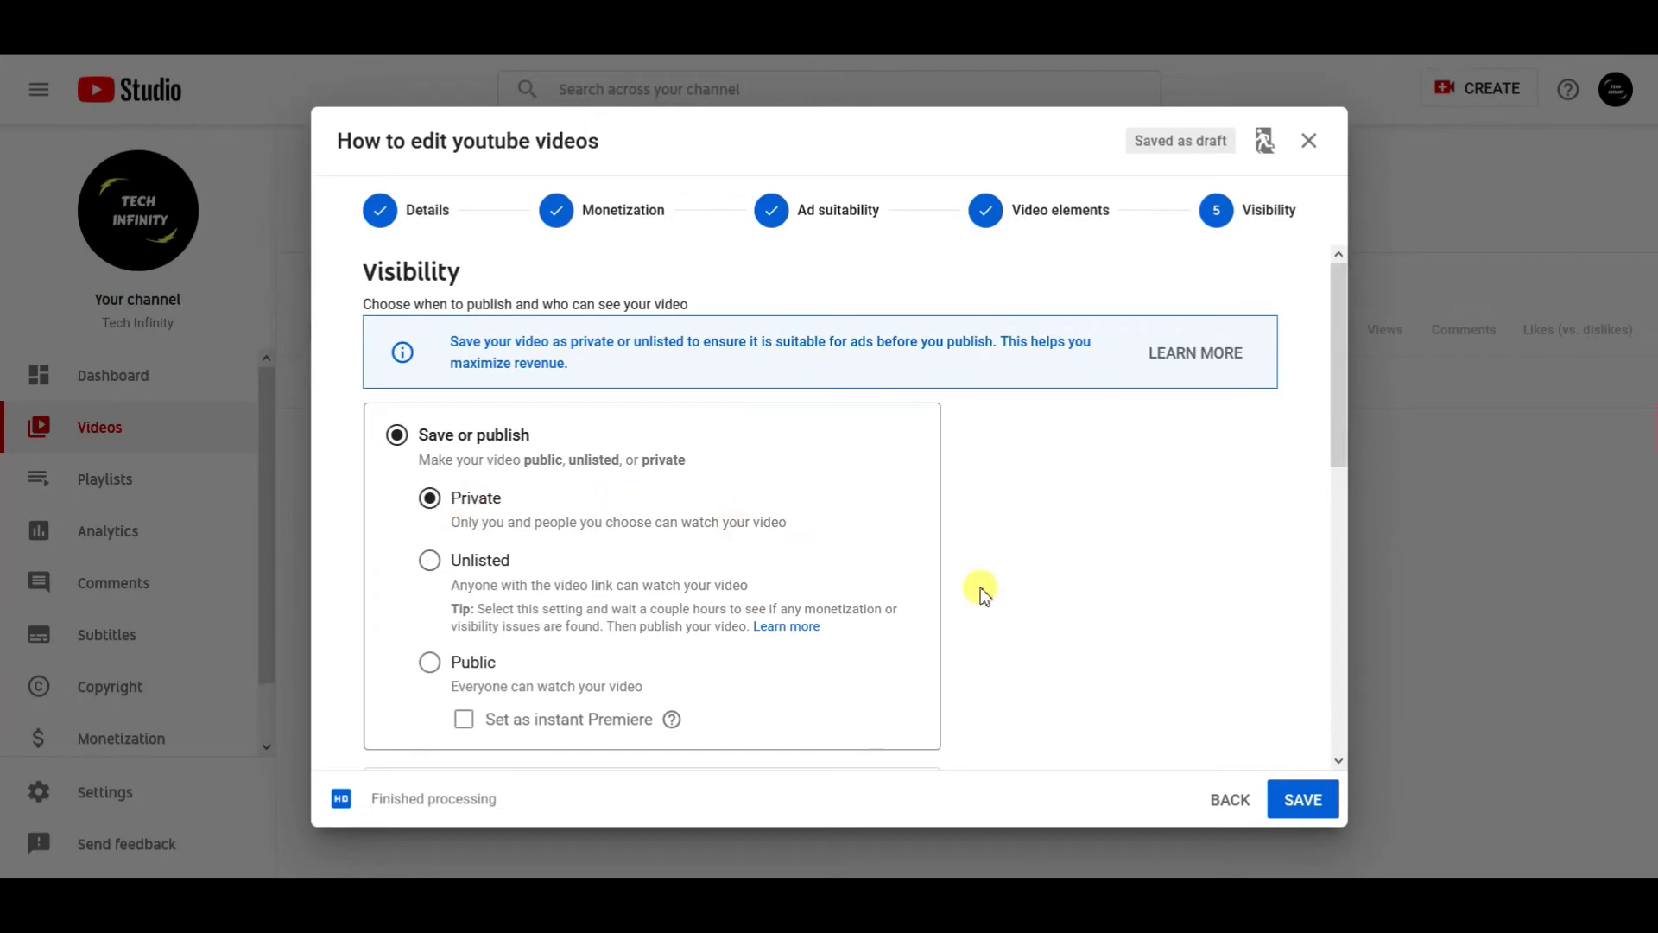
pyautogui.scroll(-1, 981, 588)
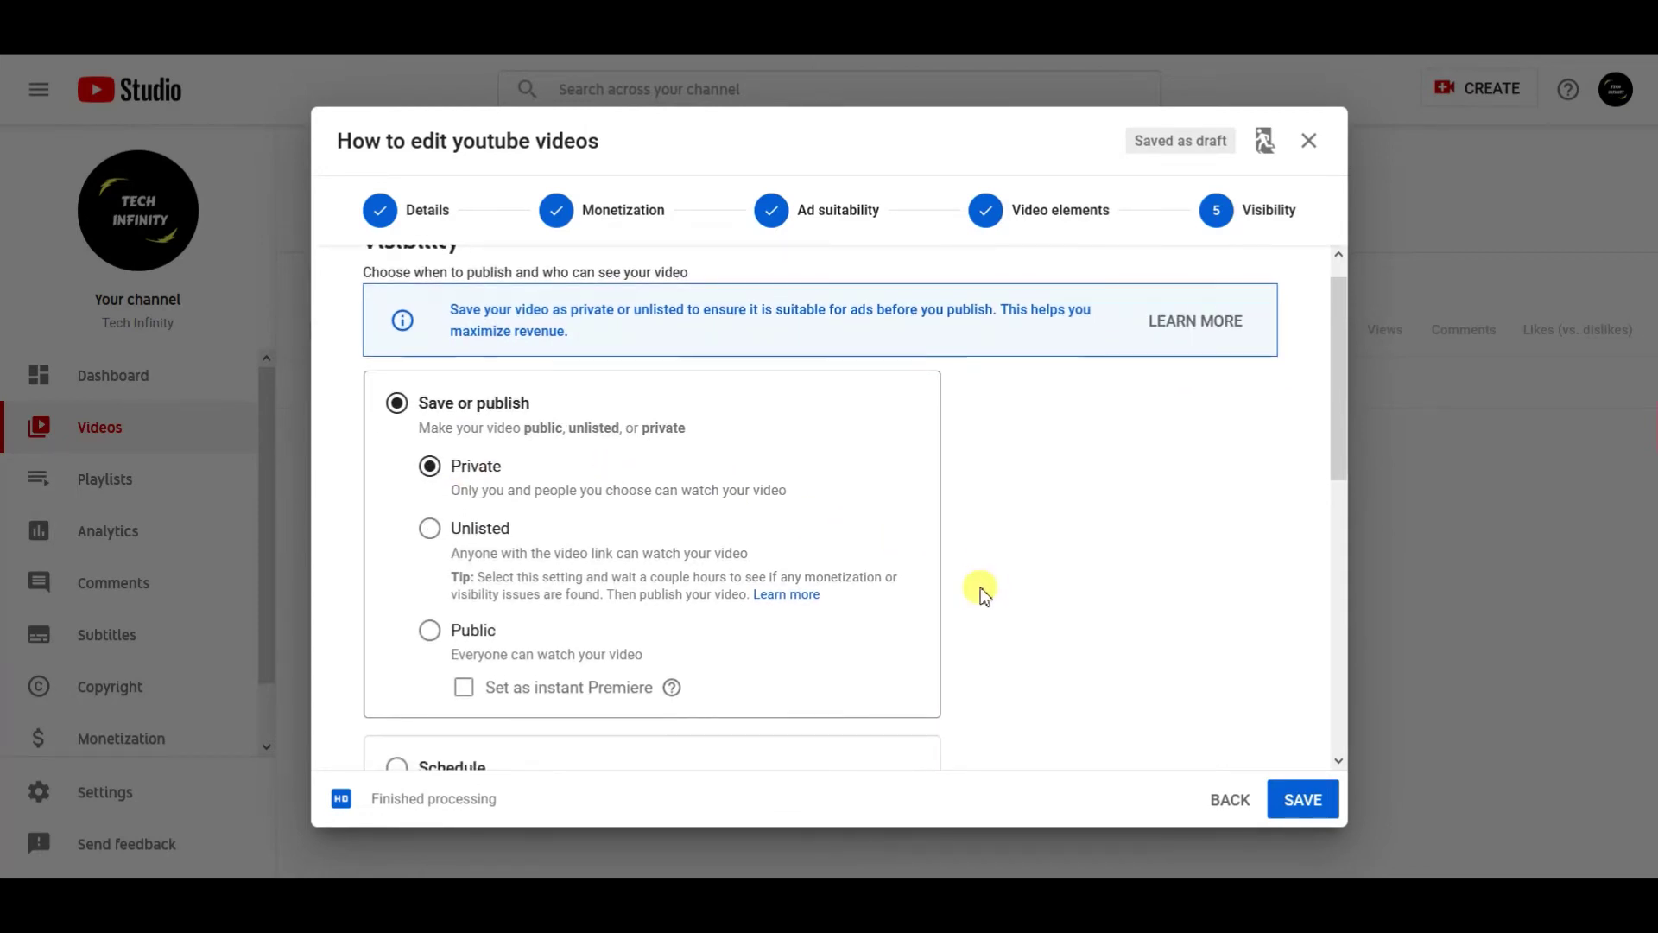
pyautogui.scroll(-2, 980, 591)
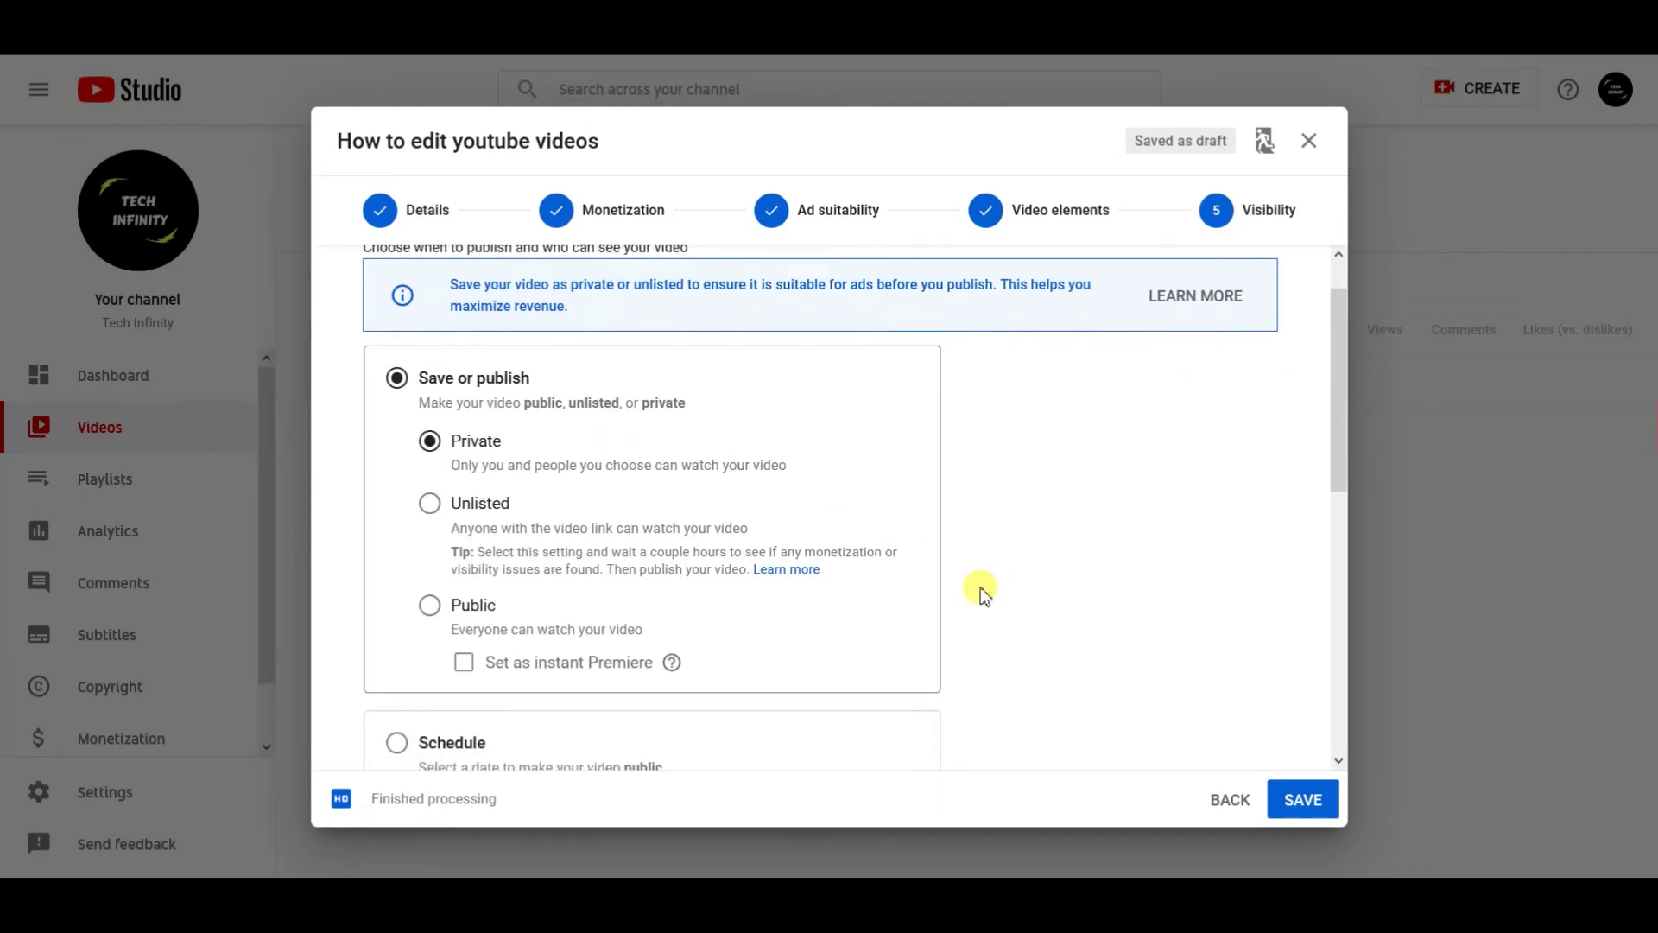
pyautogui.scroll(3, 982, 592)
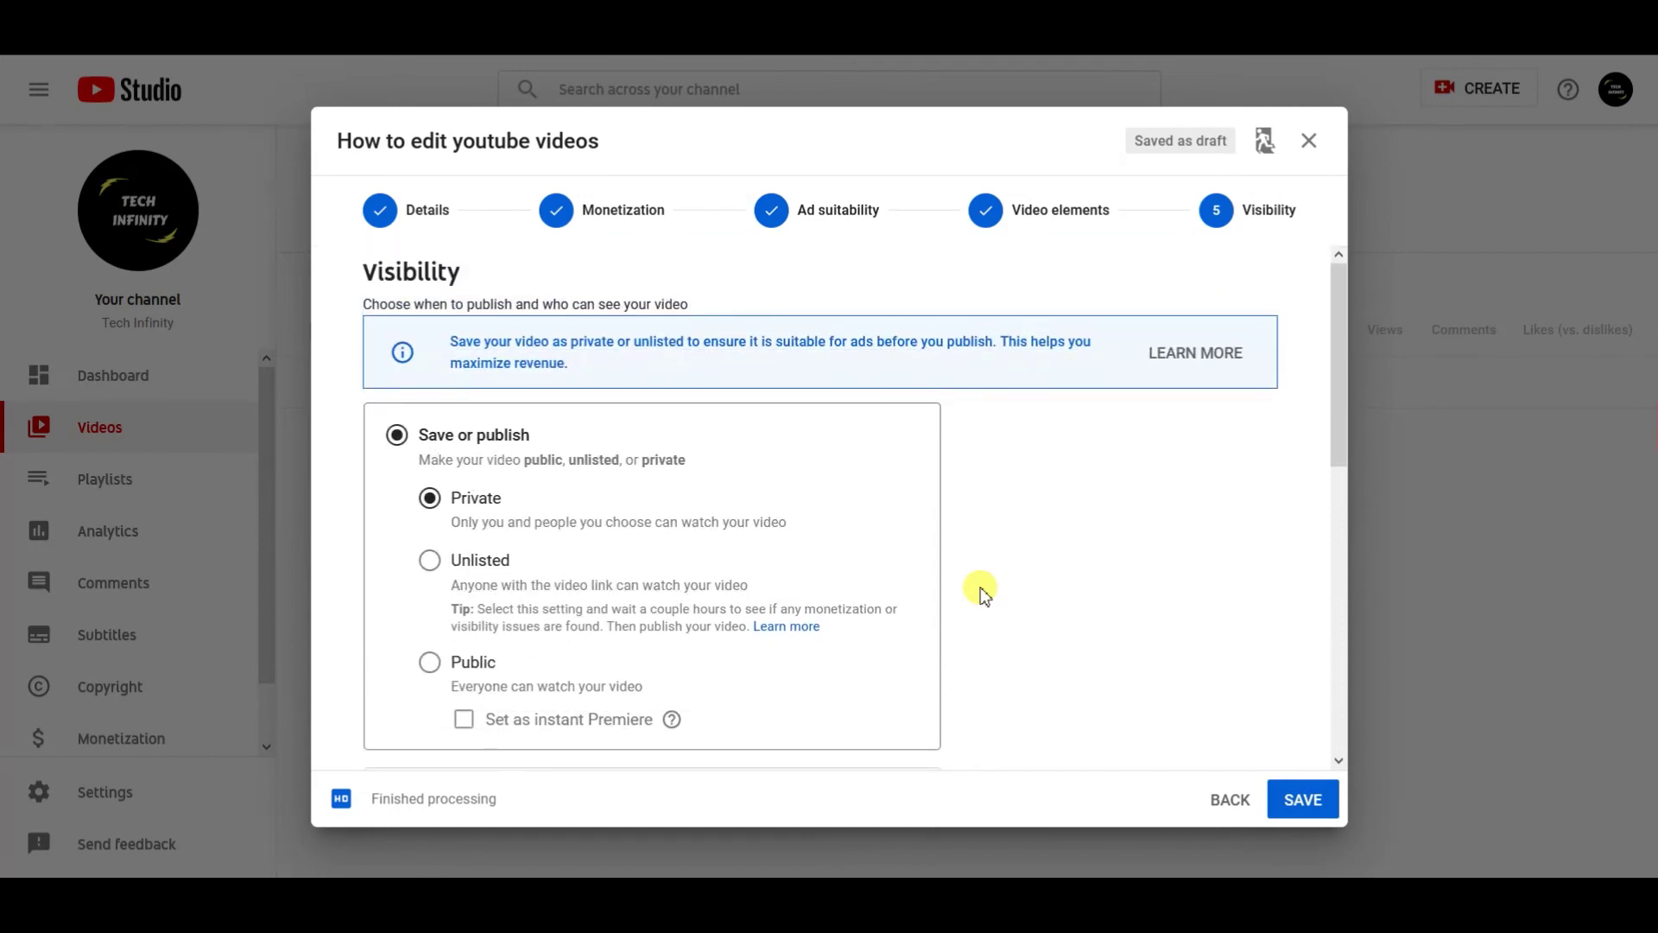
# - Set the video's visibility to Public and set it as an instant Premiere
pyautogui.scroll(-1, 983, 594)
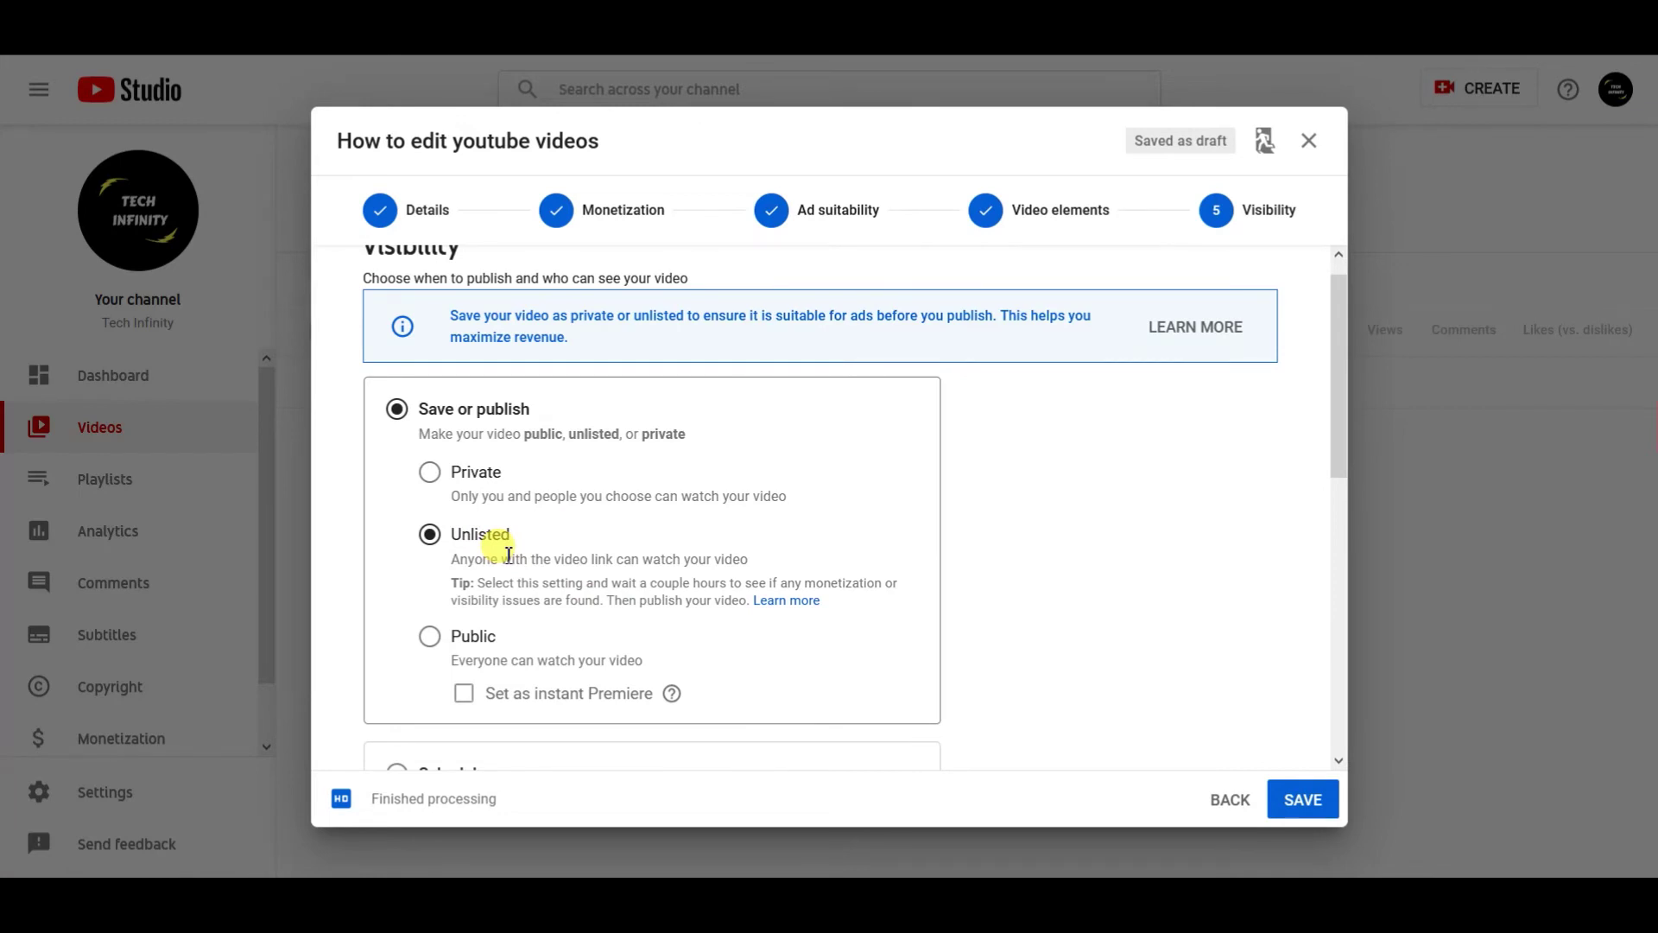
pyautogui.scroll(-1, 555, 648)
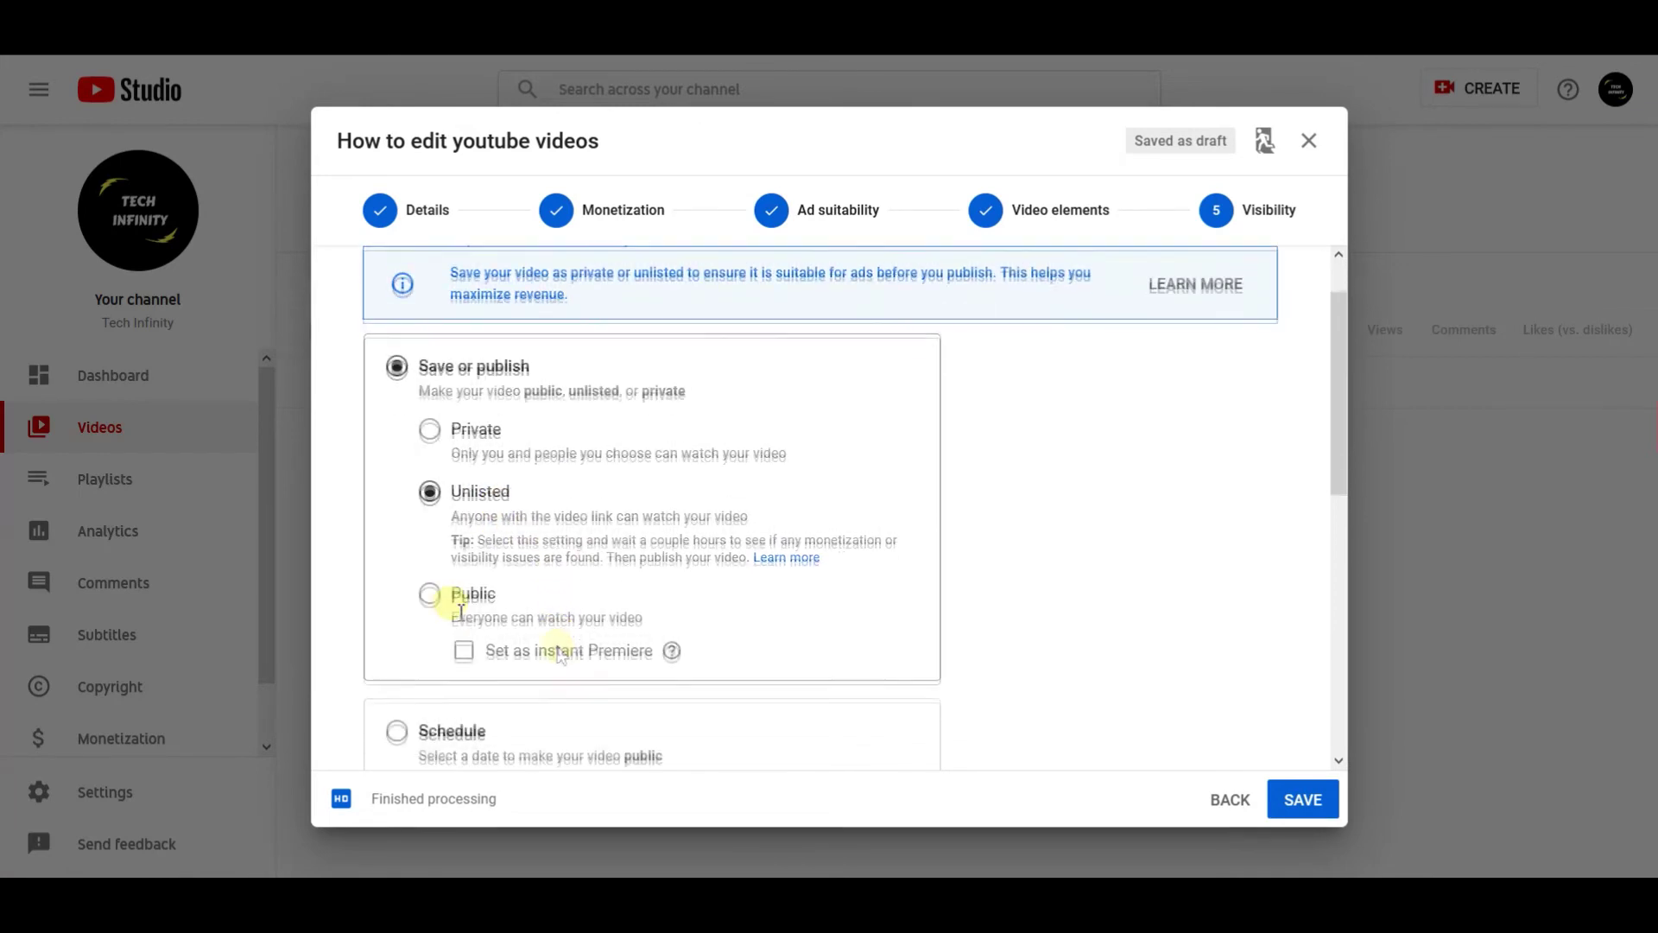
pyautogui.click(443, 596)
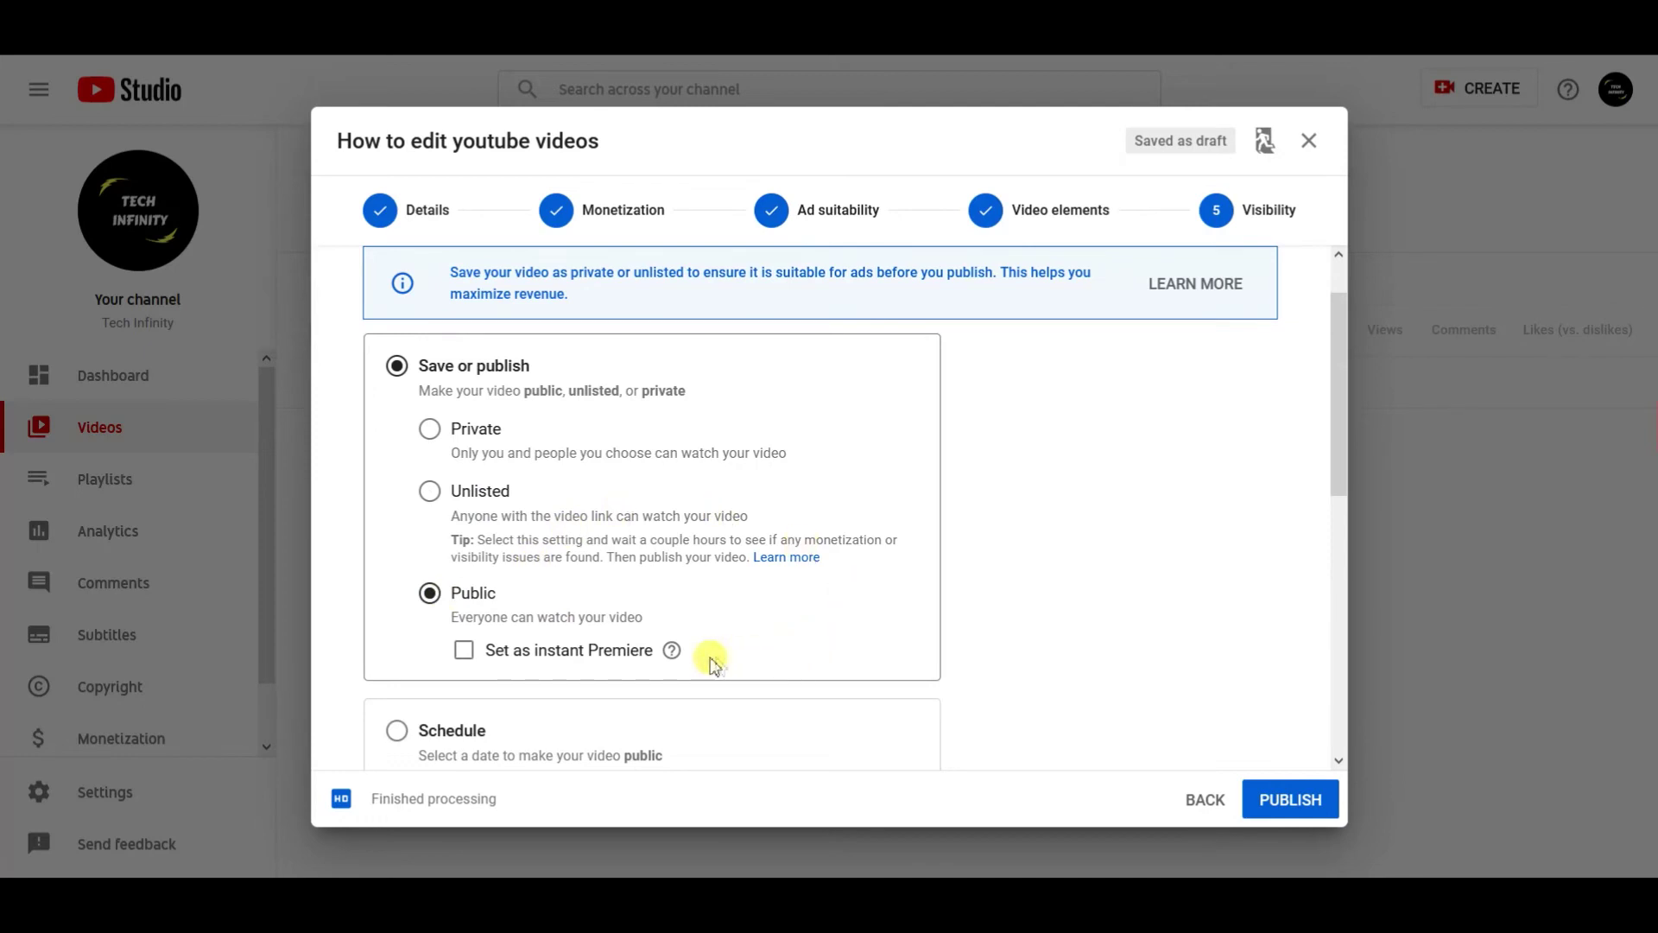
pyautogui.moveTo(669, 651)
# - Switch the video's visibility to a scheduled release dated Jun 18, 2020
pyautogui.scroll(-1, 727, 569)
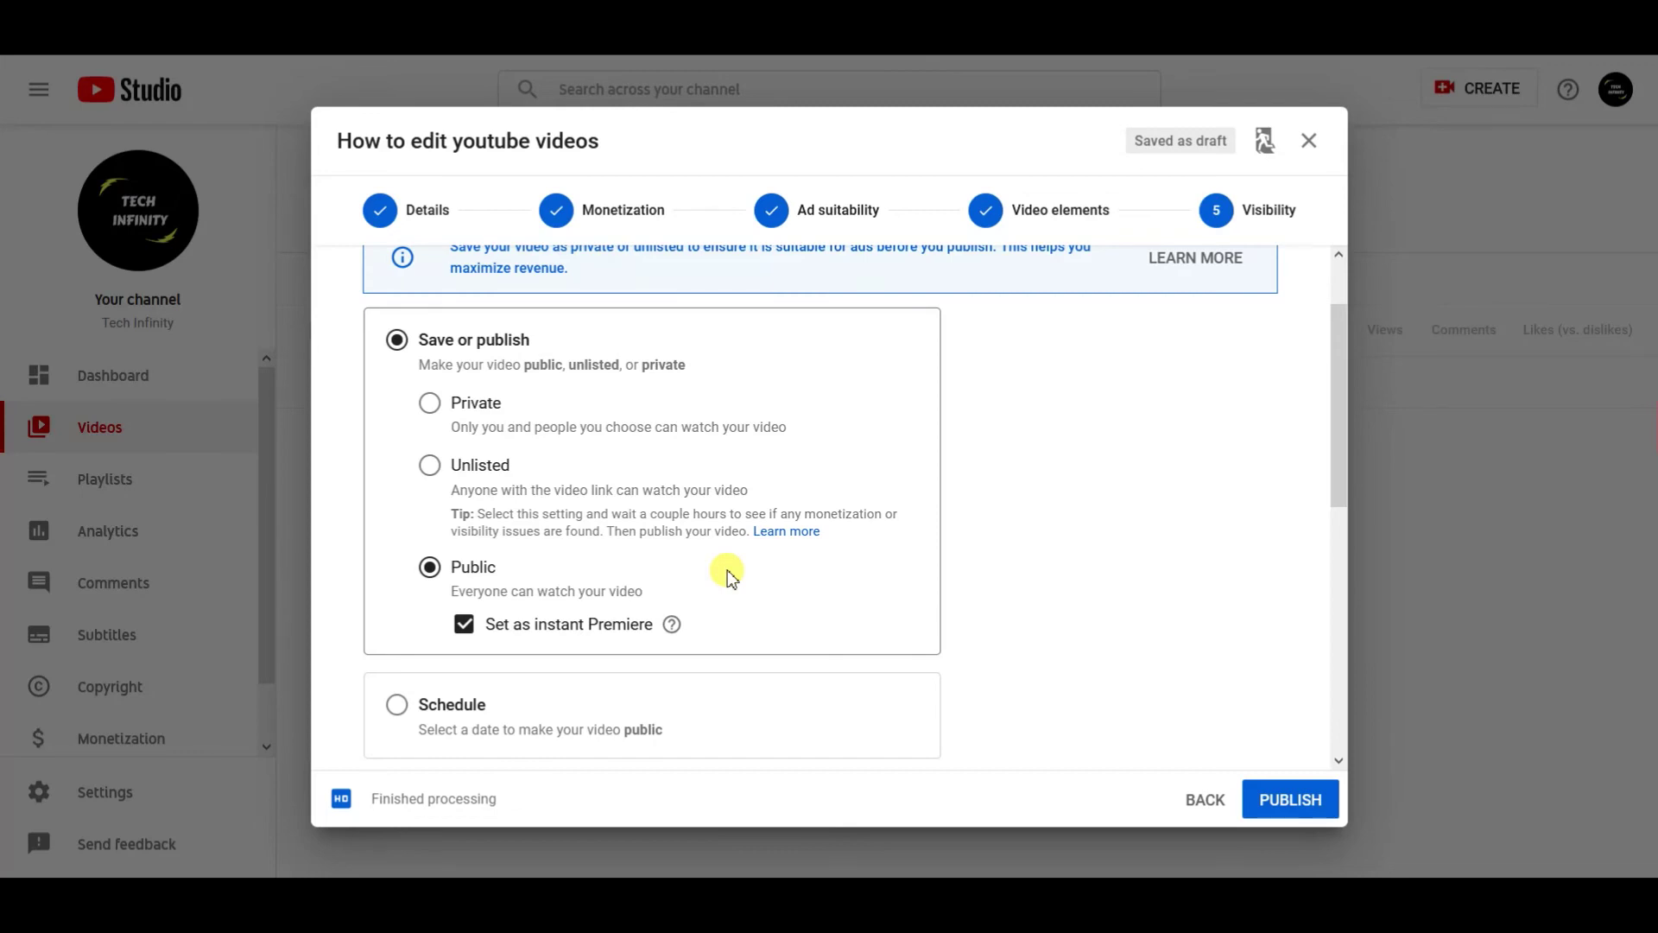
pyautogui.scroll(-2, 727, 570)
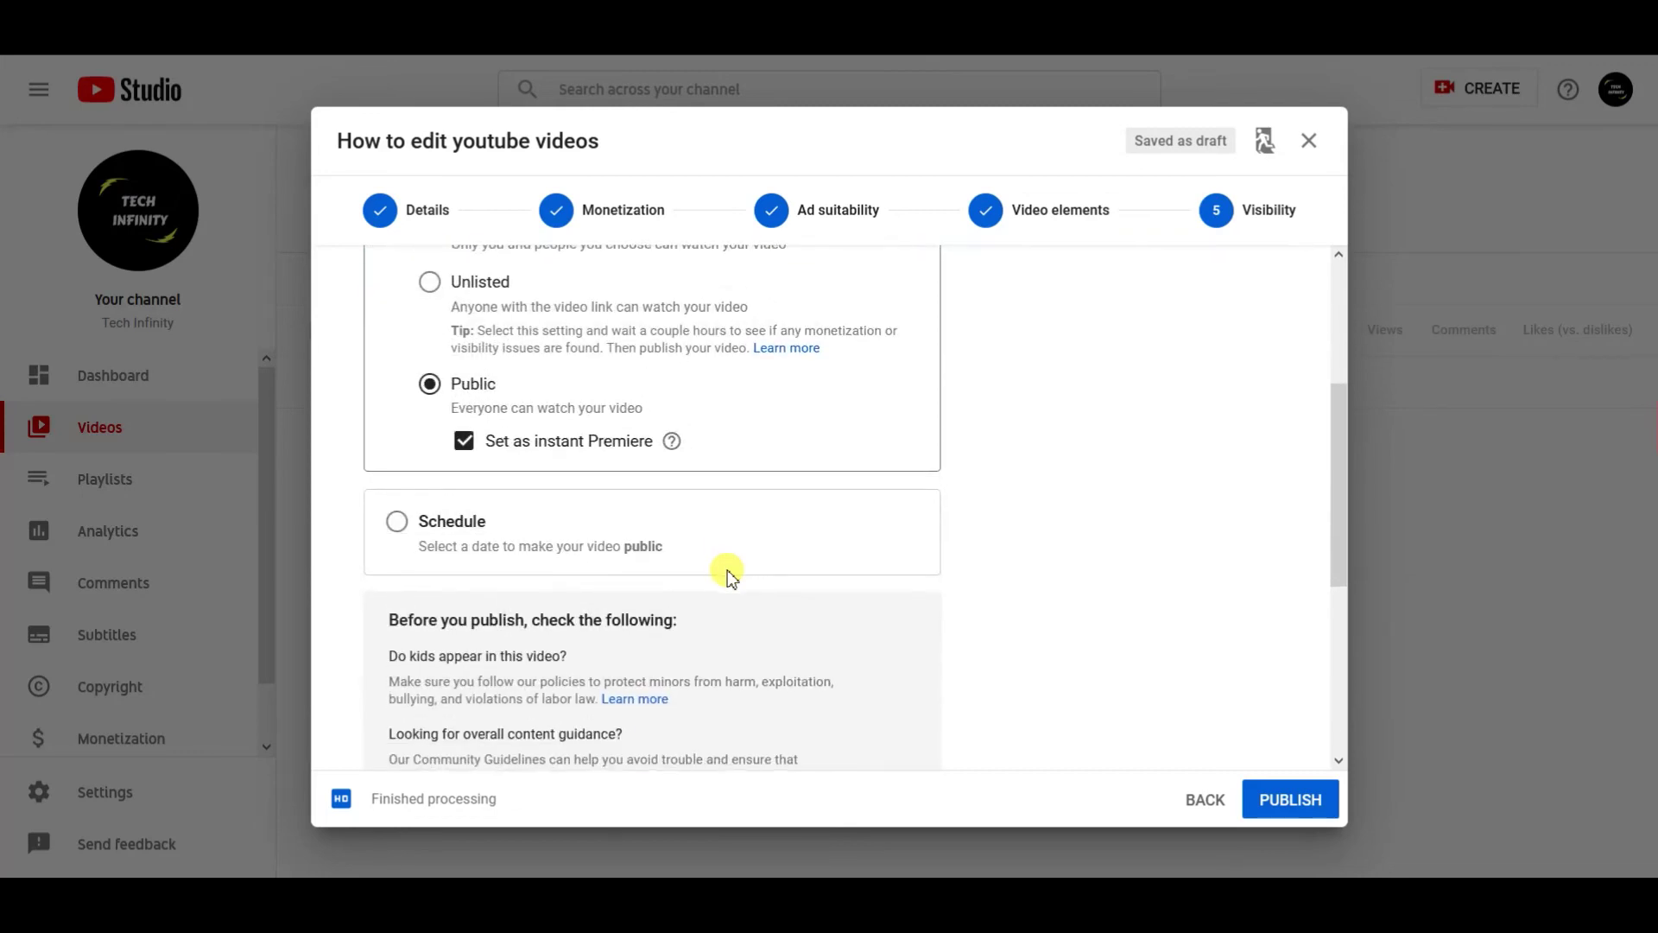
pyautogui.scroll(-1, 727, 570)
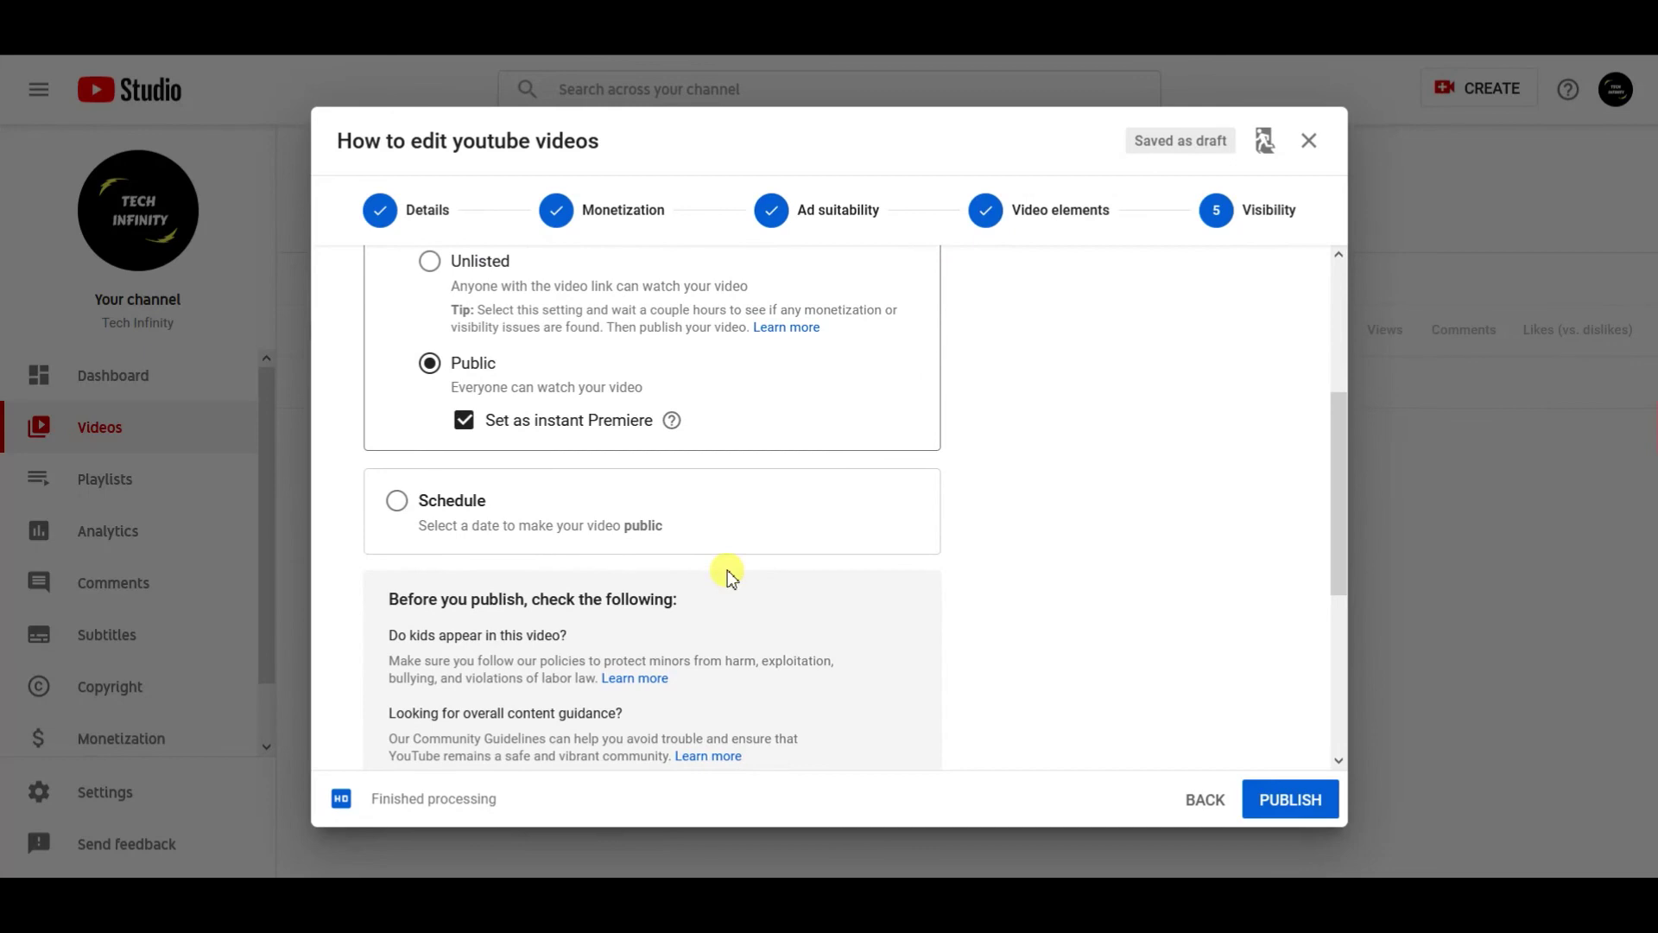
pyautogui.scroll(-1, 727, 570)
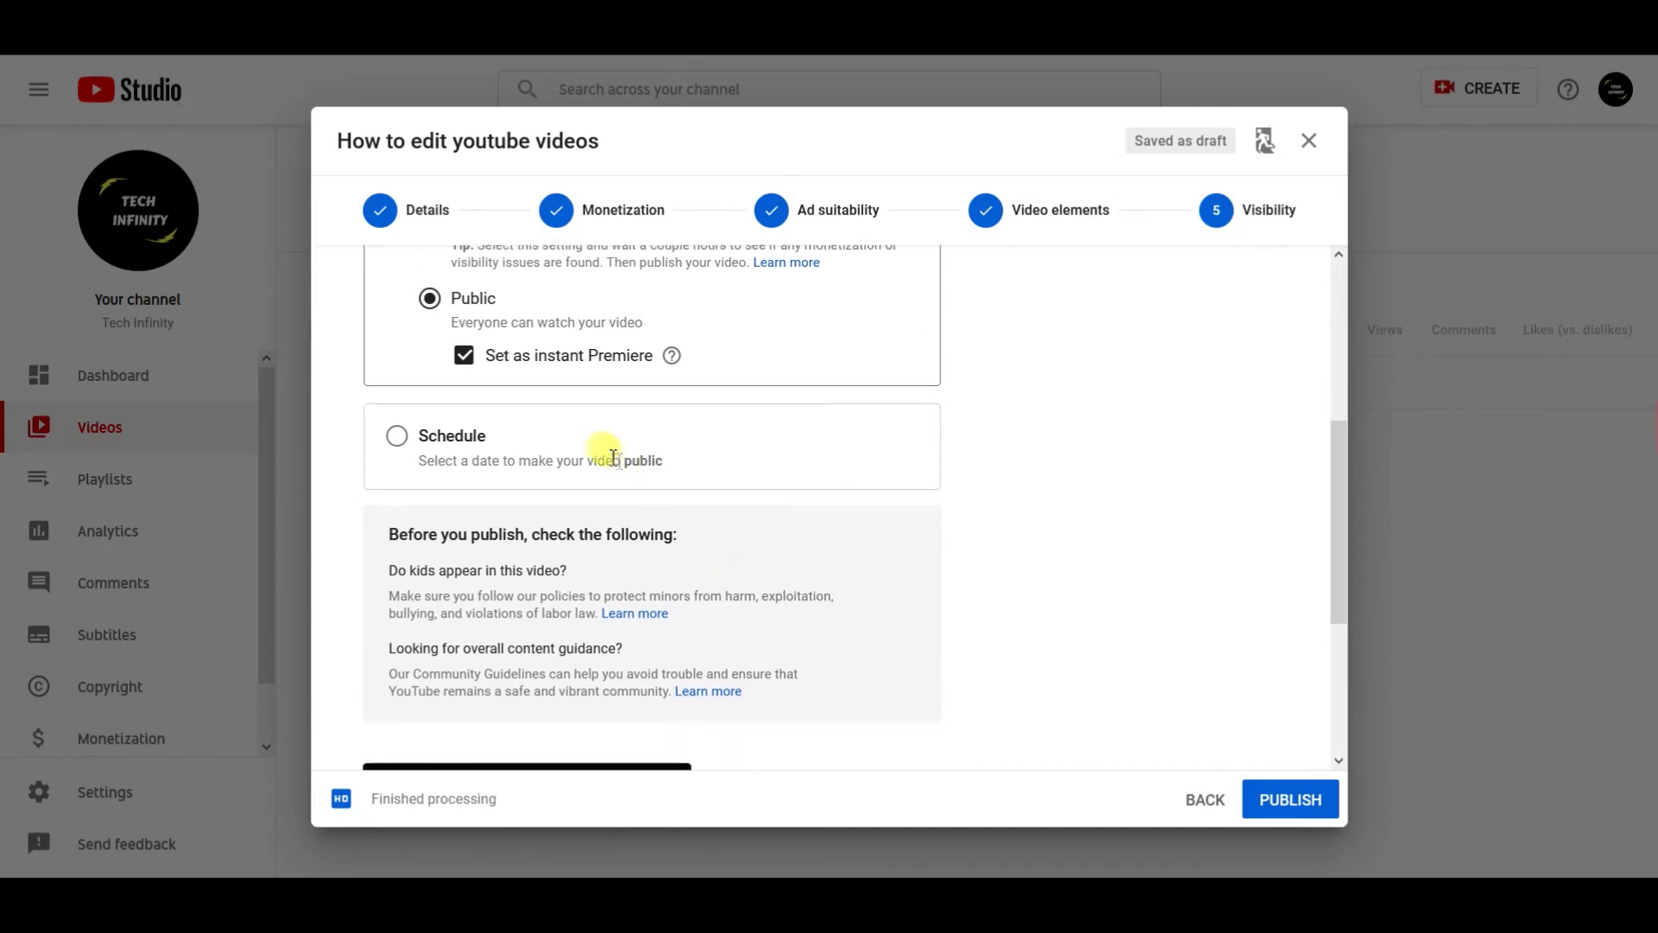
pyautogui.click(396, 434)
pyautogui.scroll(2, 554, 509)
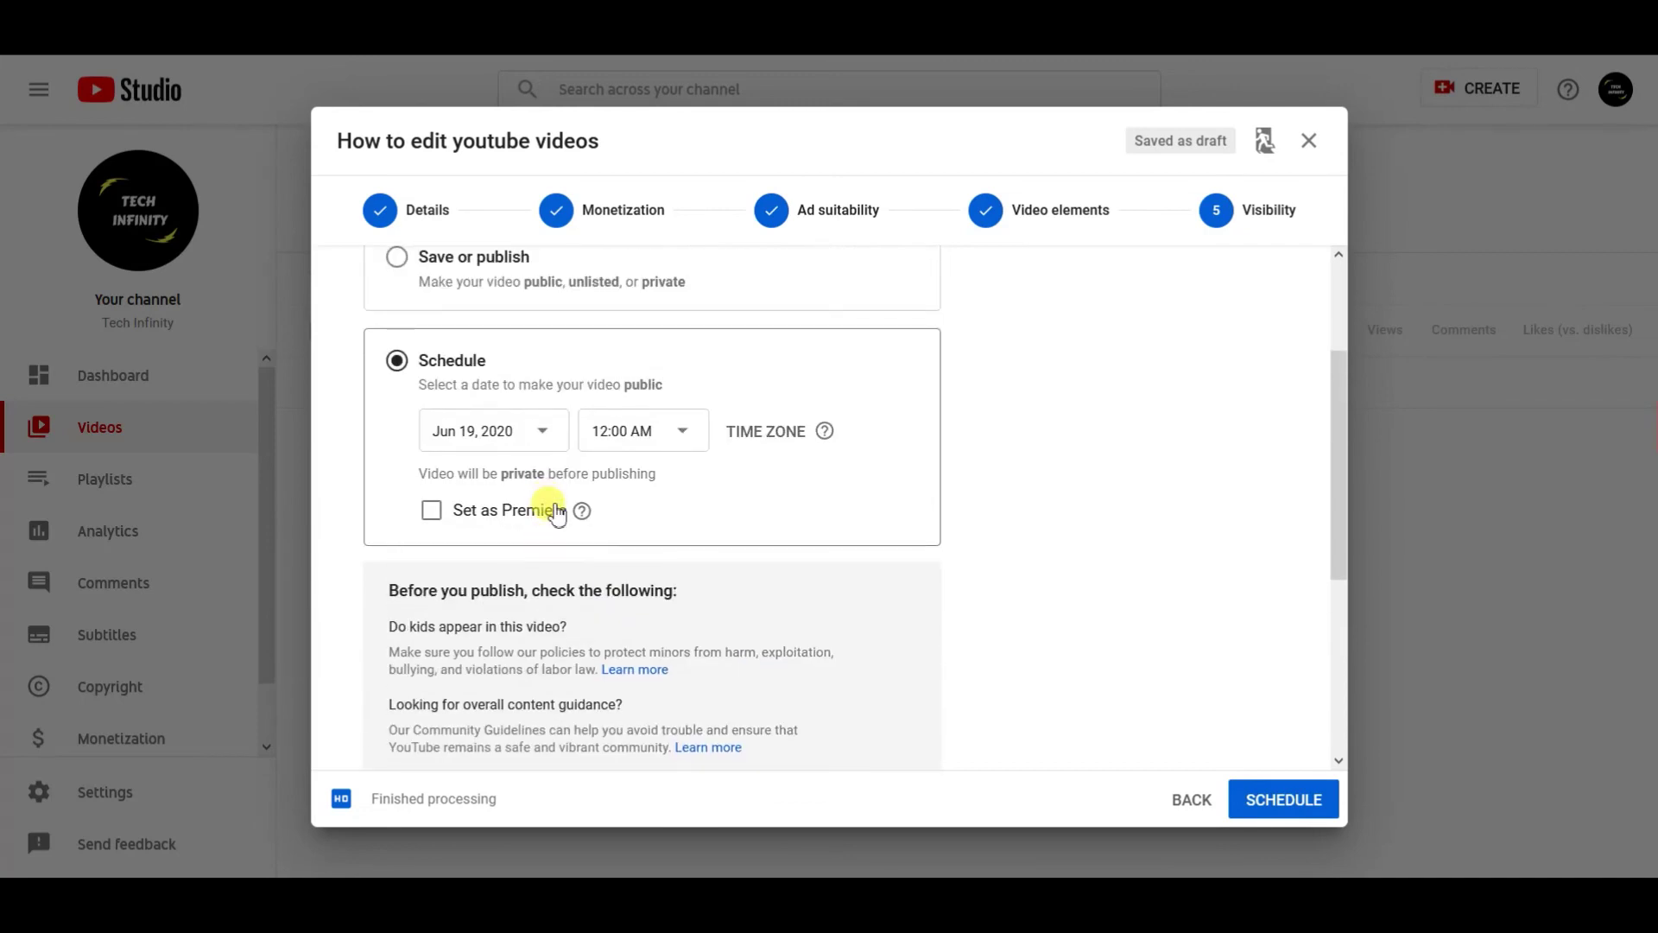
pyautogui.click(494, 429)
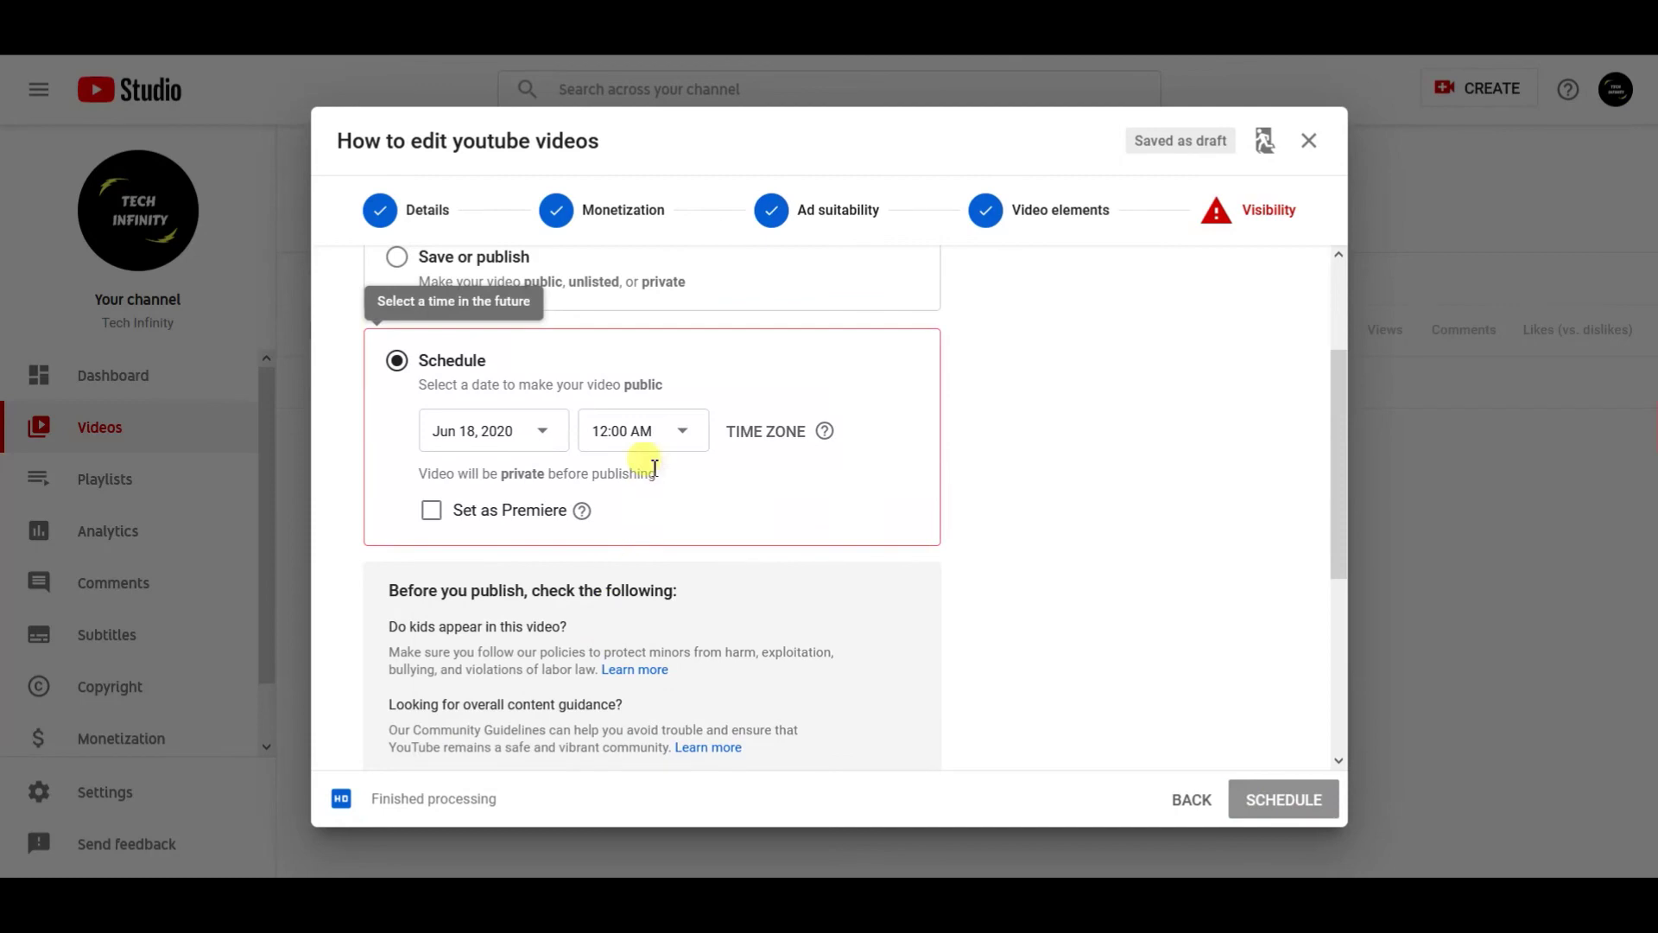
# - Set the scheduled release time to 9:30 AM
pyautogui.click(660, 430)
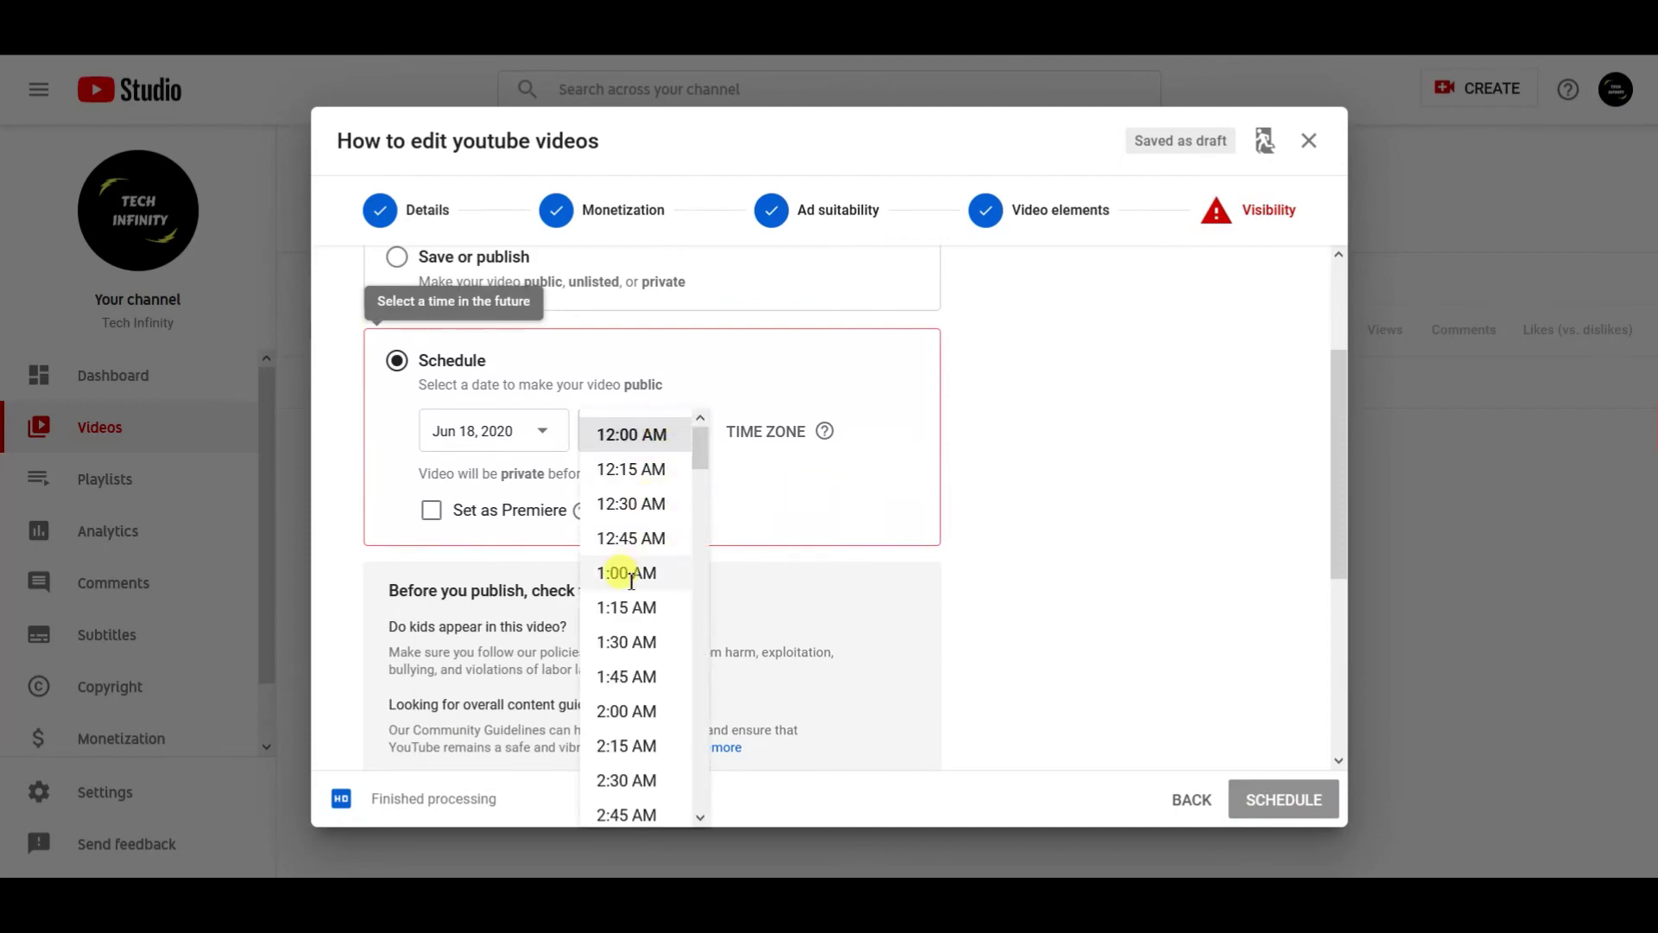
pyautogui.scroll(-13, 629, 579)
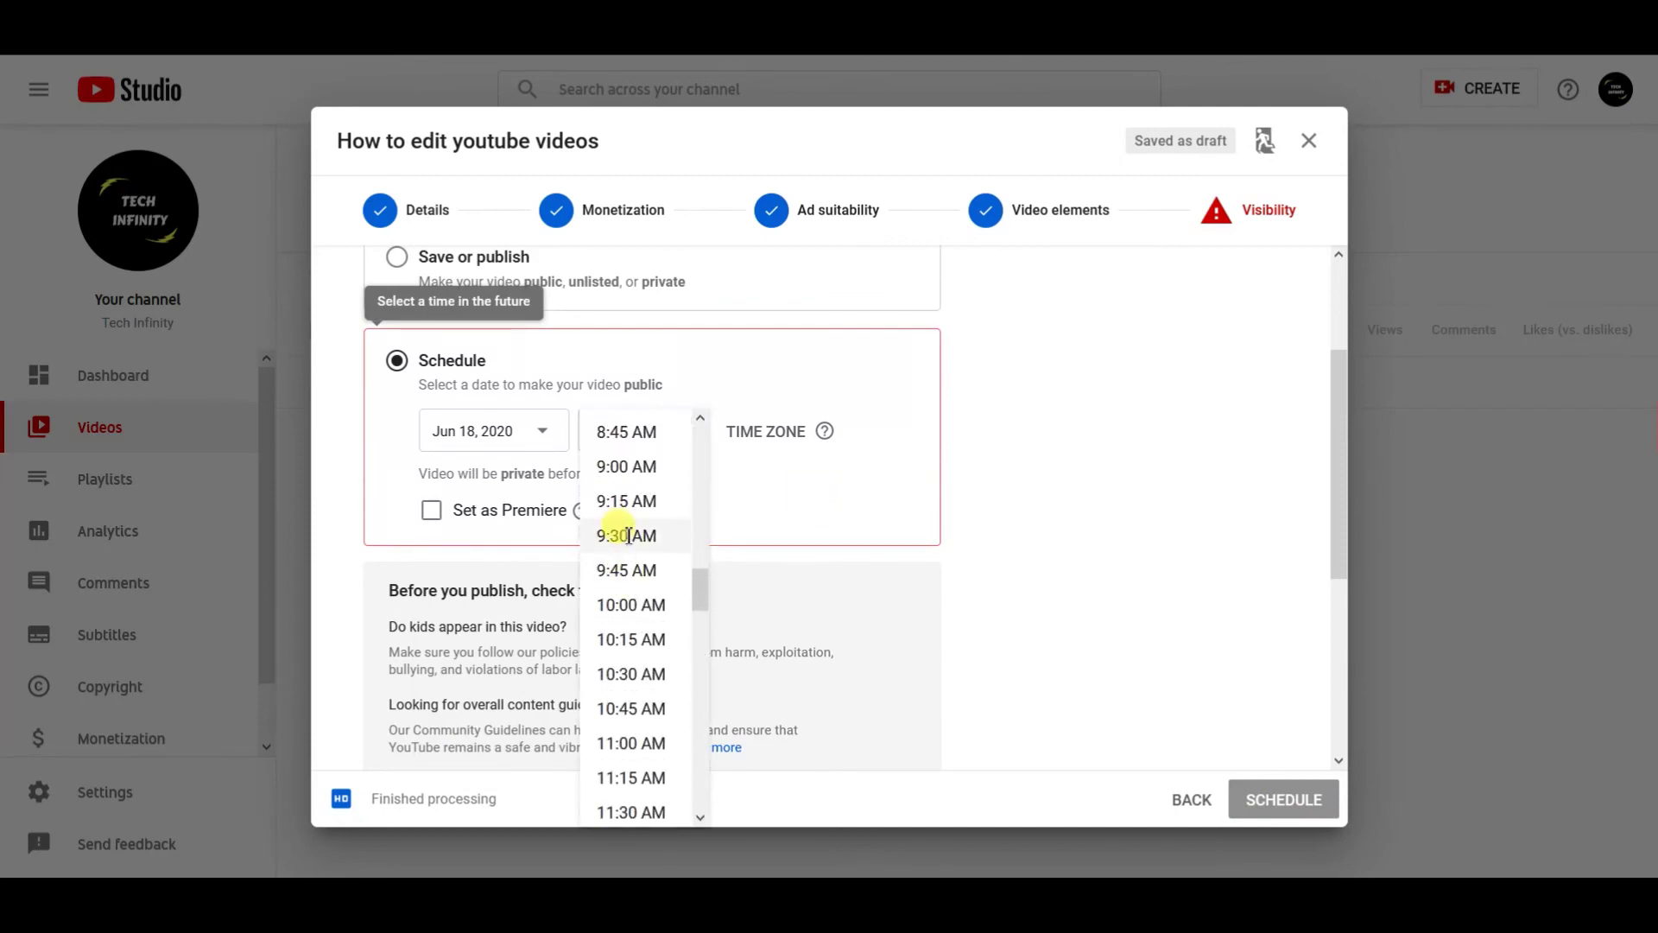
pyautogui.click(623, 540)
# - Set the scheduled release time to 9:30 PM
pyautogui.scroll(-1, 635, 500)
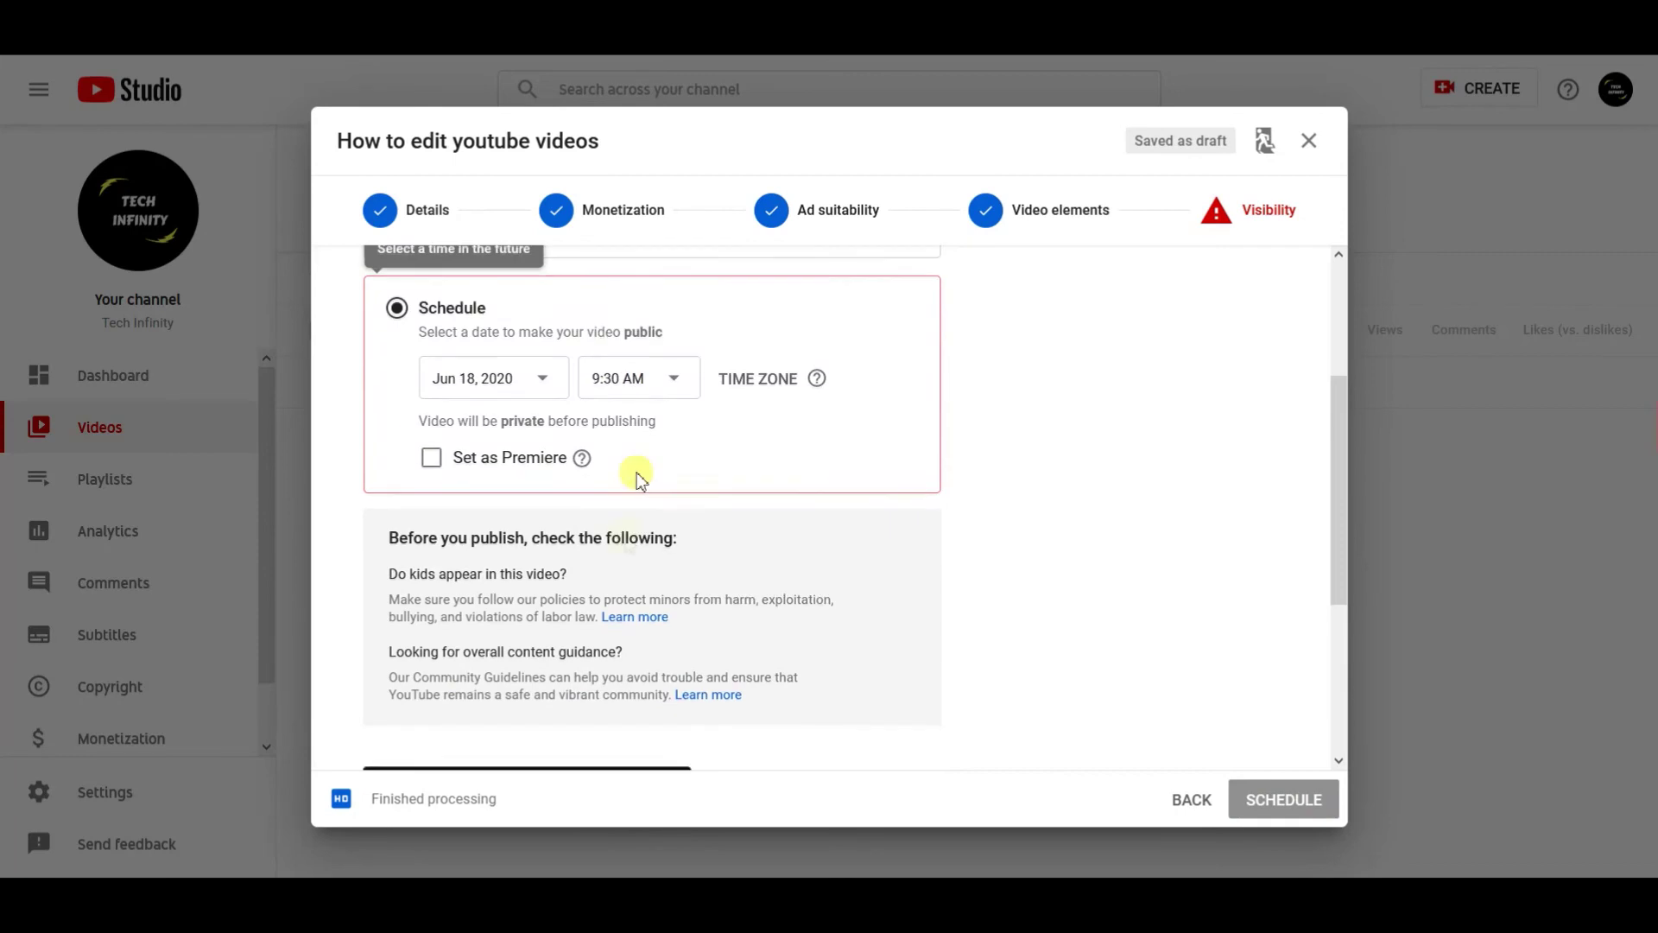
pyautogui.click(636, 377)
pyautogui.scroll(-10, 644, 518)
pyautogui.scroll(-12, 647, 519)
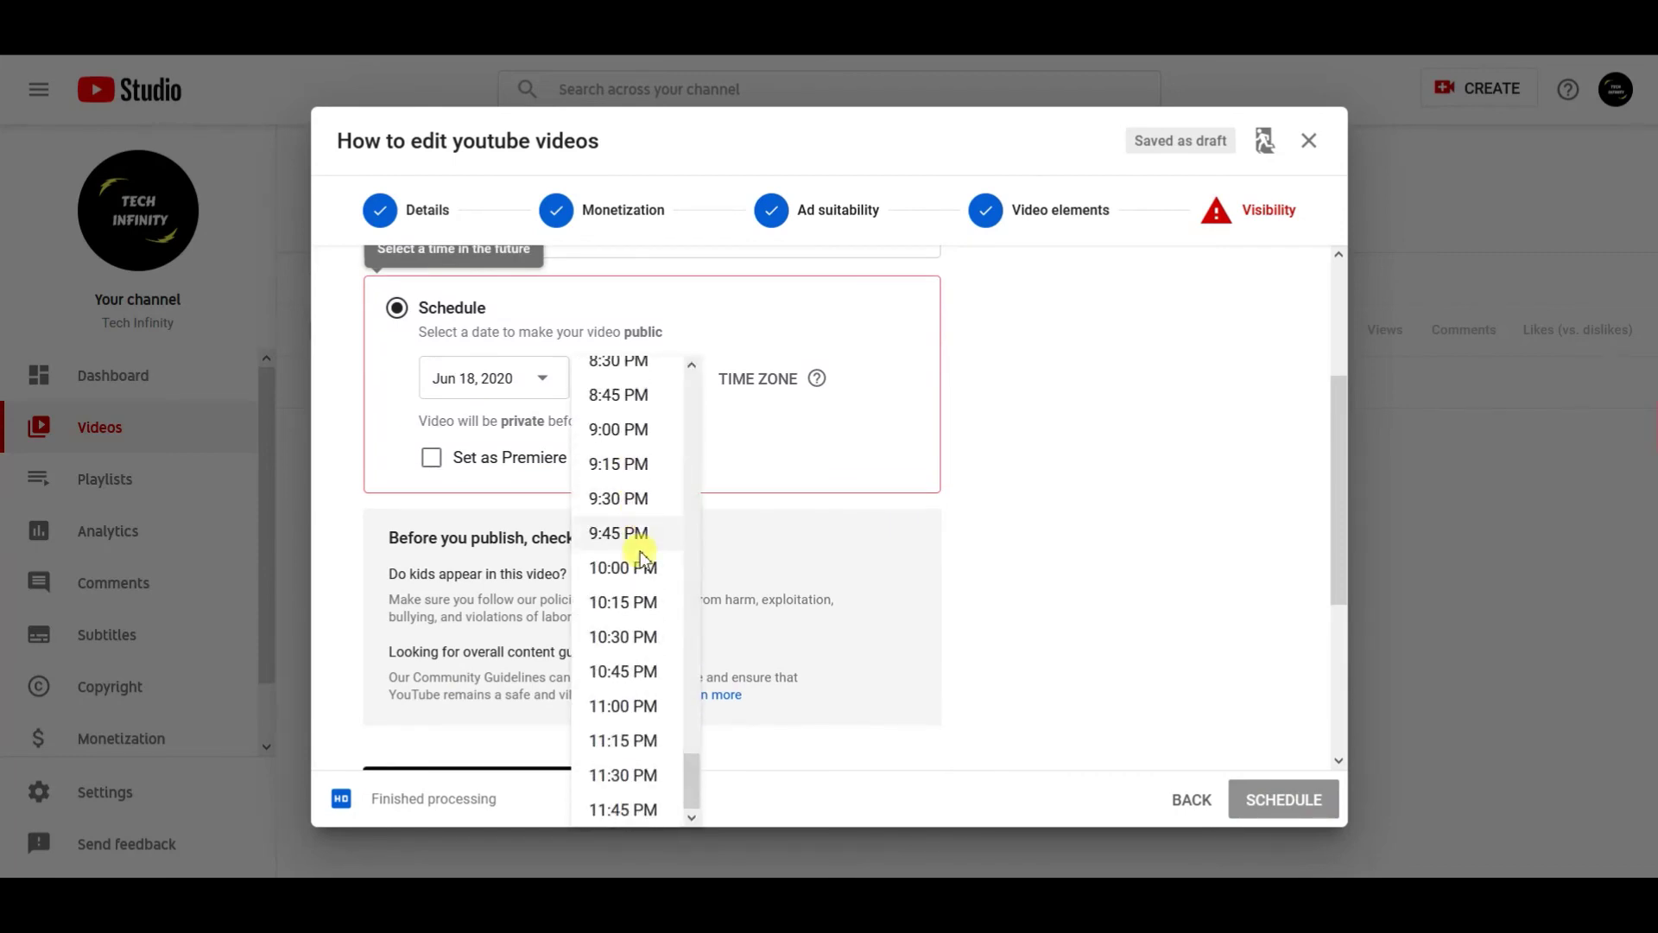
pyautogui.click(620, 500)
# - Try the Premiere option for the scheduled release, turn it off again, schedule the video and close the confirmation
pyautogui.click(431, 457)
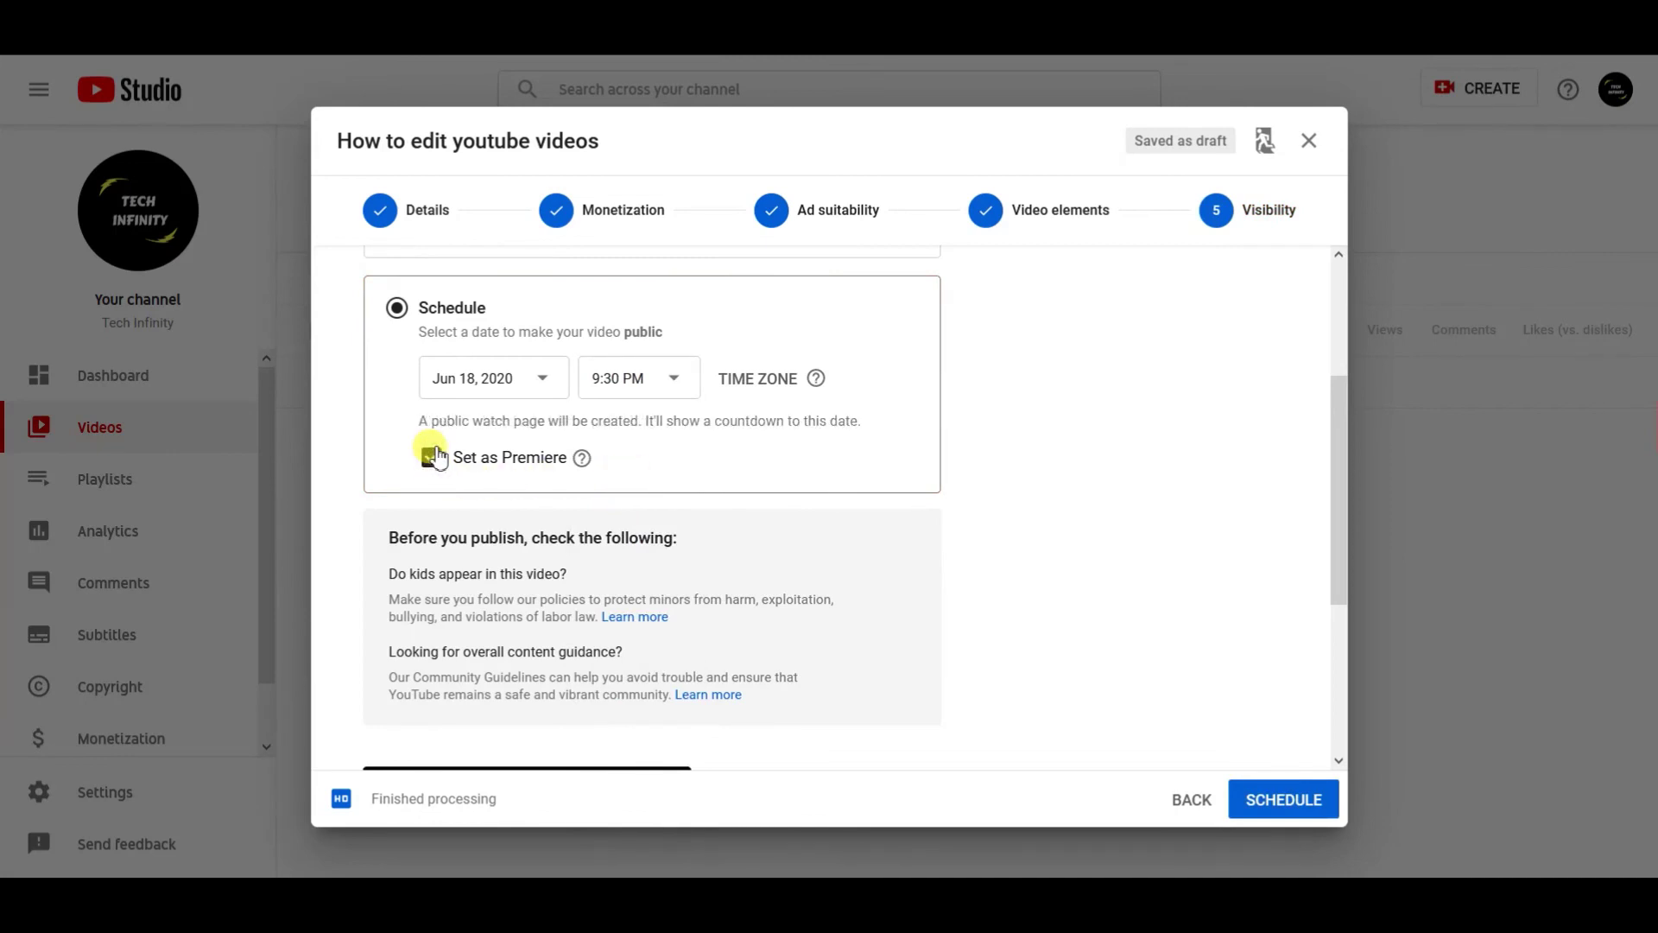
pyautogui.click(431, 457)
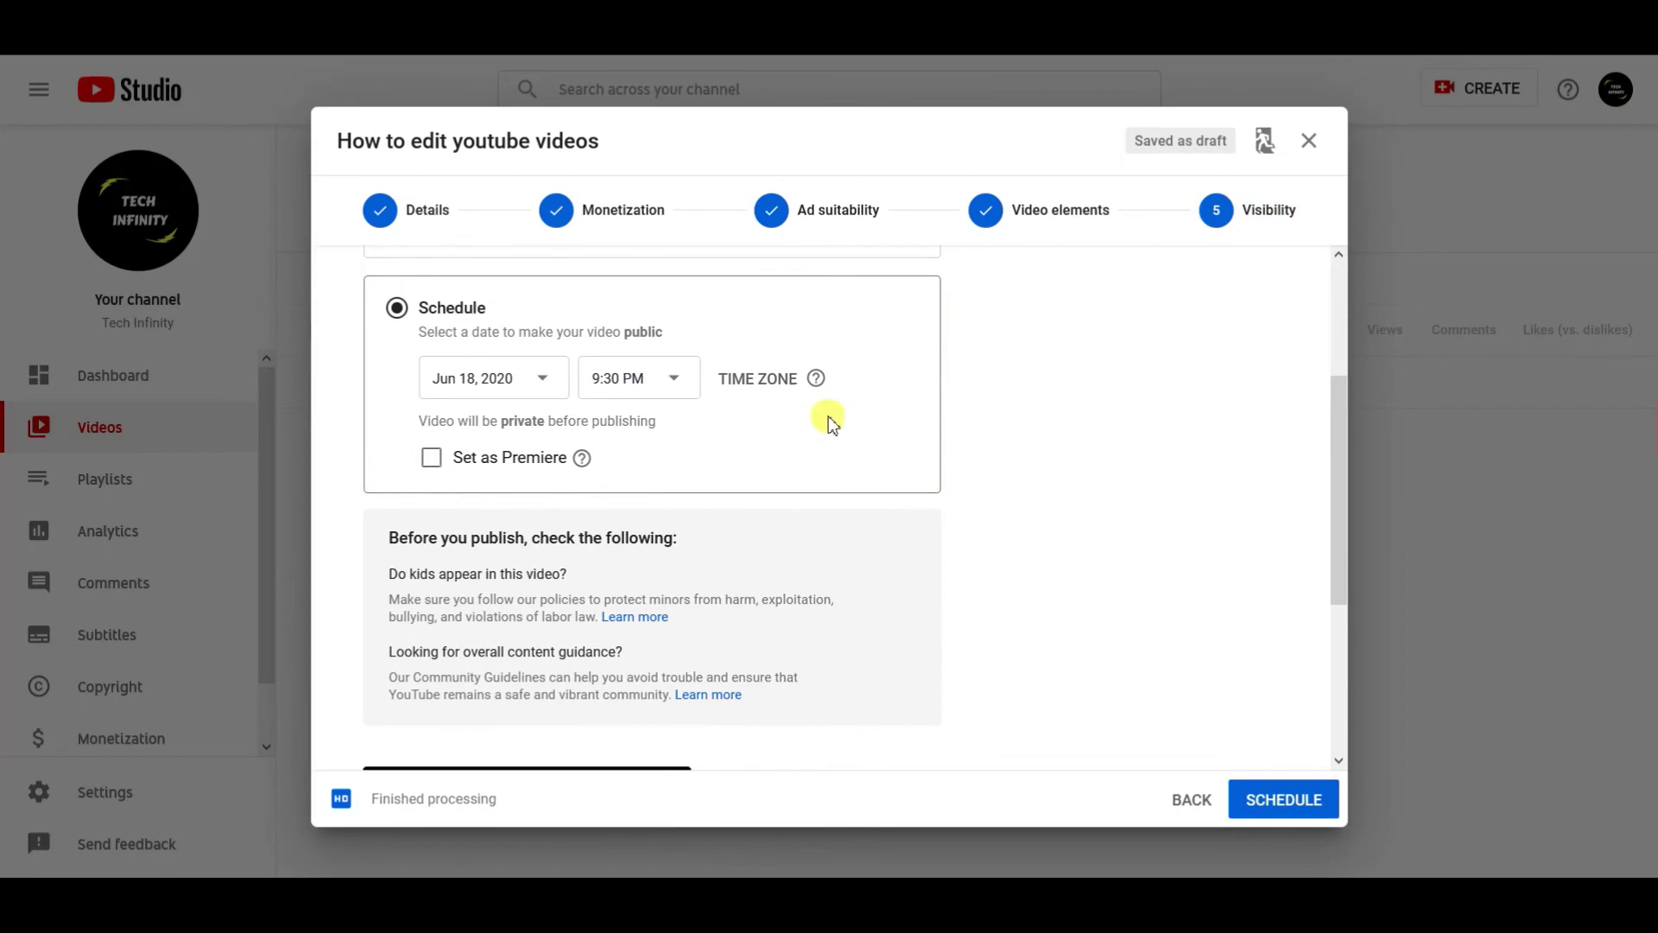
pyautogui.scroll(-1, 923, 473)
pyautogui.scroll(2, 922, 473)
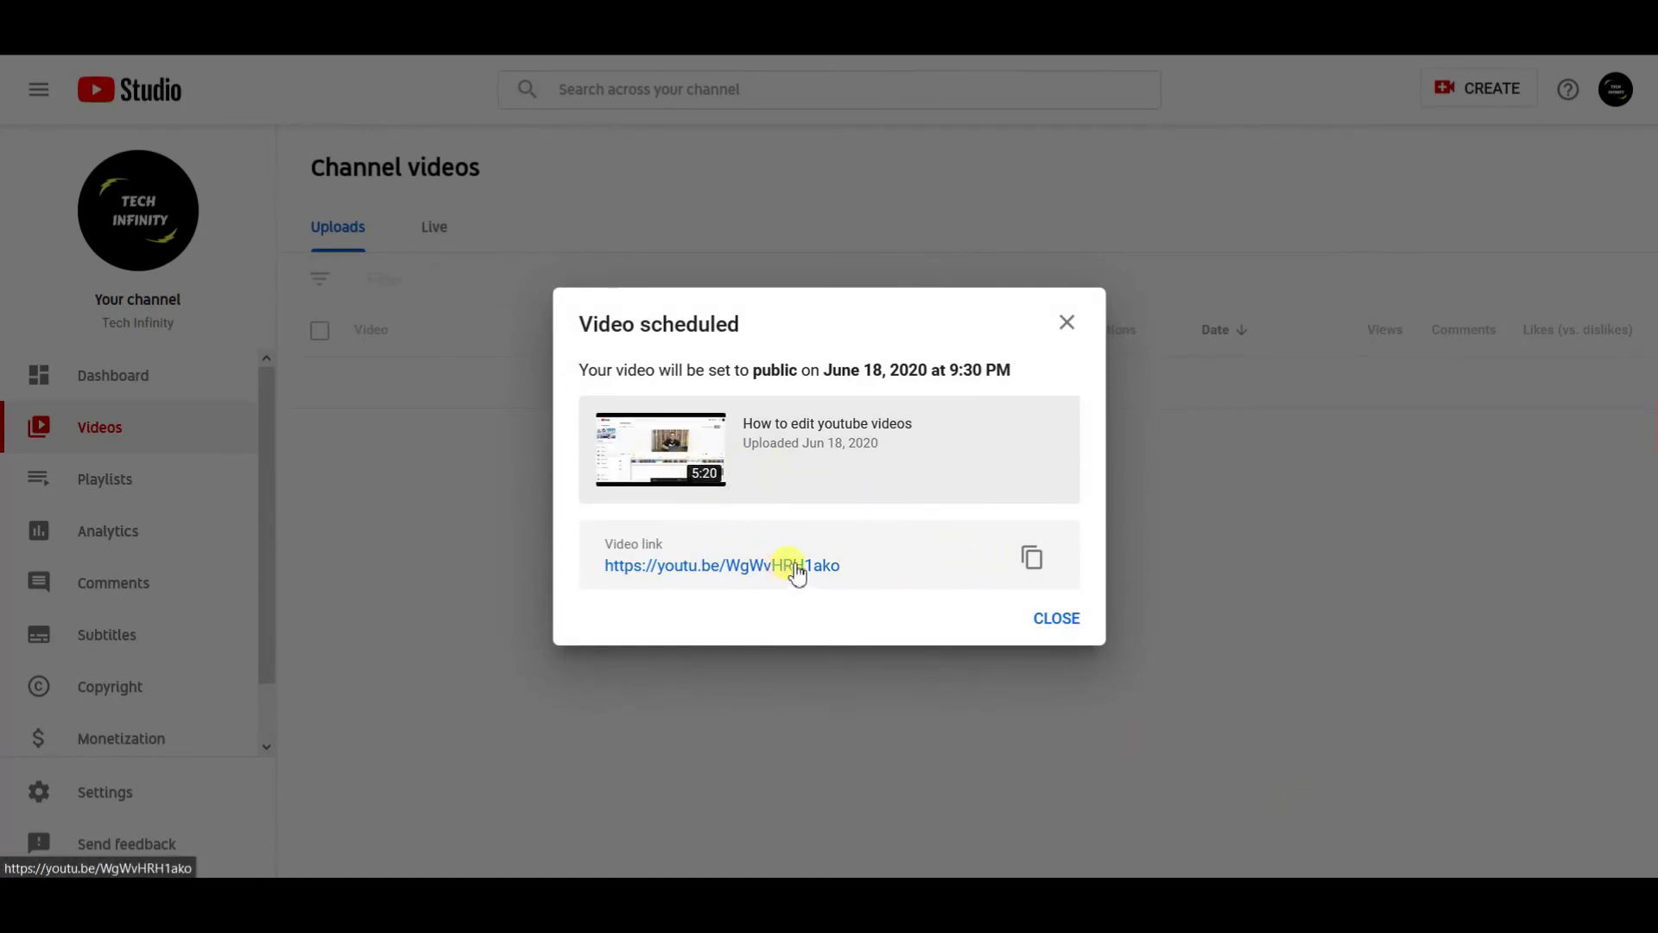
pyautogui.click(1061, 620)
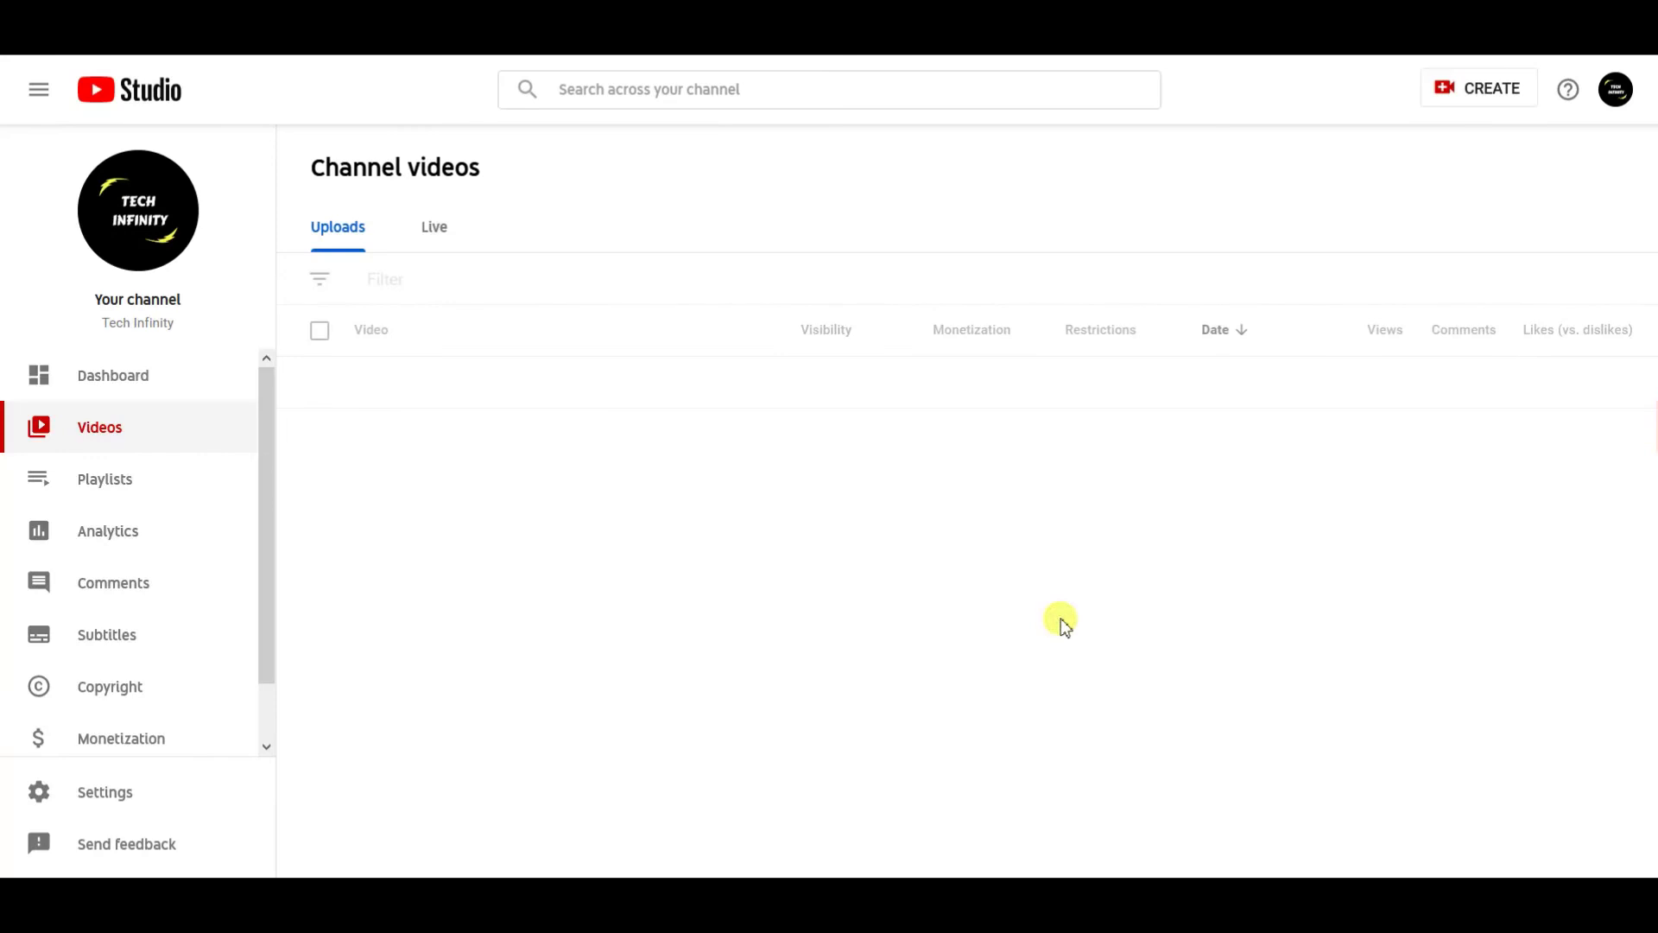